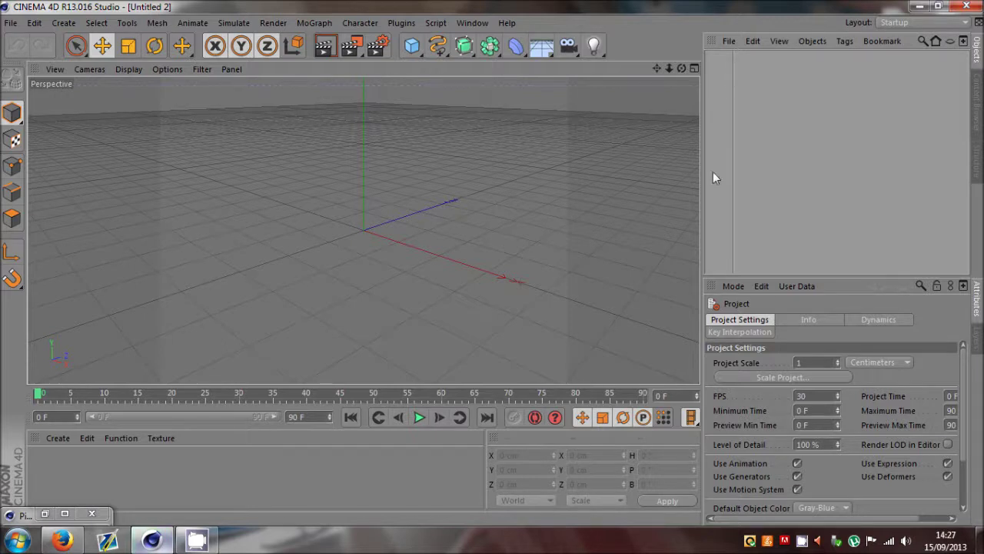
Step: Open the File > Open browser and go into Documents > Faex Editing > Current Editing
click(13, 23)
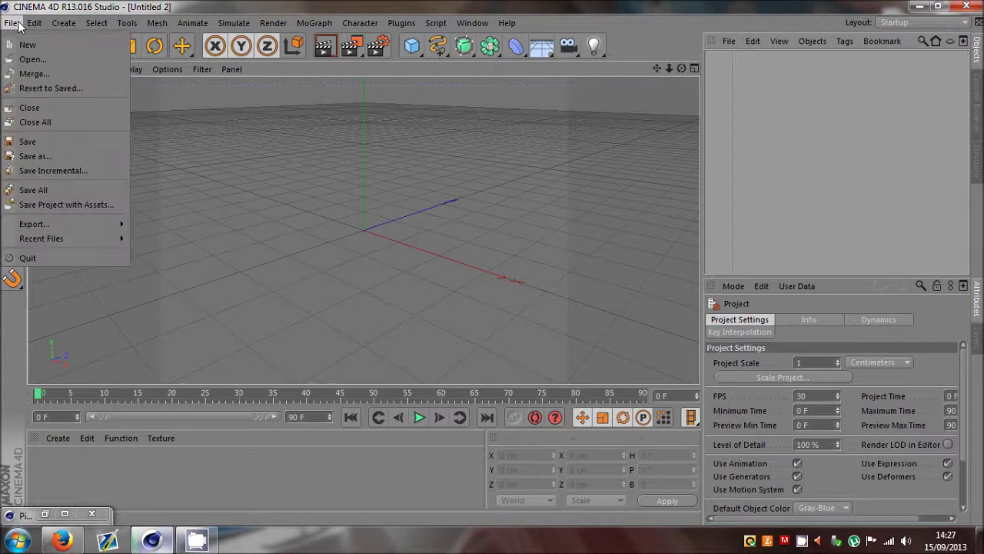
click(35, 23)
click(12, 23)
click(31, 59)
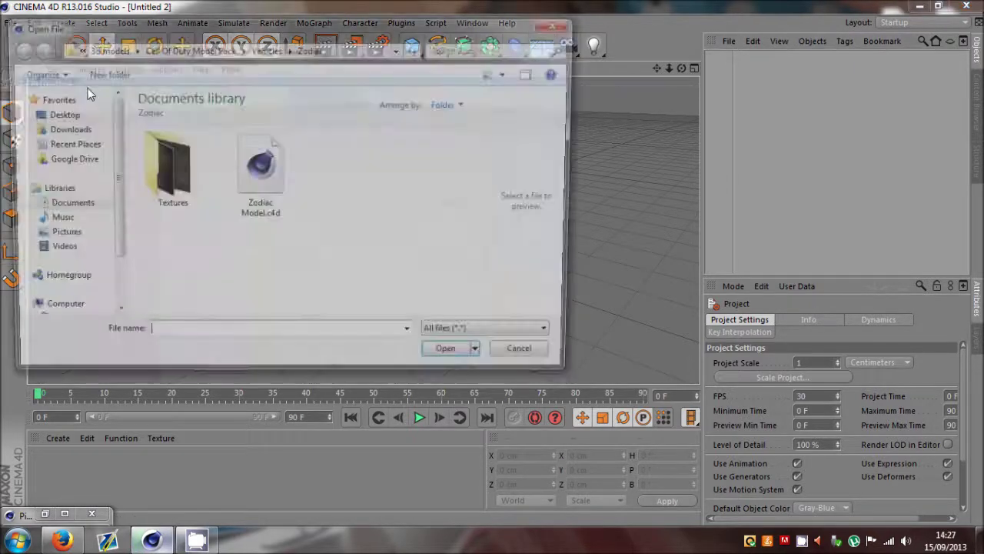
click(81, 210)
scroll(323, 292, down, 5)
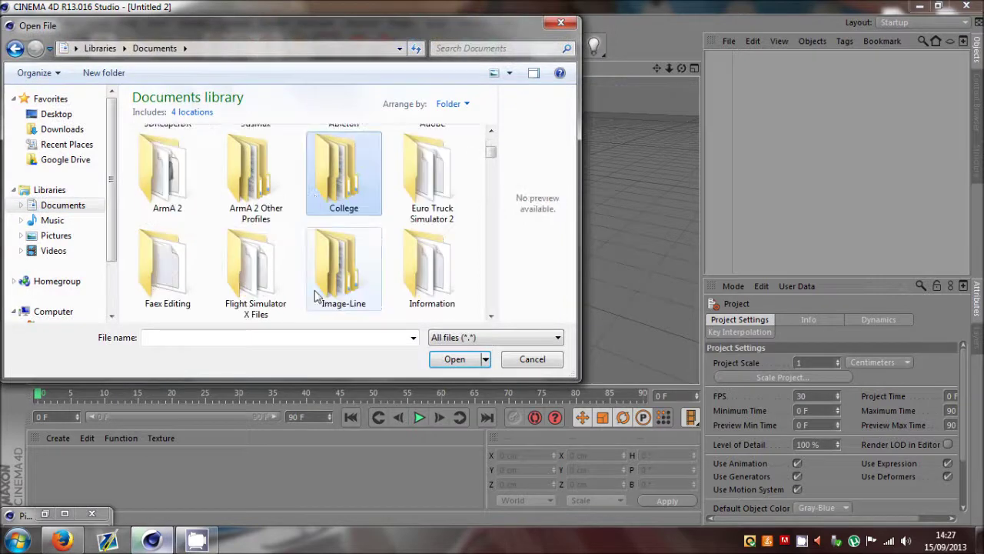
double_click(198, 275)
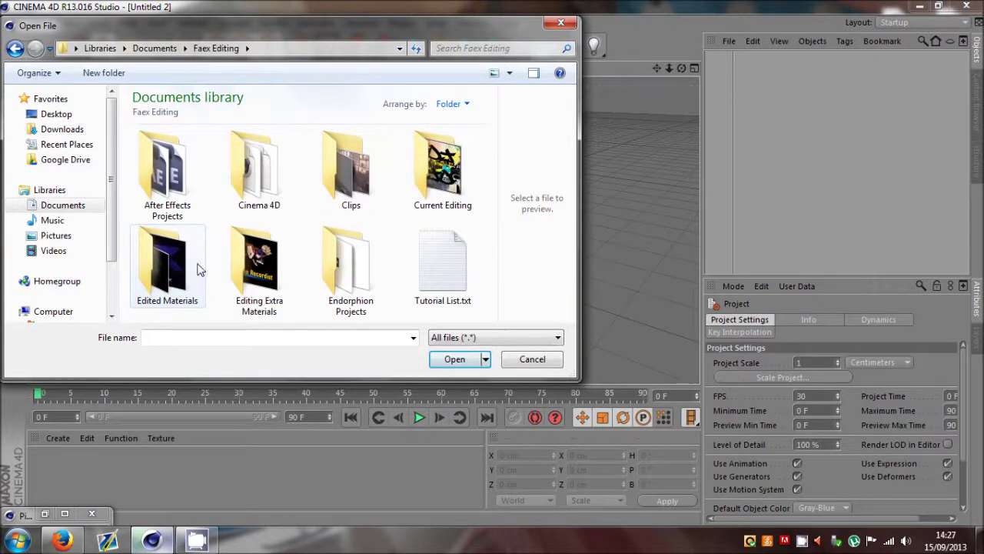
click(454, 188)
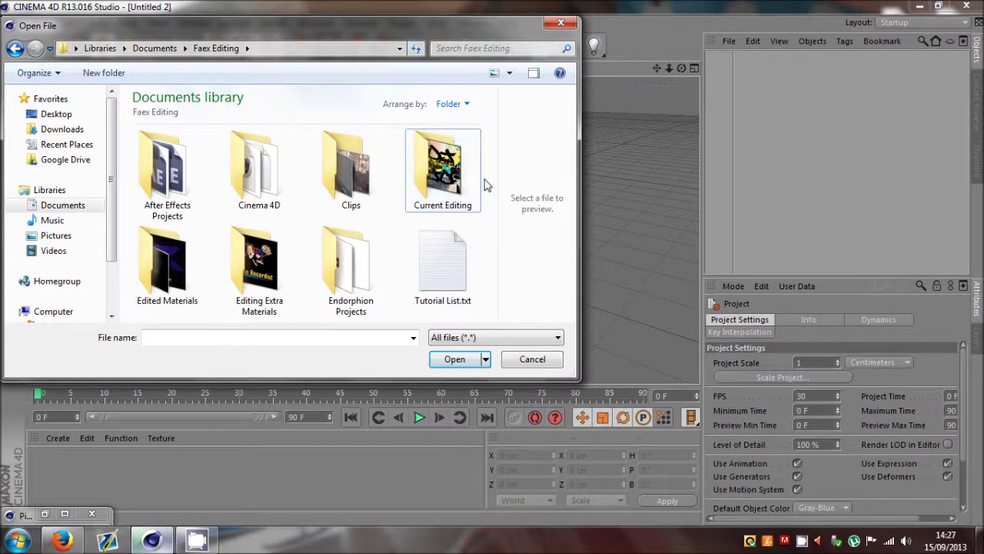
double_click(427, 185)
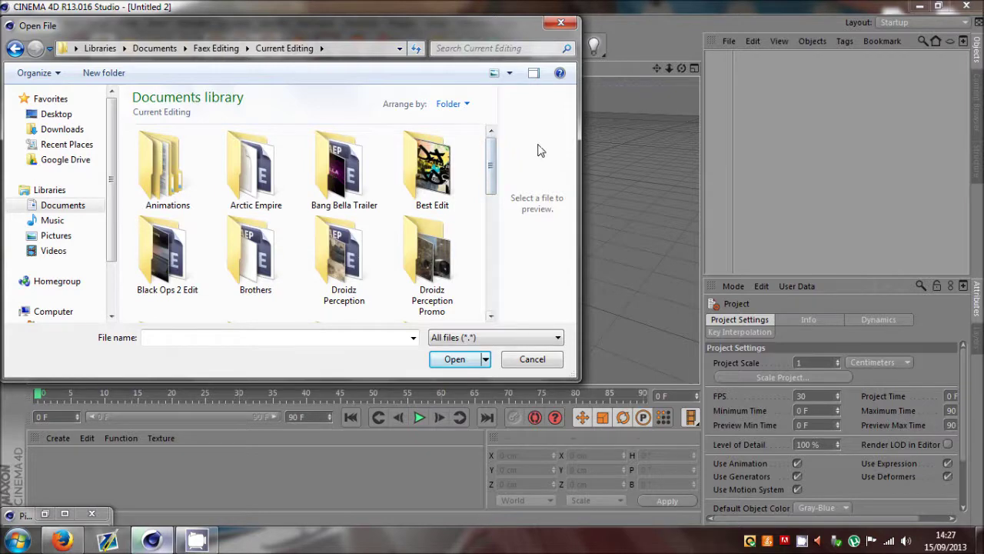
Step: Navigate through Team Kalibers Edits and Ultimate Teamtage #1 into the Cinematics folder
click(164, 192)
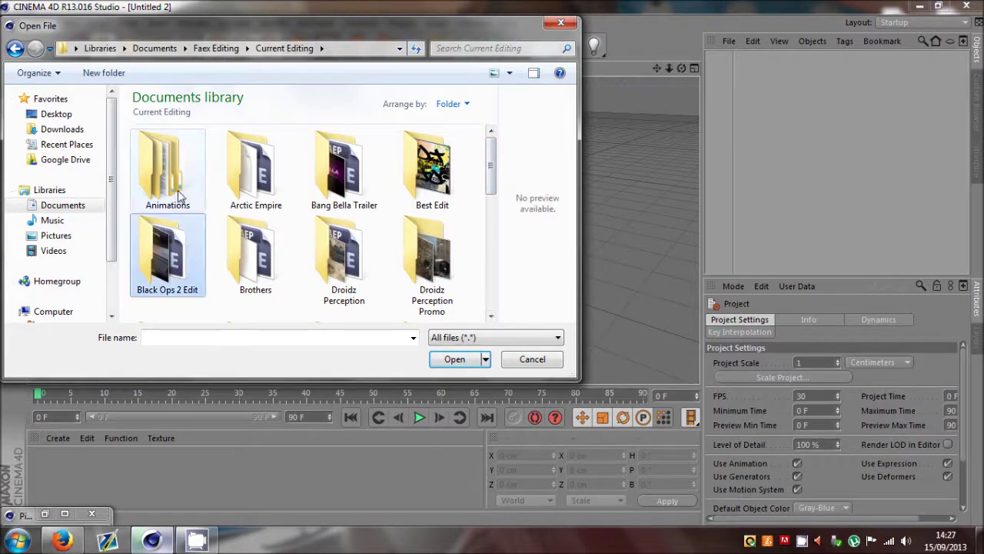
scroll(342, 280, down, 4)
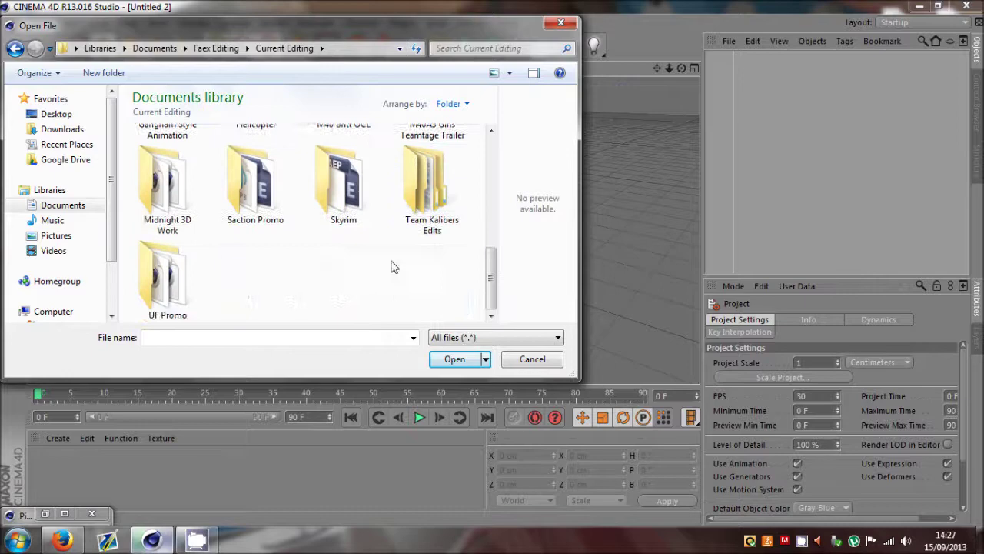
click(428, 200)
double_click(429, 200)
double_click(162, 169)
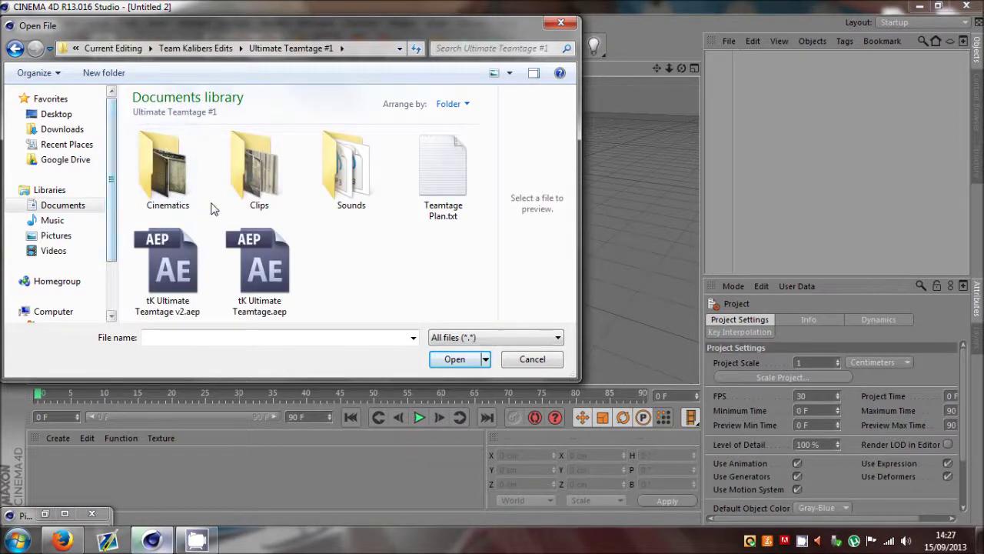
double_click(169, 171)
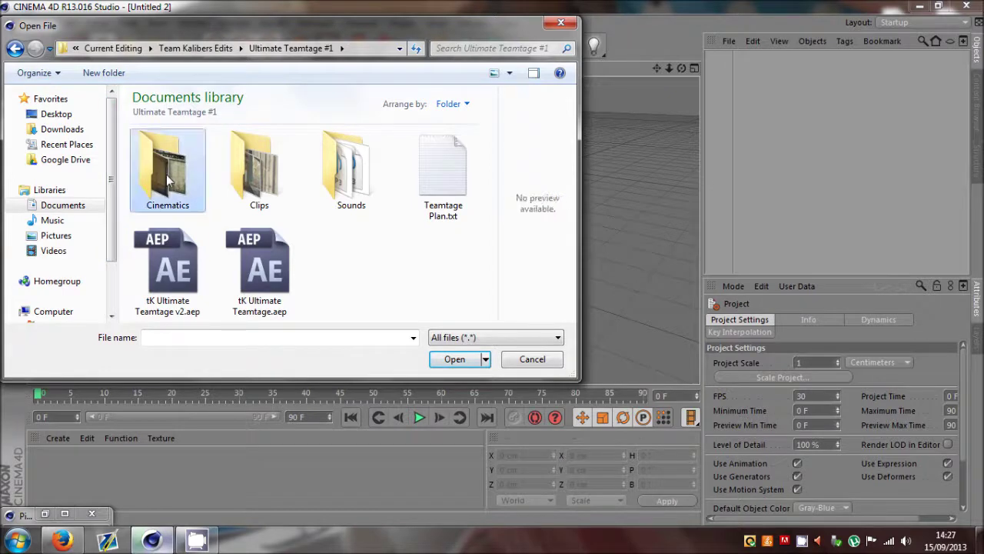
Step: Find Helicopter Spin Cinematic.mp4 in Cinematics and play it in the media player
scroll(254, 200, down, 6)
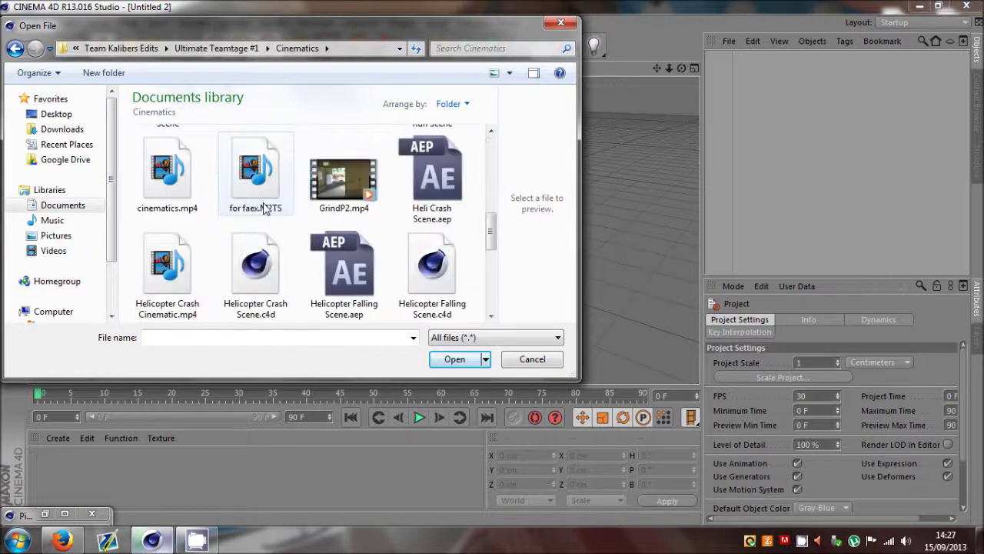
scroll(266, 250, up, 6)
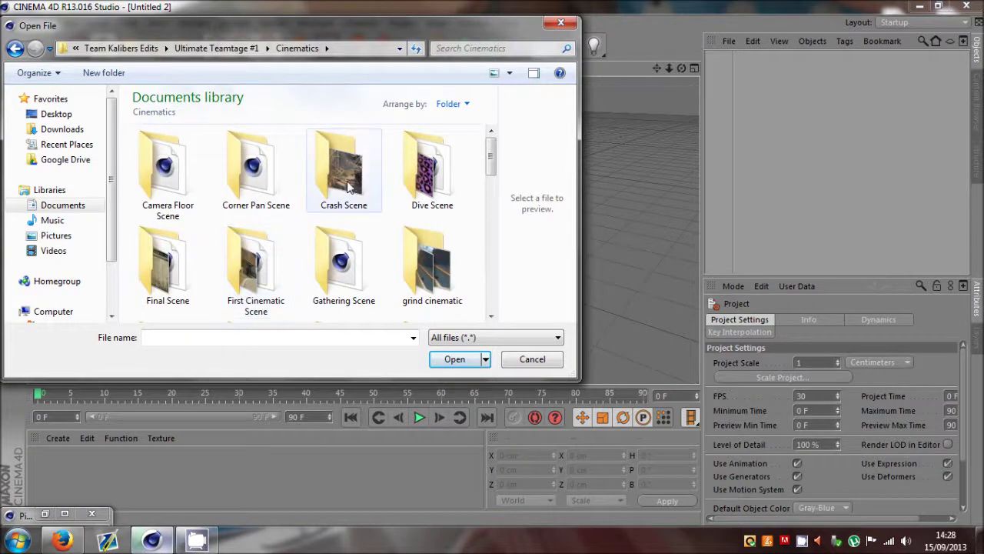
scroll(342, 208, down, 3)
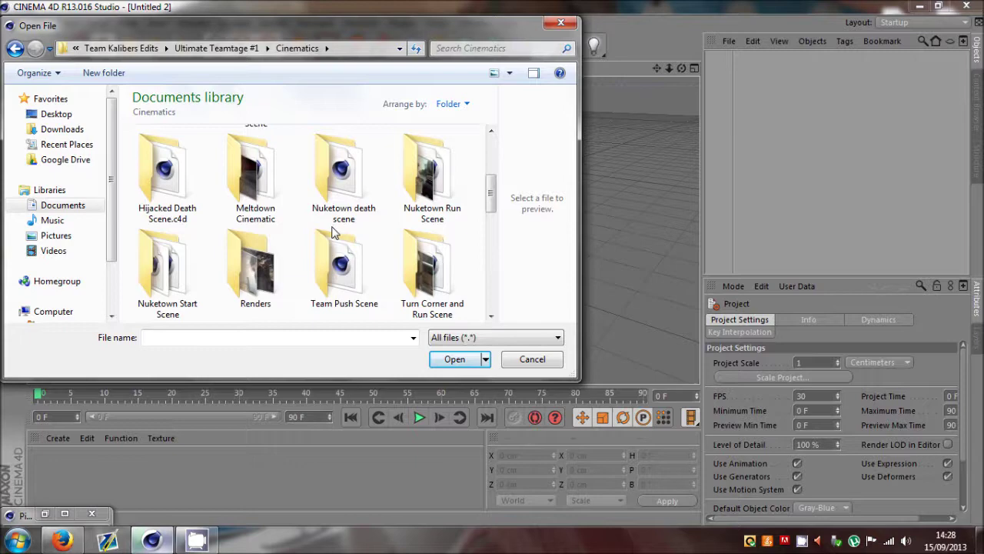
scroll(329, 232, down, 1)
scroll(329, 232, up, 1)
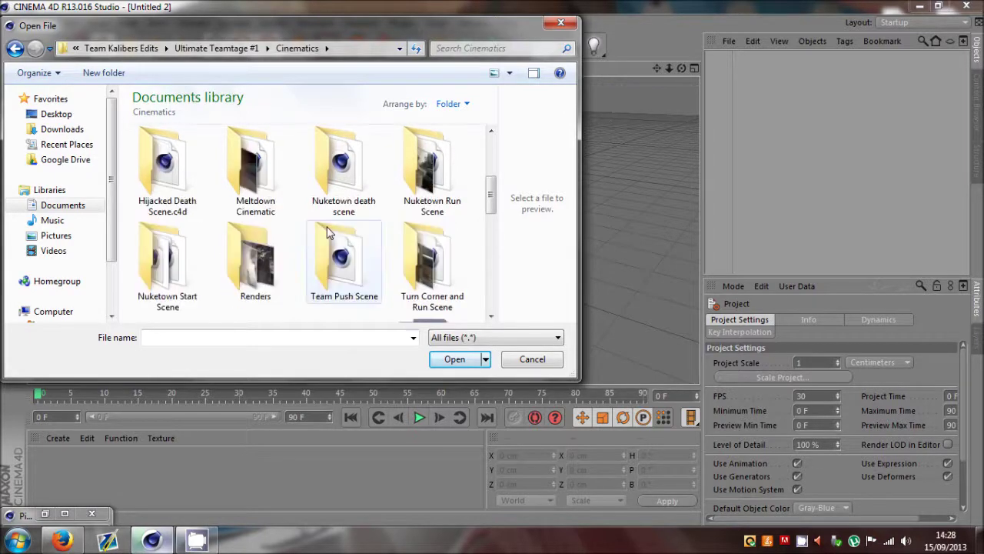
scroll(329, 233, up, 2)
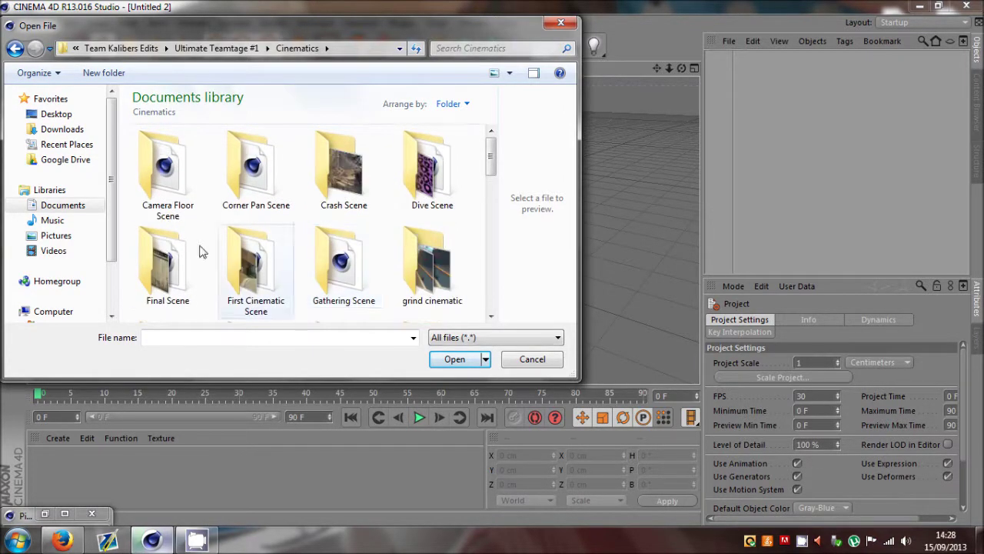
click(236, 198)
scroll(237, 198, down, 1)
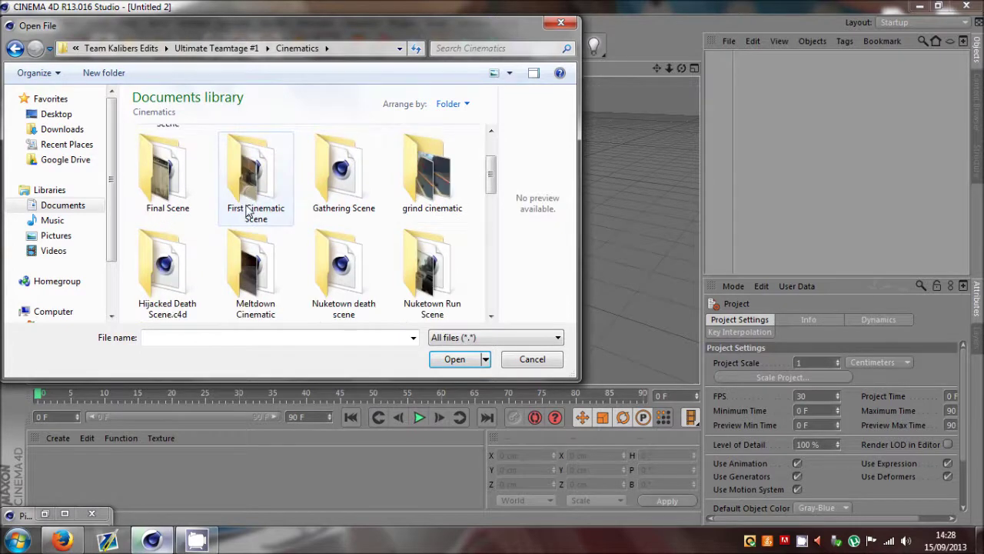
scroll(195, 280, down, 1)
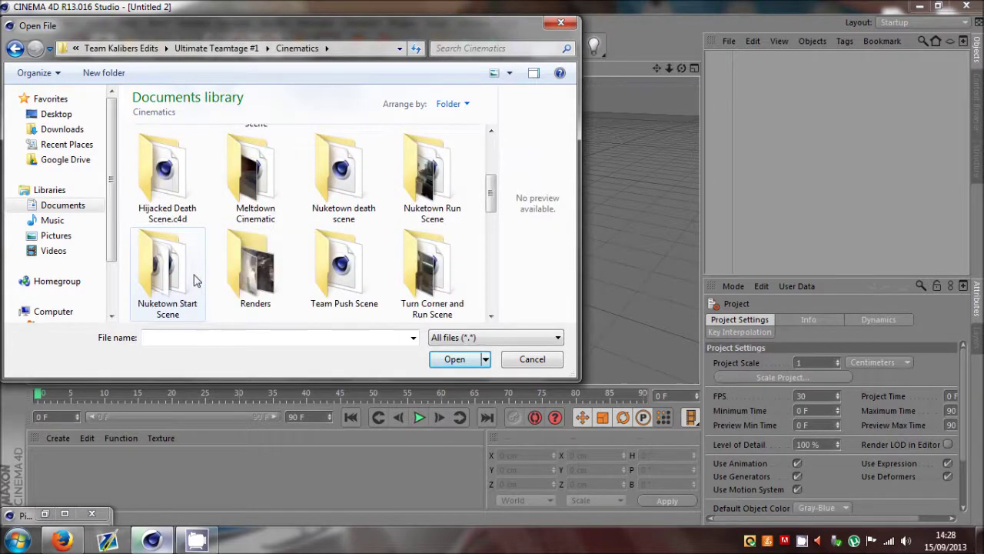
scroll(194, 281, down, 1)
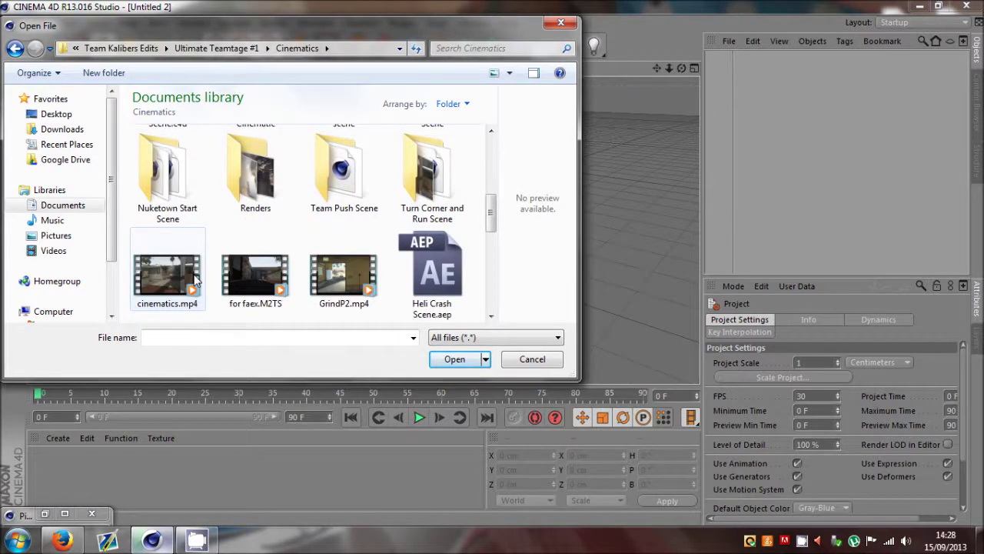
scroll(194, 281, down, 2)
click(434, 154)
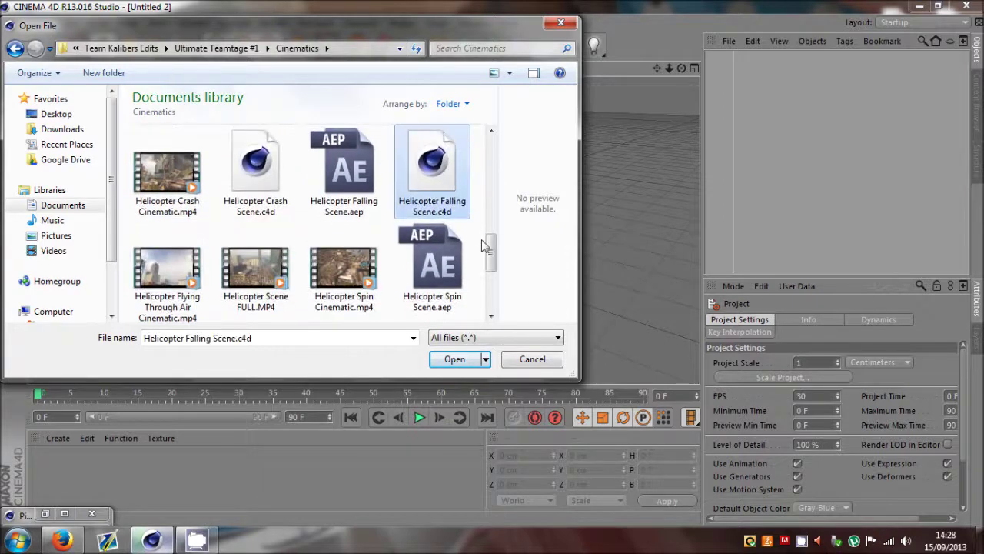
drag(486, 246, 490, 269)
click(255, 231)
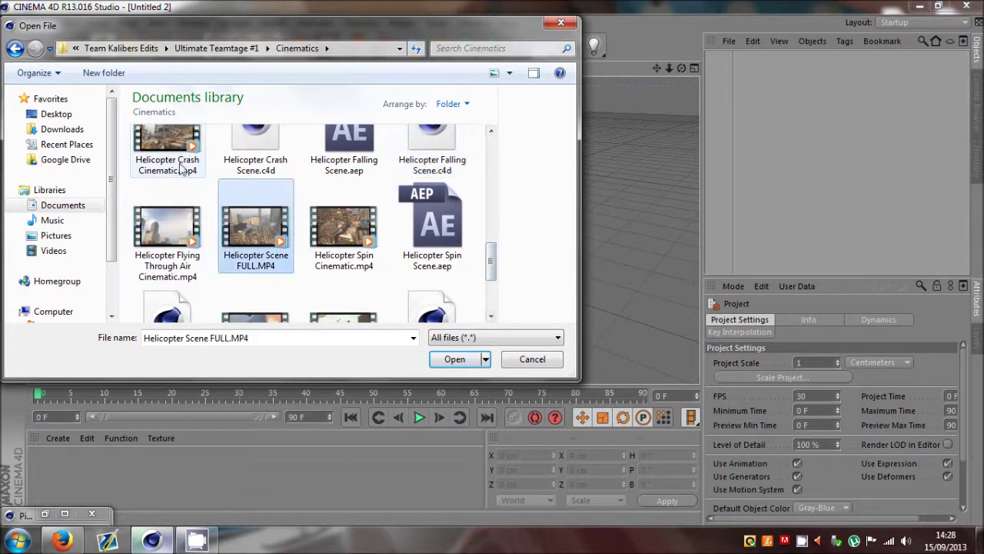
click(335, 225)
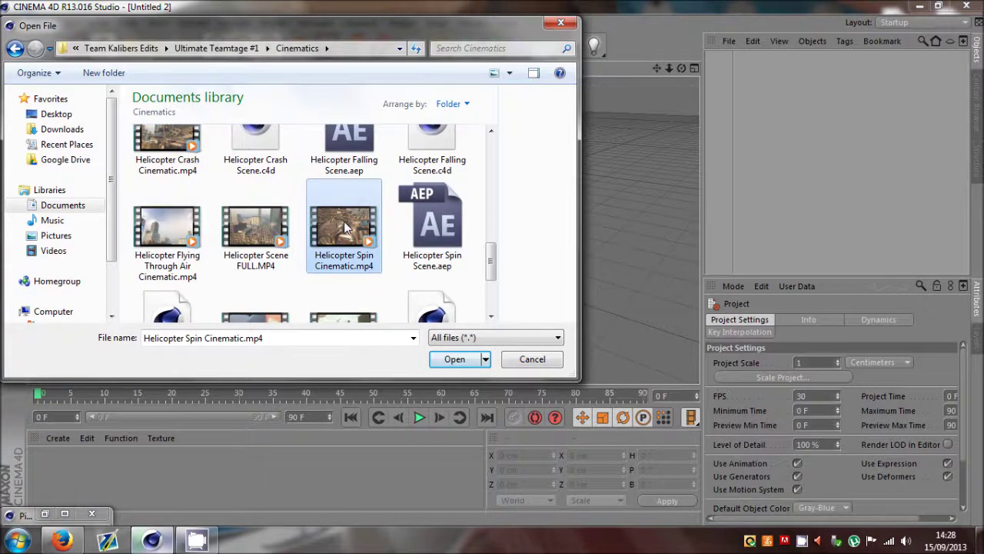
right_click(346, 228)
click(377, 210)
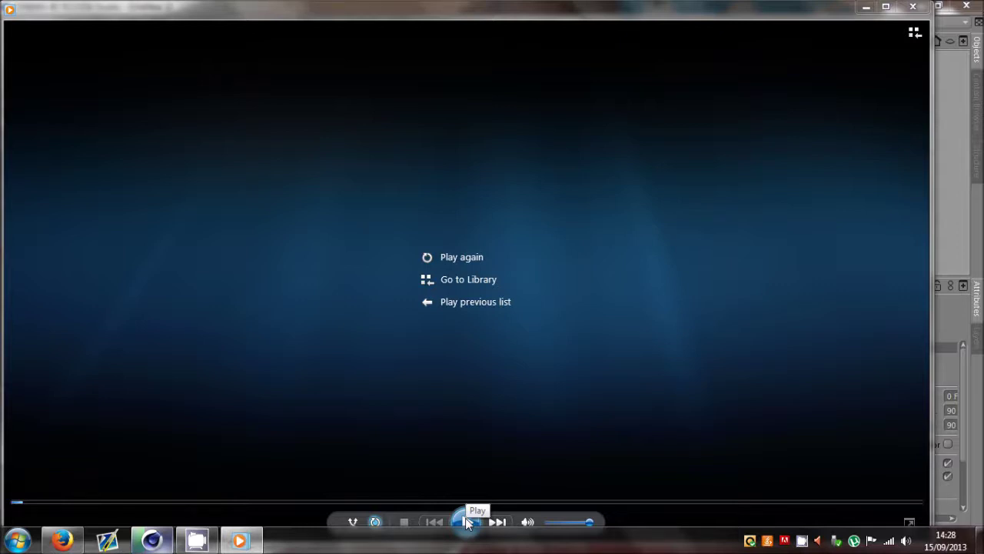
Step: Play the Helicopter Spin Cinematic render in Windows Media Player, then pause it
click(467, 522)
click(467, 522)
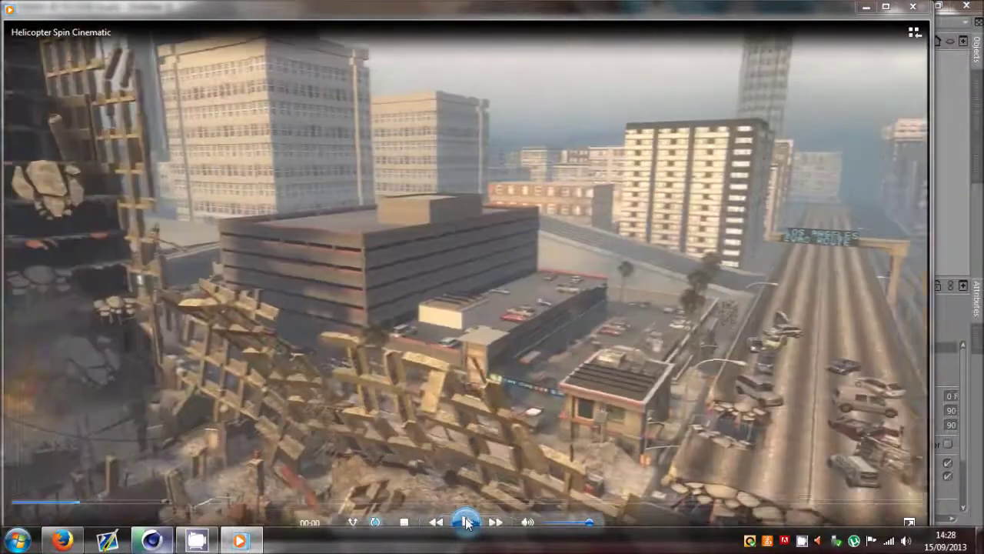
click(467, 523)
Step: Close the media player and open Helicopter Spin Scene.c4d
click(912, 6)
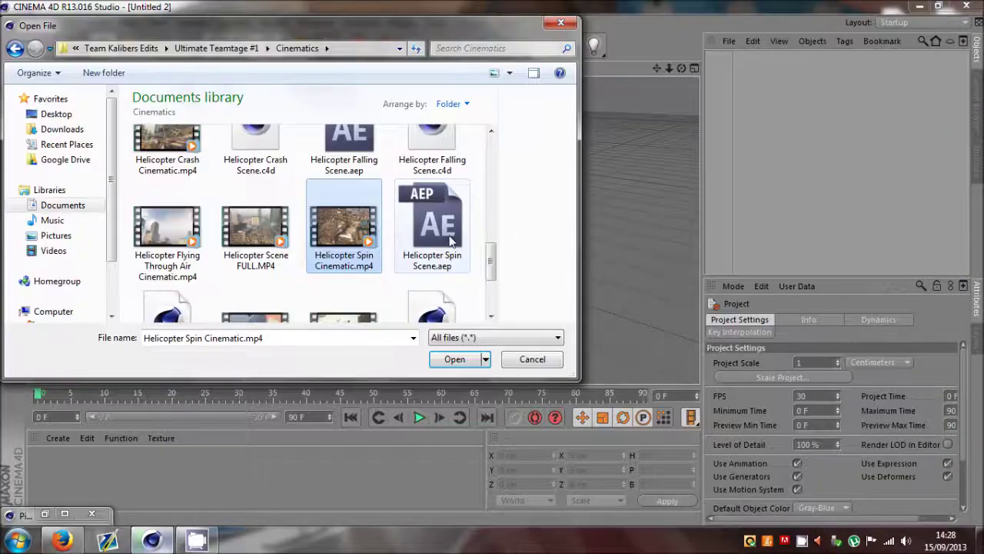
drag(490, 261, 494, 279)
double_click(178, 231)
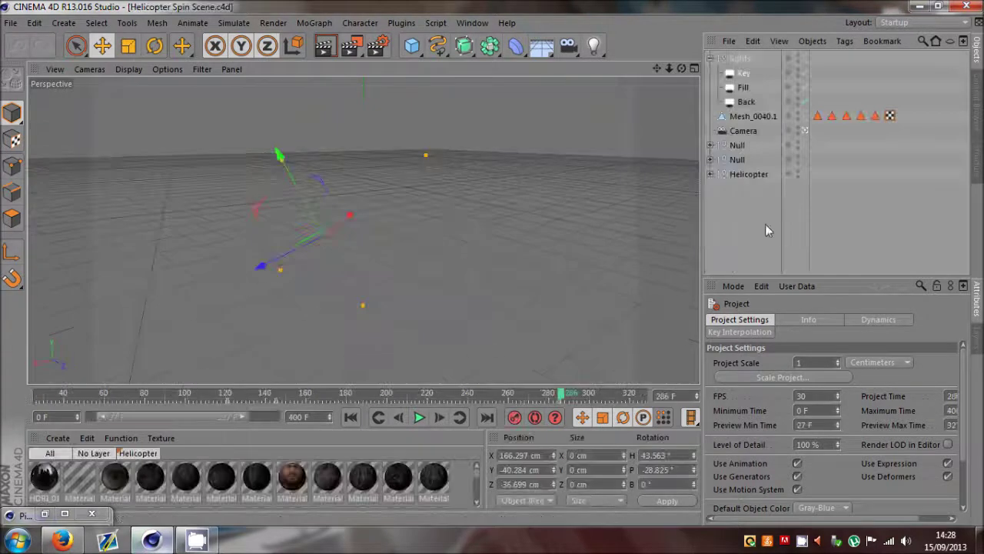
Step: Collapse the lights group and scrub and play the animation between frames 38 and 81
click(709, 59)
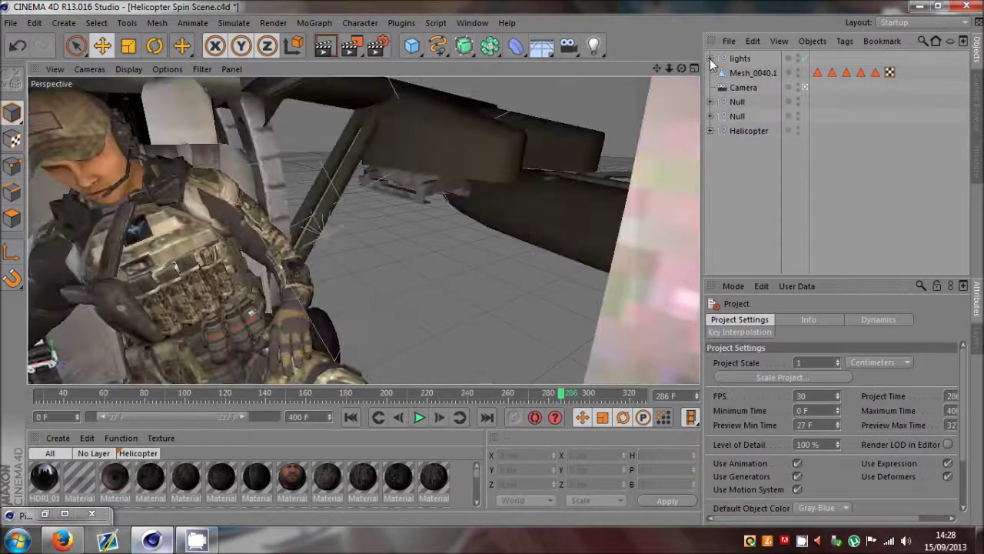
drag(291, 395, 341, 202)
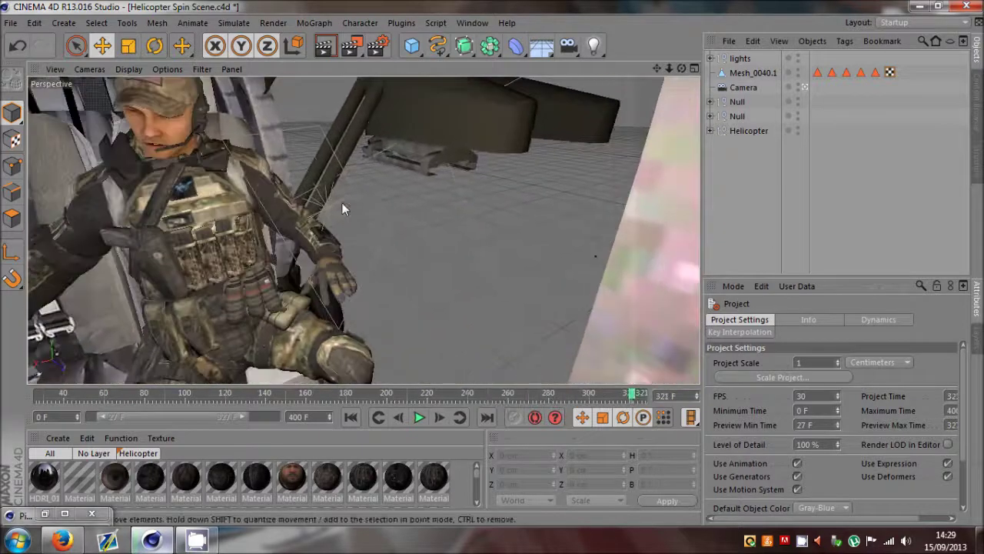
drag(493, 391, 536, 407)
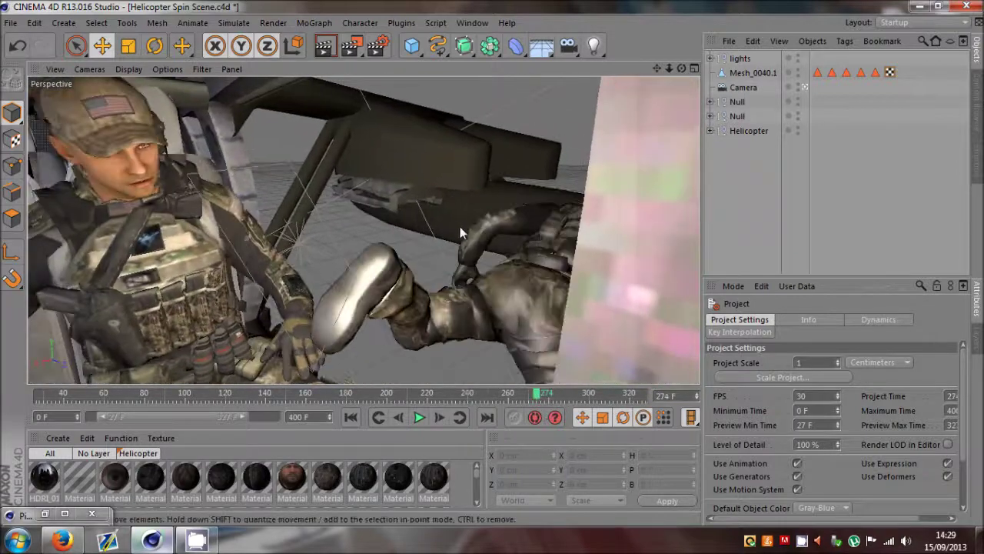
key(F8)
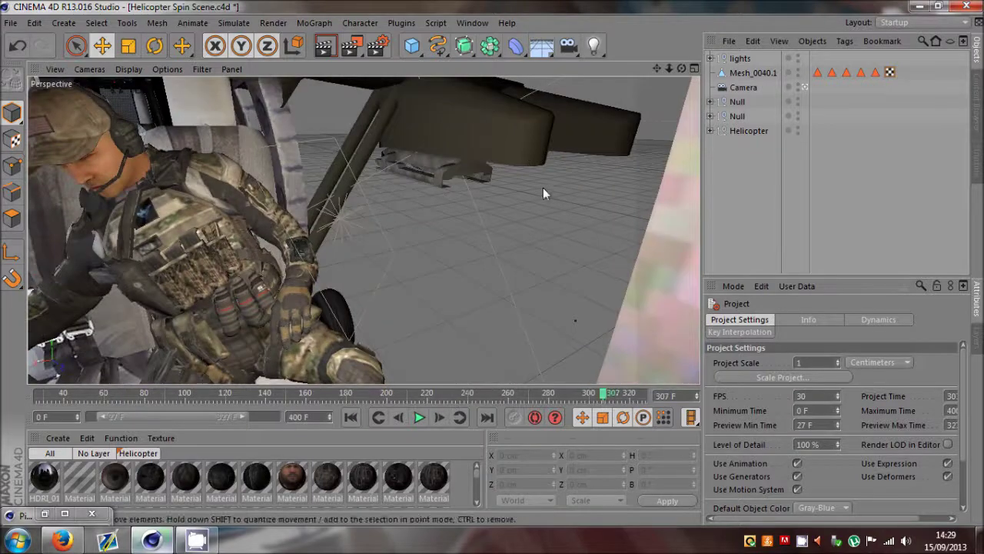
drag(418, 390, 125, 394)
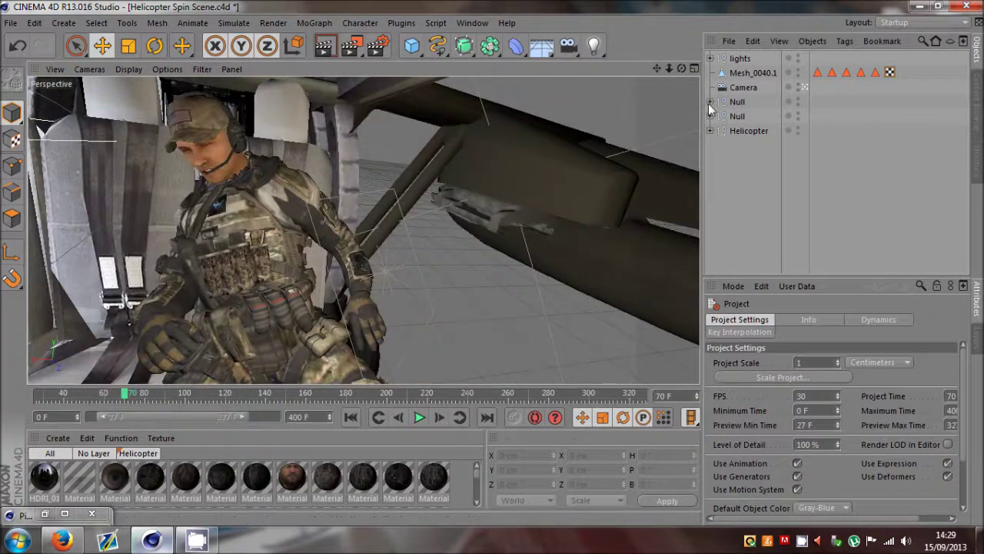
Step: Expand and collapse the first Null's character rig, then advance to about frame 318
click(729, 106)
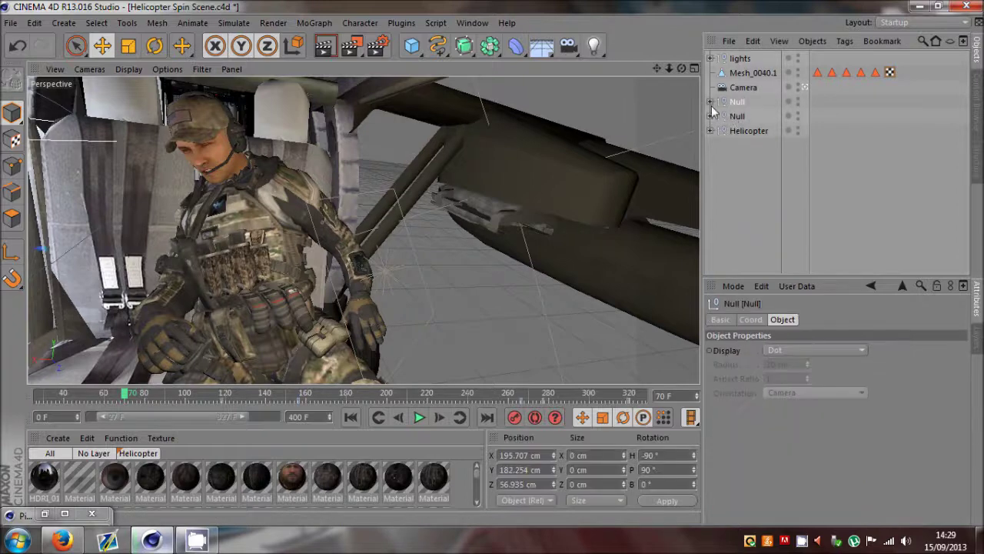
click(711, 102)
click(898, 192)
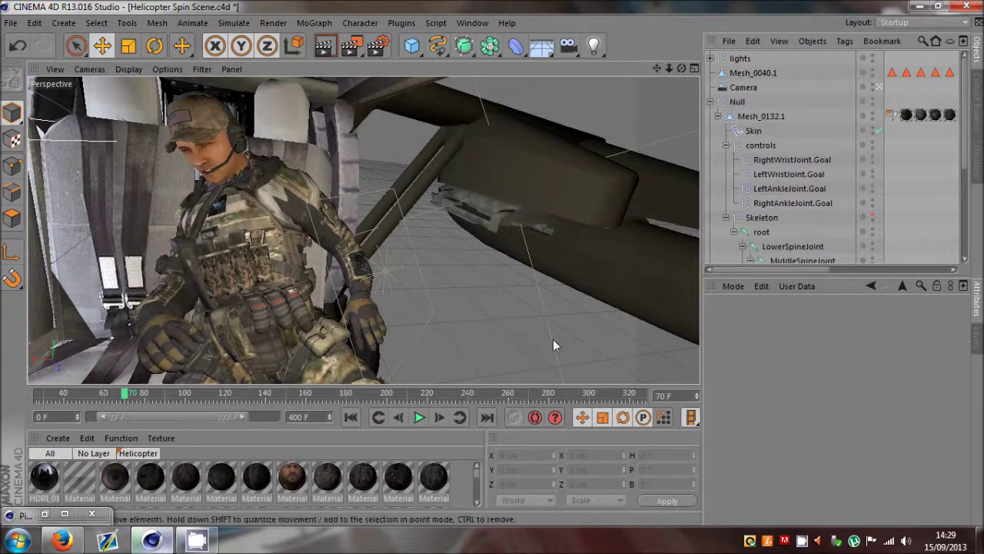
click(711, 101)
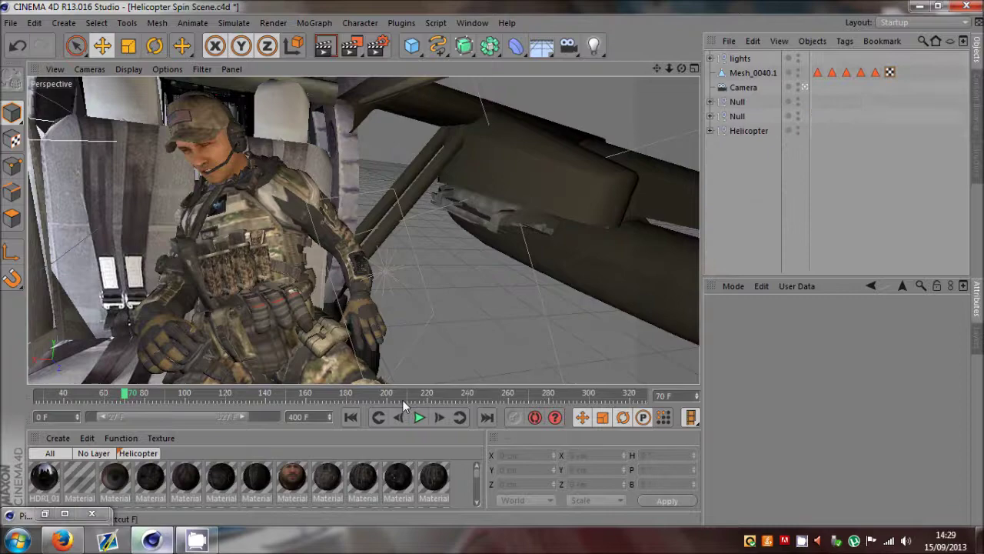
drag(84, 394, 310, 407)
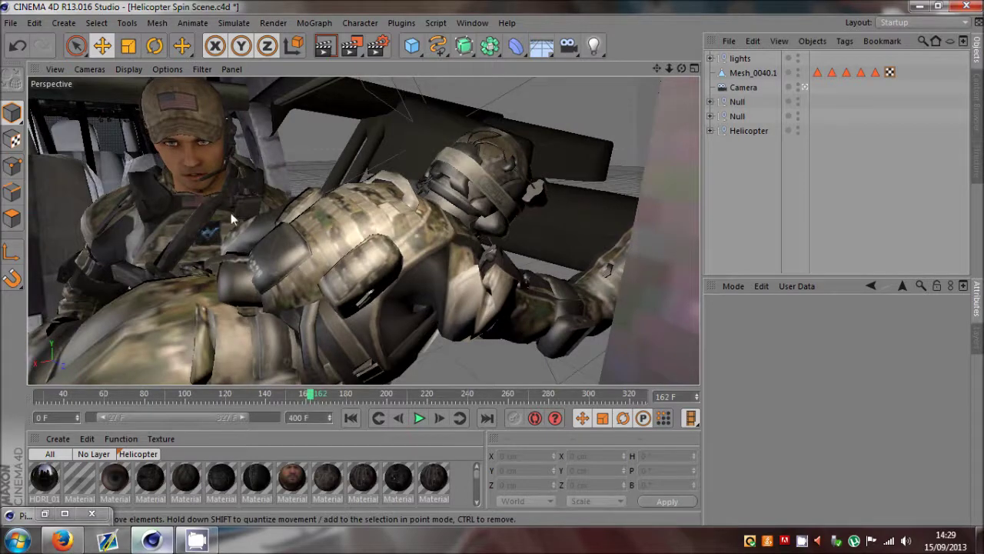
drag(309, 394, 630, 388)
Step: Leave the scene camera, zoom out and show the helicopter's textures via the lights' visibility
click(804, 86)
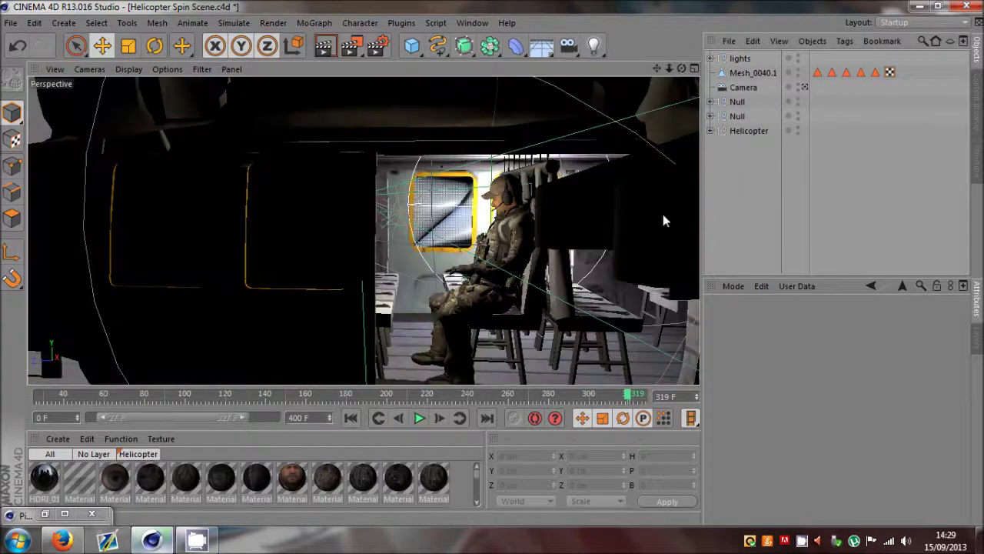
scroll(492, 267, down, 10)
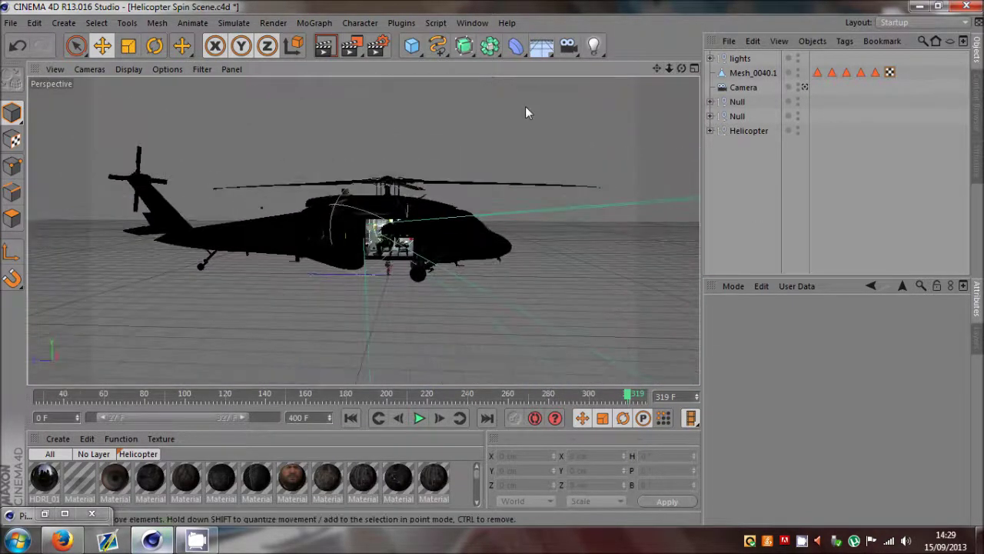
double_click(797, 56)
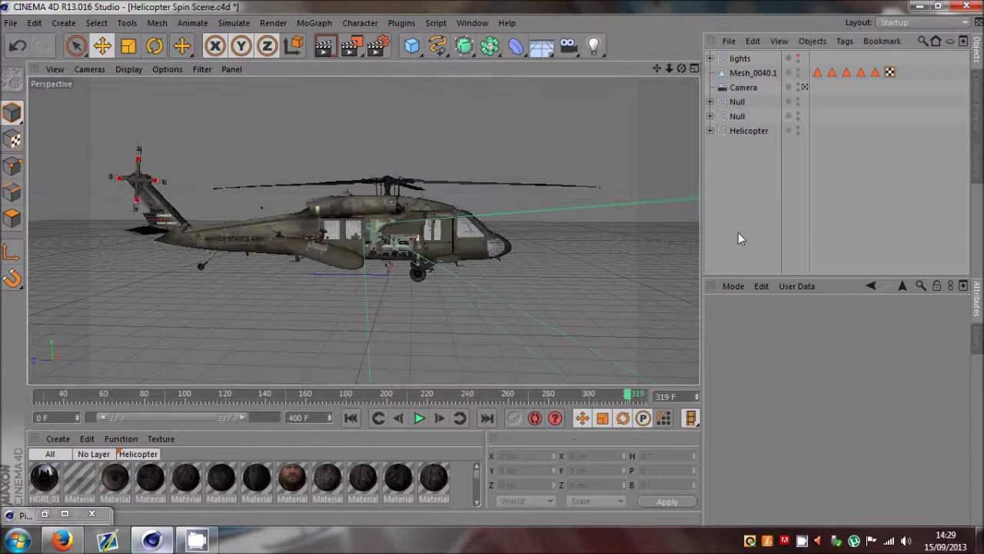
Step: Look through the scene camera again and scrub to the cabin view at frame 325
drag(224, 393, 549, 394)
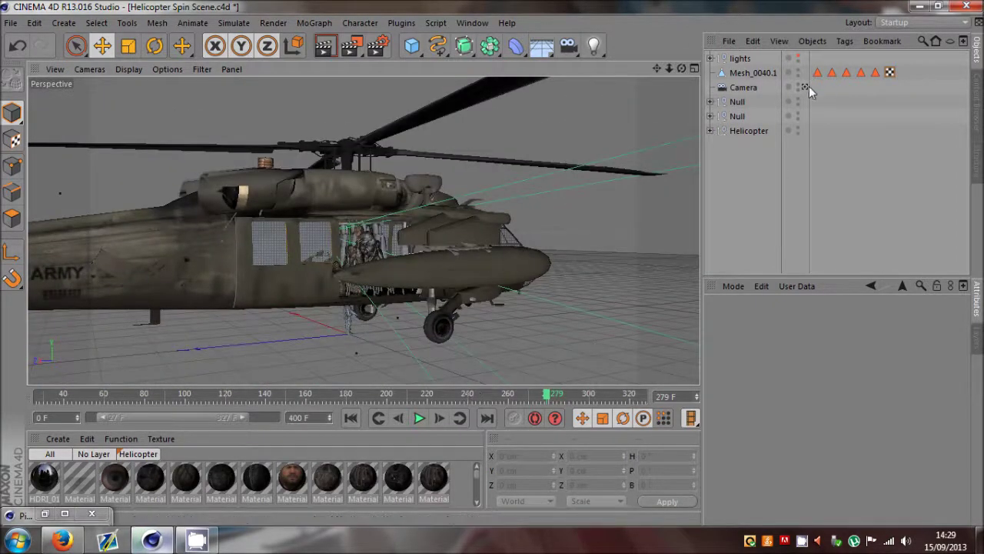
click(805, 86)
drag(372, 398, 639, 374)
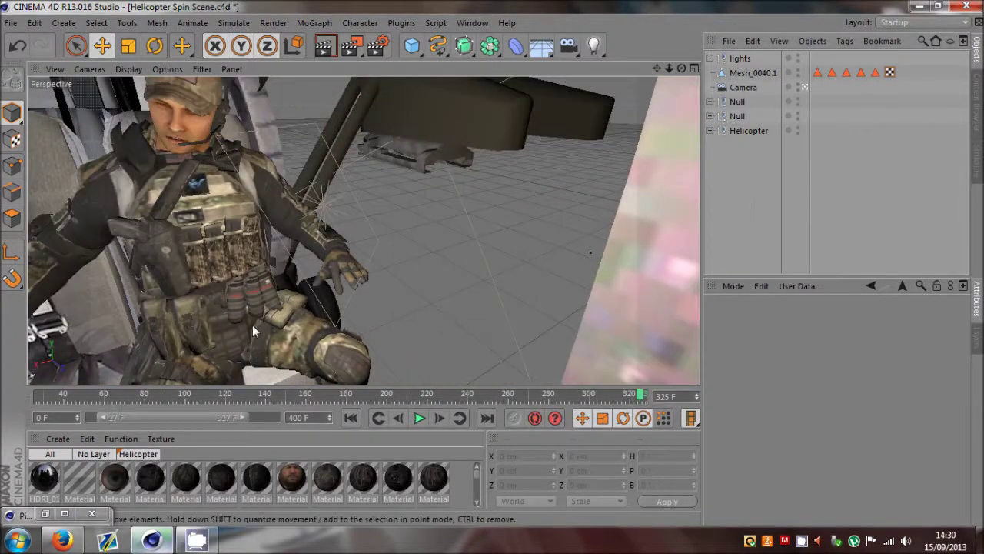
Step: Widen the preview range to the full 0–400 frames and scrub through the camera animation
drag(104, 414, 87, 416)
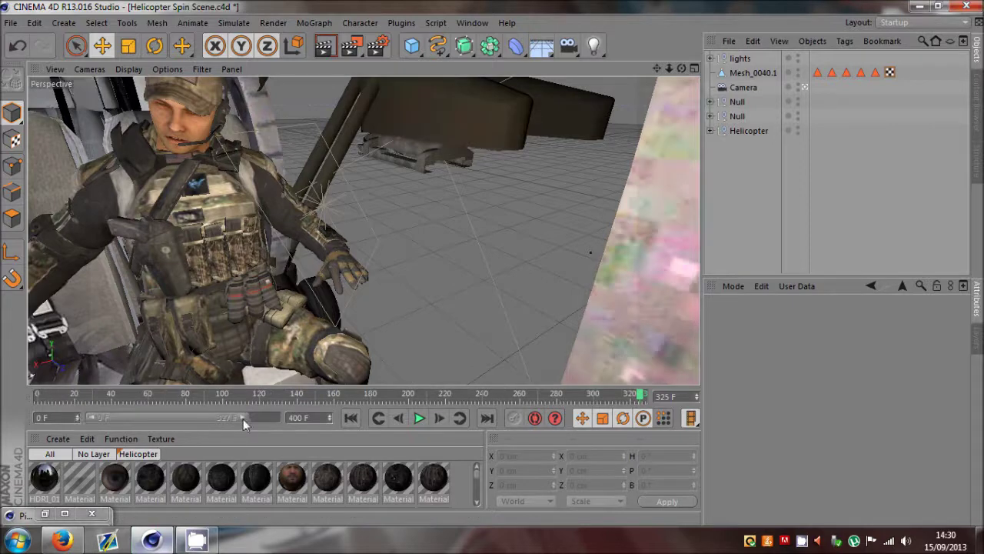
drag(243, 418, 326, 425)
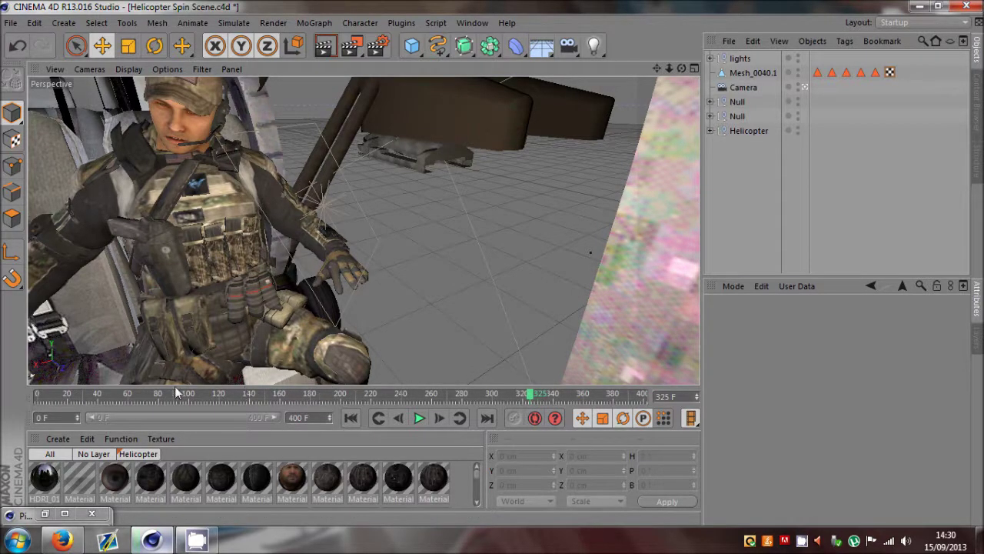
drag(179, 393, 421, 400)
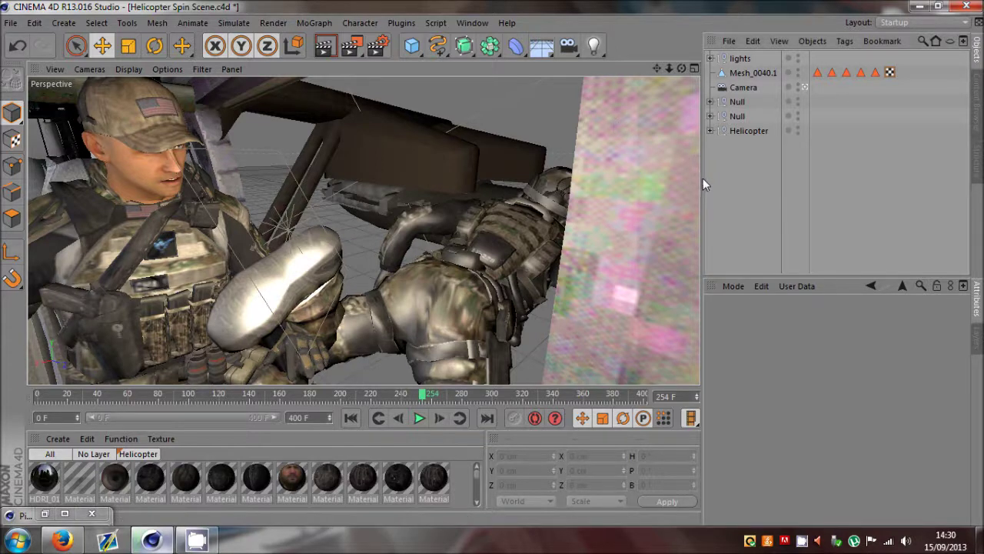
click(422, 393)
Step: Advance to frame 365, then minimize Cinema 4D and launch After Effects CS6
drag(131, 404, 590, 396)
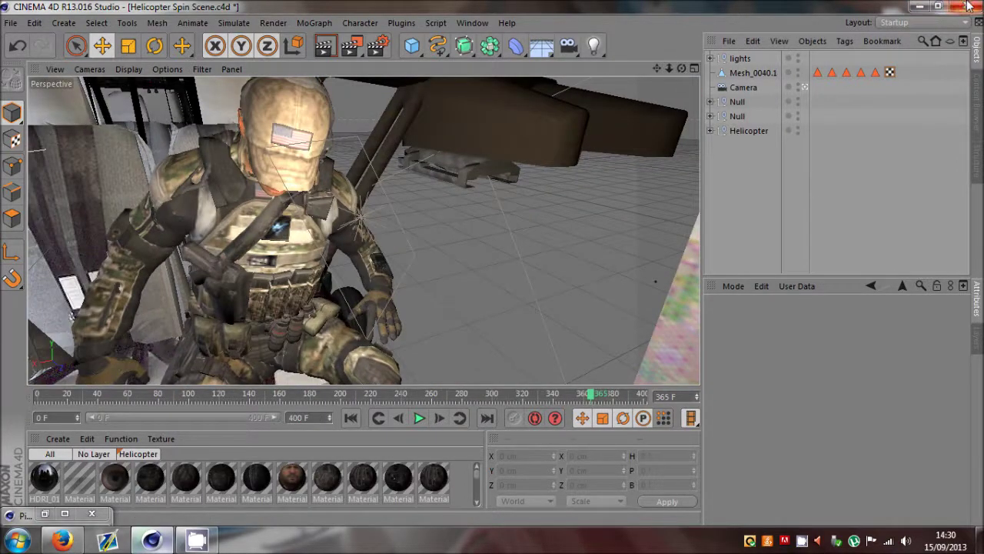
click(919, 6)
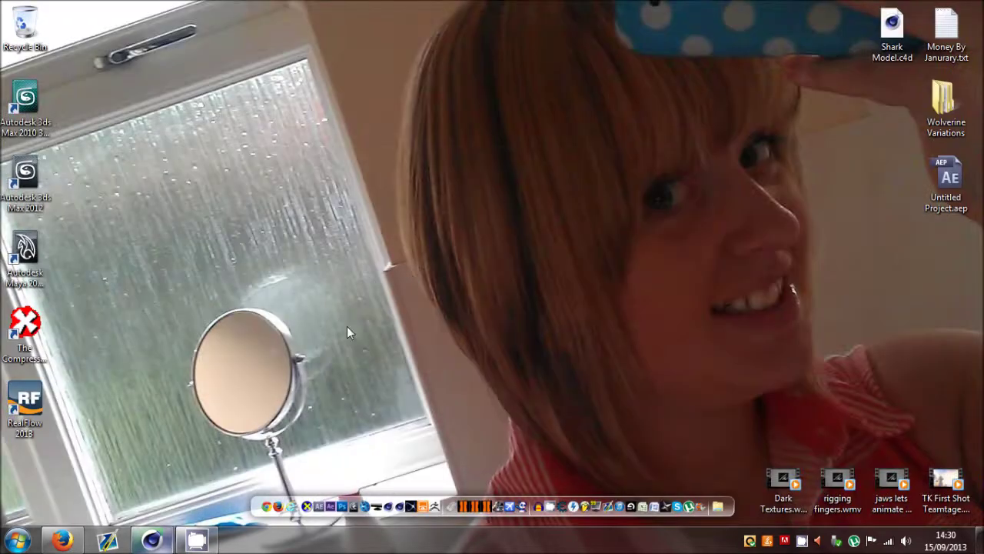
click(327, 506)
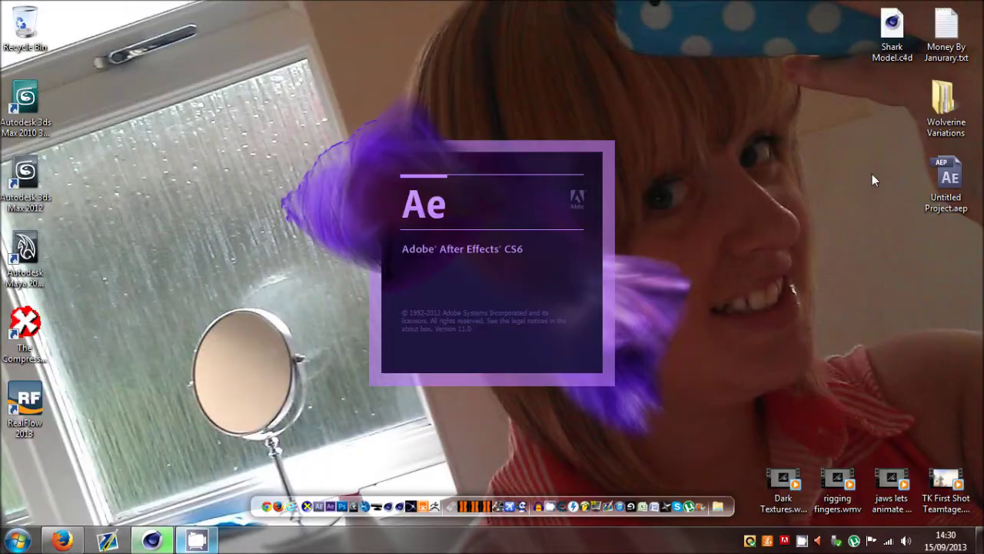
Step: Open Documents from the Start menu and go into Faex Editing > Current Editing
click(946, 181)
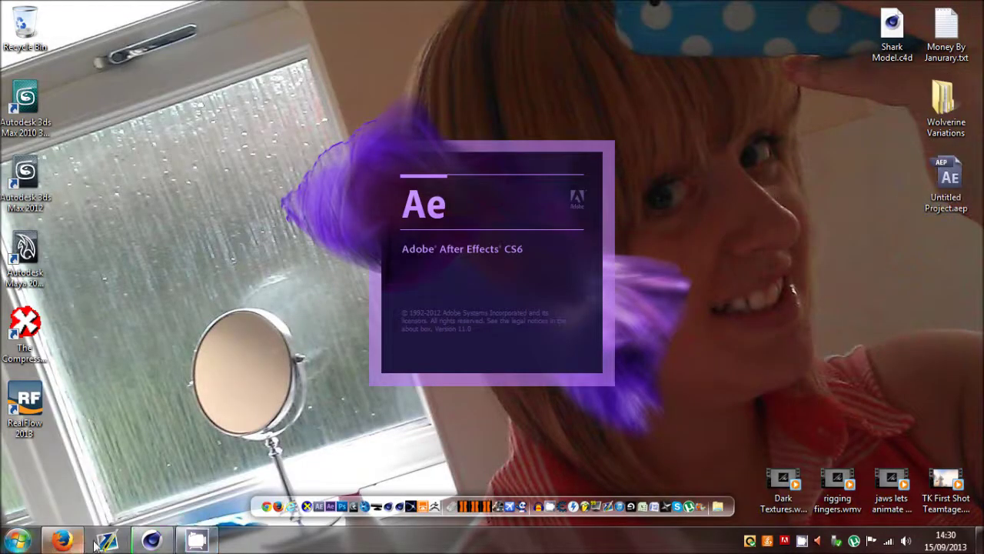
click(17, 540)
click(219, 220)
click(627, 388)
scroll(769, 306, down, 3)
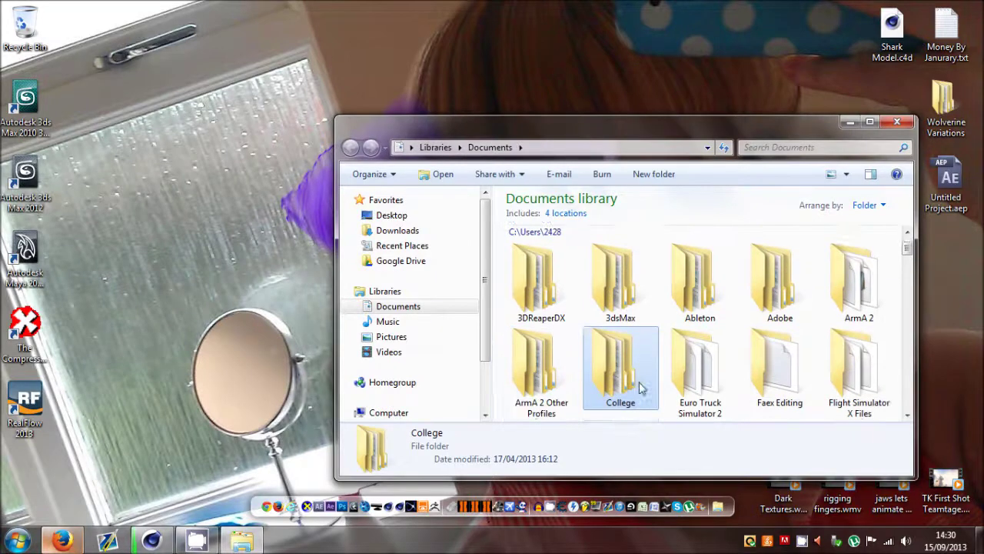
double_click(769, 306)
double_click(780, 281)
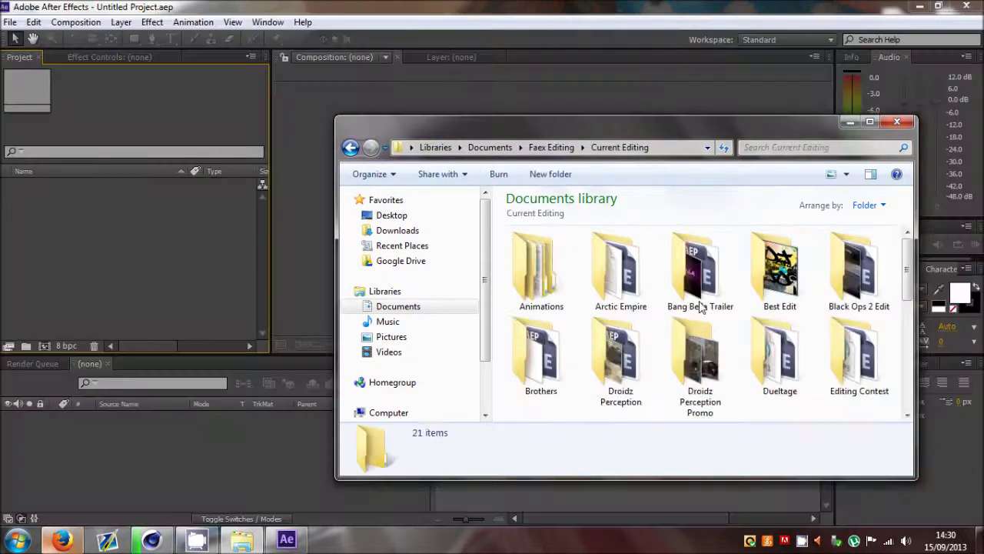
Step: Go through Team Kalibers Edits > Ultimate Teamtage #1 > Cinematics and select Helicopter Spin Scene.aep
scroll(615, 323, down, 5)
scroll(596, 329, up, 1)
double_click(859, 354)
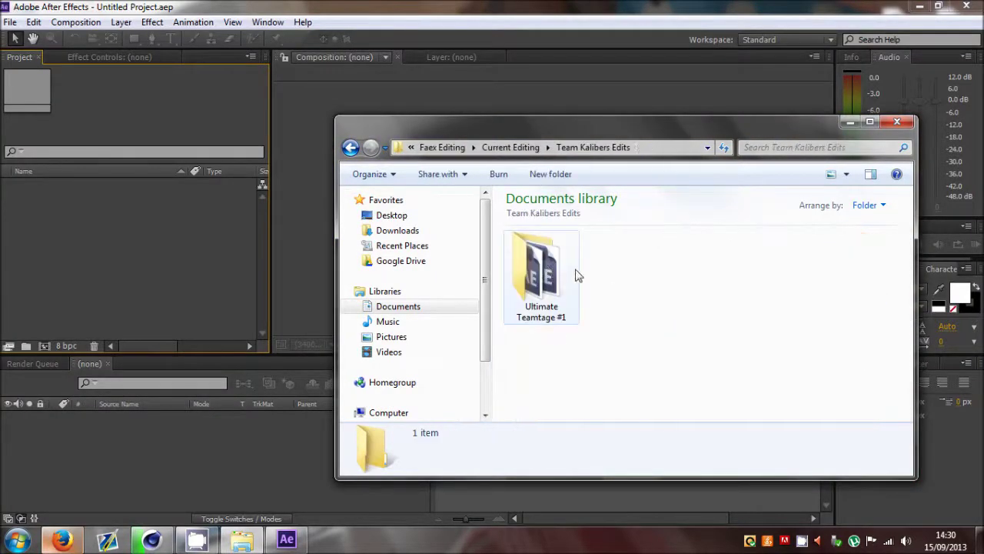
double_click(530, 265)
double_click(535, 264)
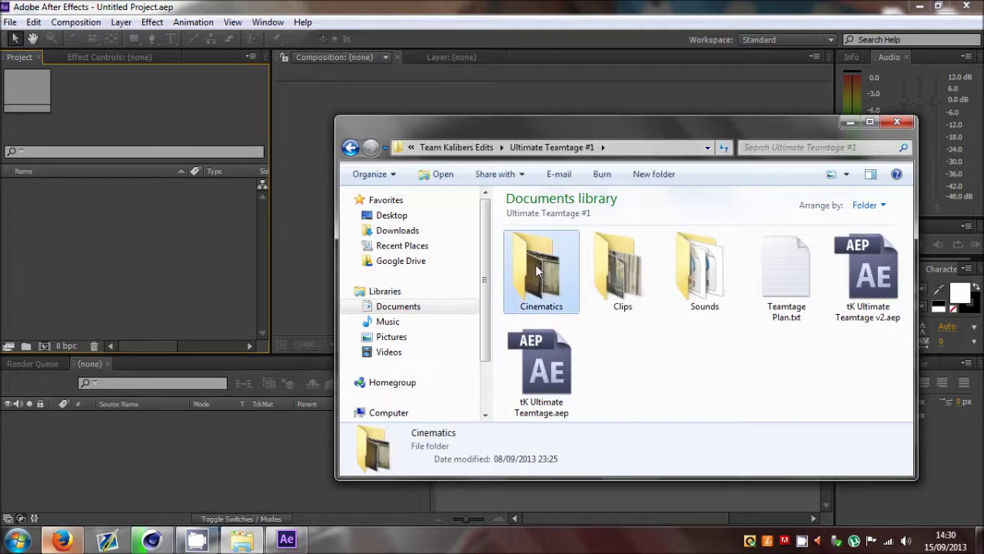
scroll(634, 310, down, 3)
click(698, 387)
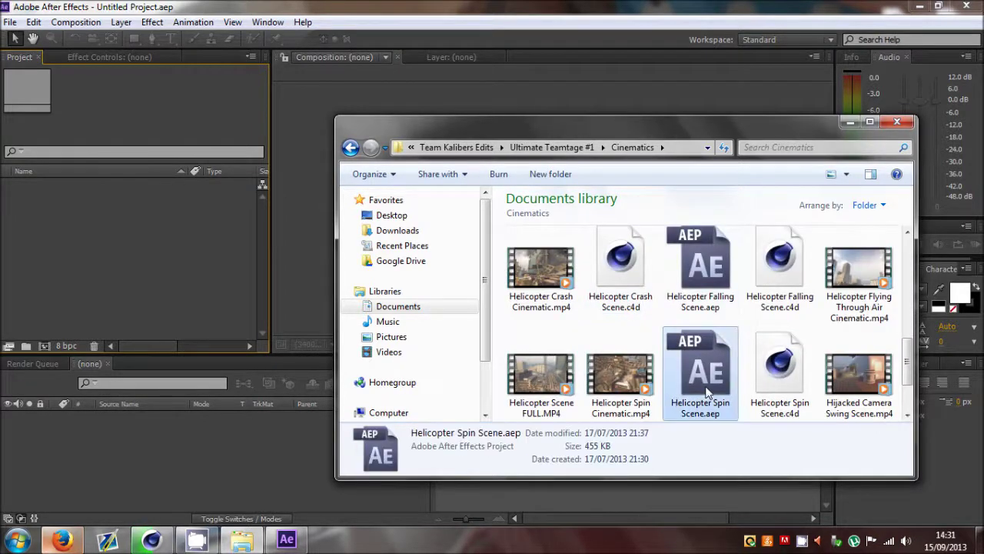
Step: Use File > Open Project to browse Documents > Faex Editing > Current Editing > Team Kalibers Edits > Ultimate Teamtage #1 > Cinematics
click(10, 21)
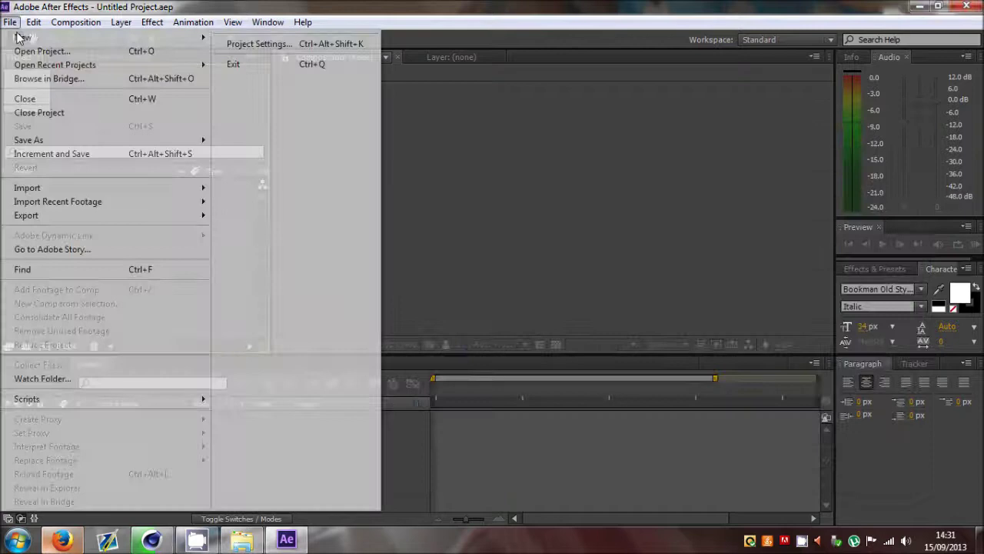
click(35, 48)
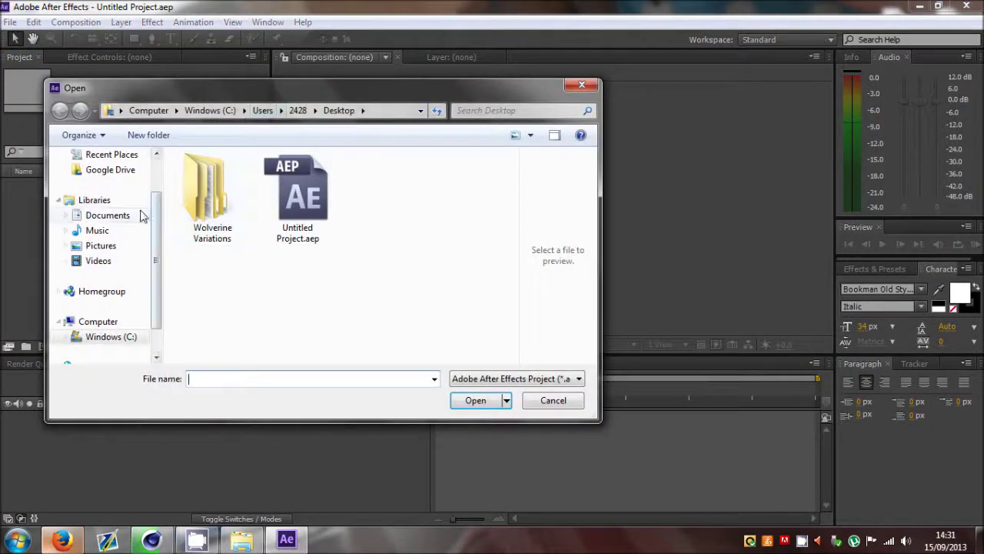
click(137, 215)
scroll(333, 321, down, 3)
double_click(219, 331)
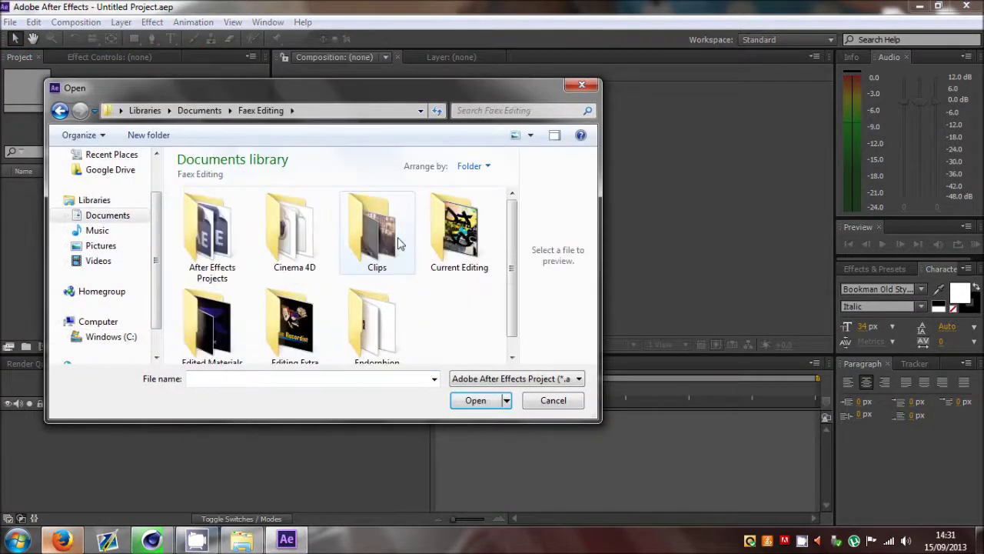
double_click(459, 234)
scroll(259, 256, down, 5)
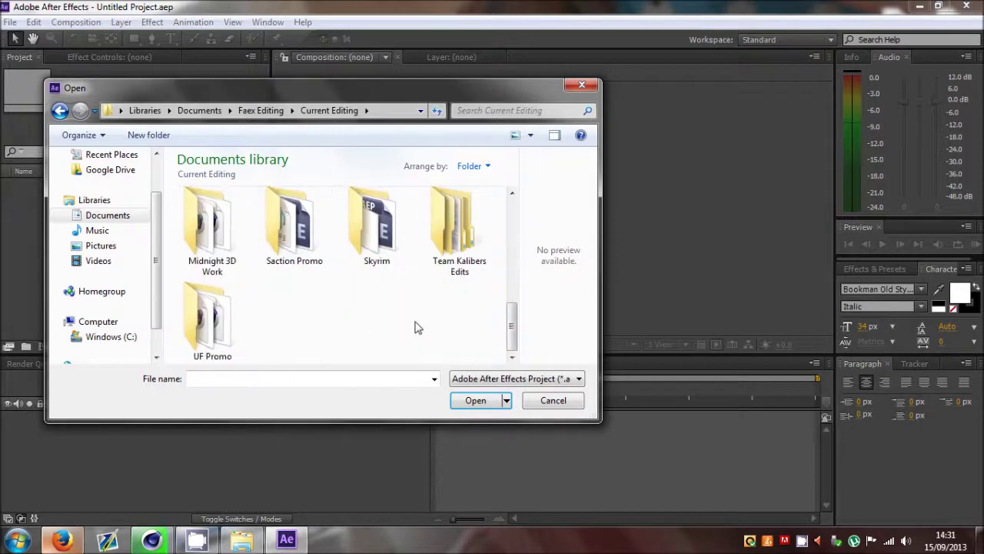
double_click(459, 230)
double_click(223, 230)
double_click(237, 228)
scroll(294, 315, down, 3)
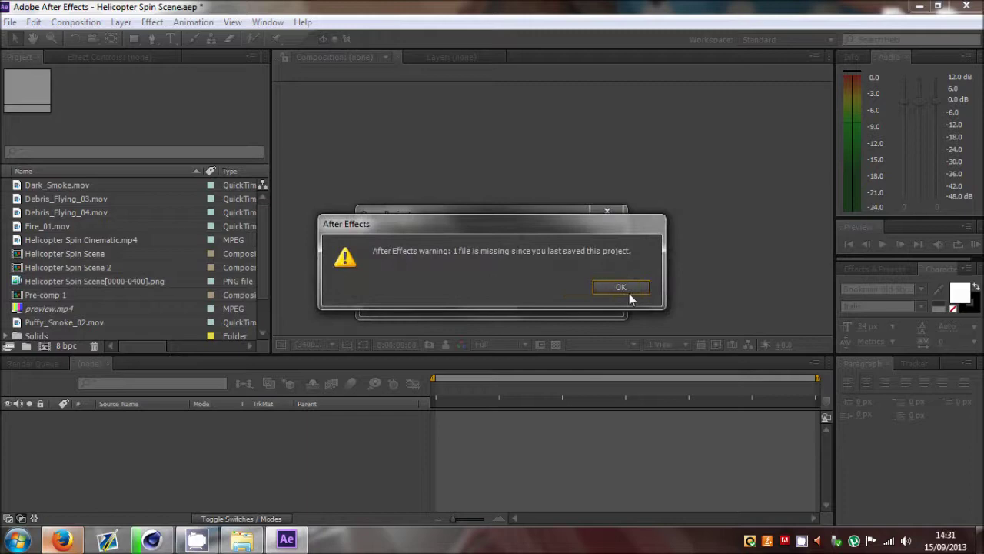
click(629, 292)
click(127, 307)
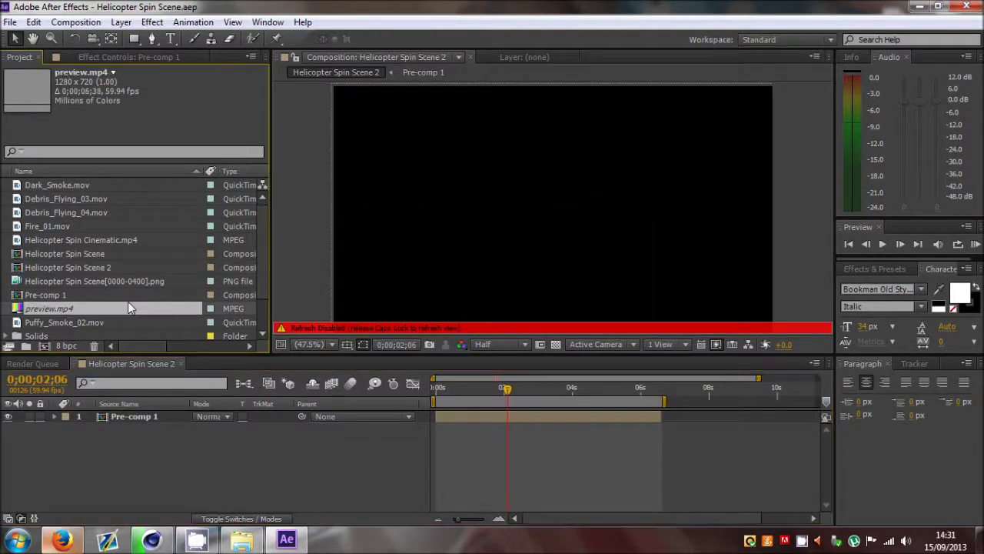
key(Caps_Lock)
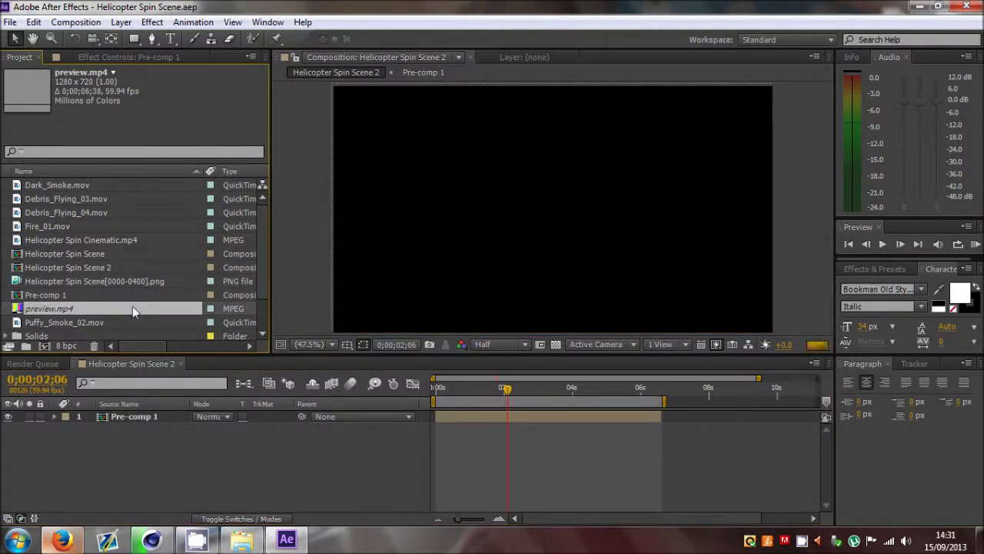
key(Delete)
click(459, 415)
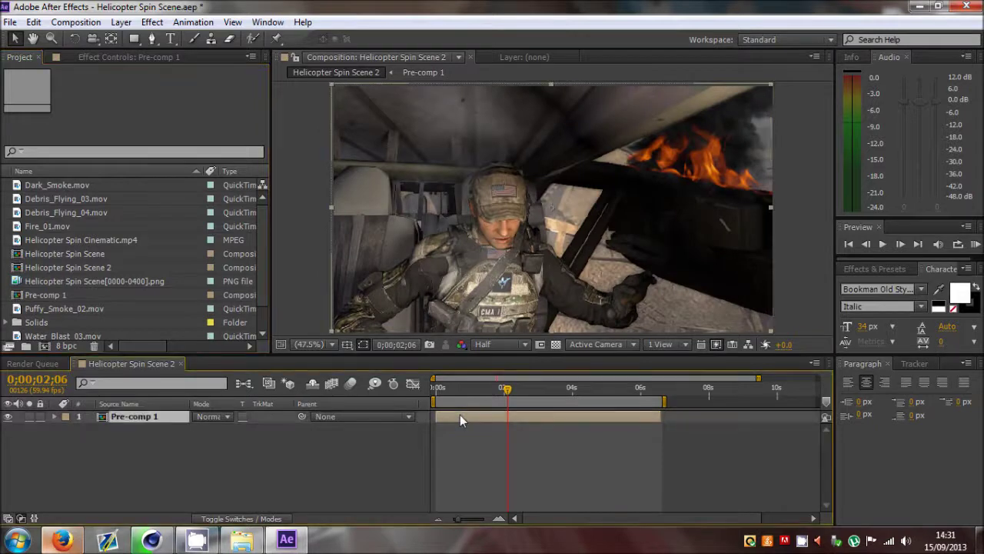
double_click(460, 414)
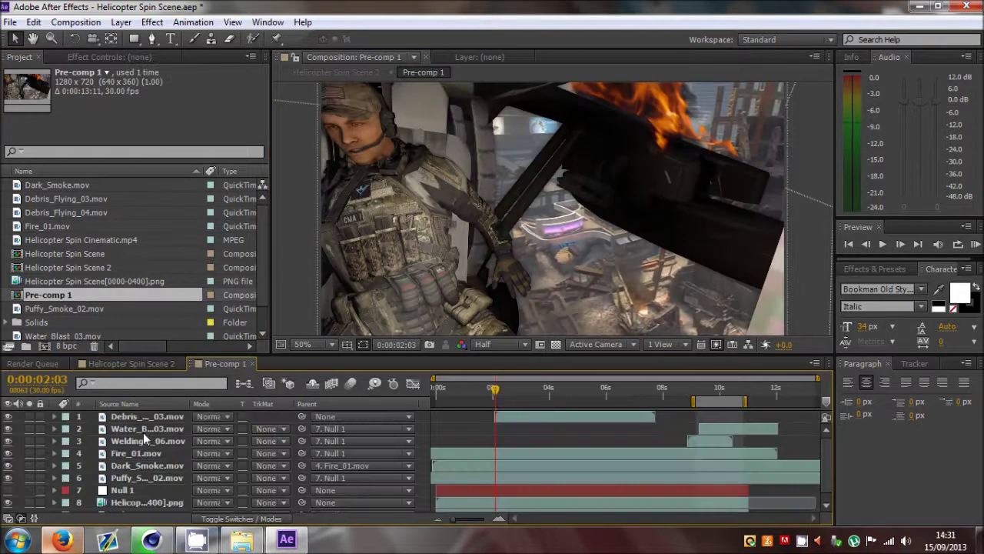
drag(7, 490, 10, 416)
scroll(58, 437, down, 1)
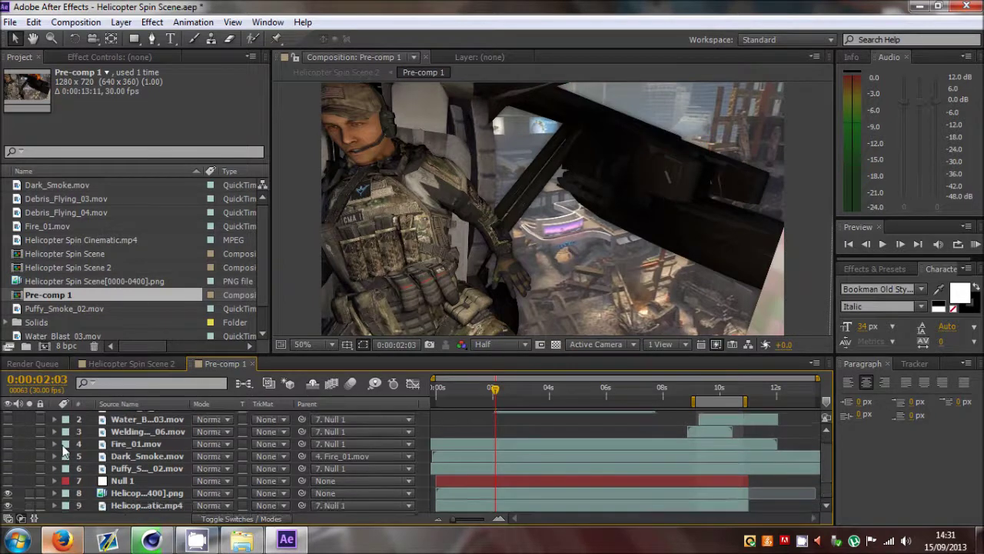
click(8, 493)
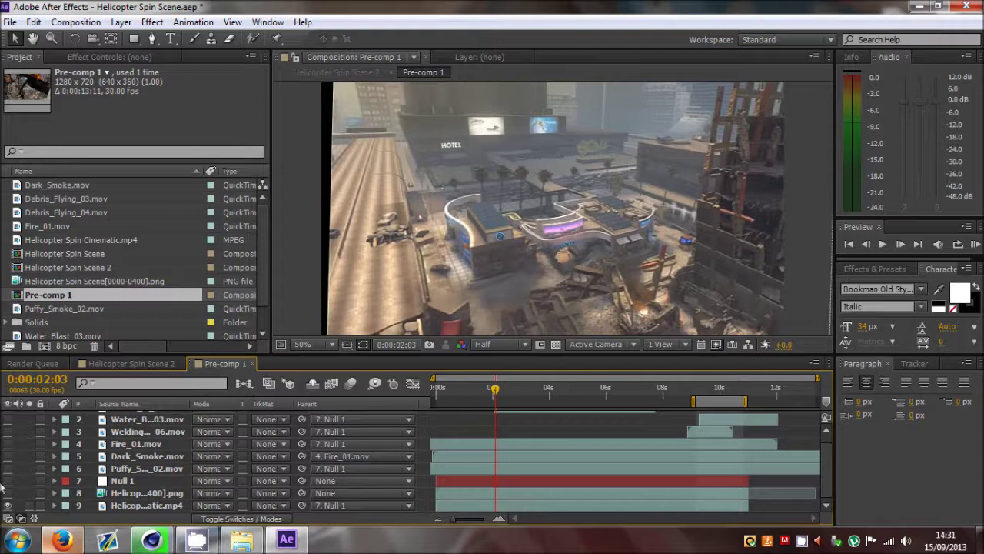
click(8, 493)
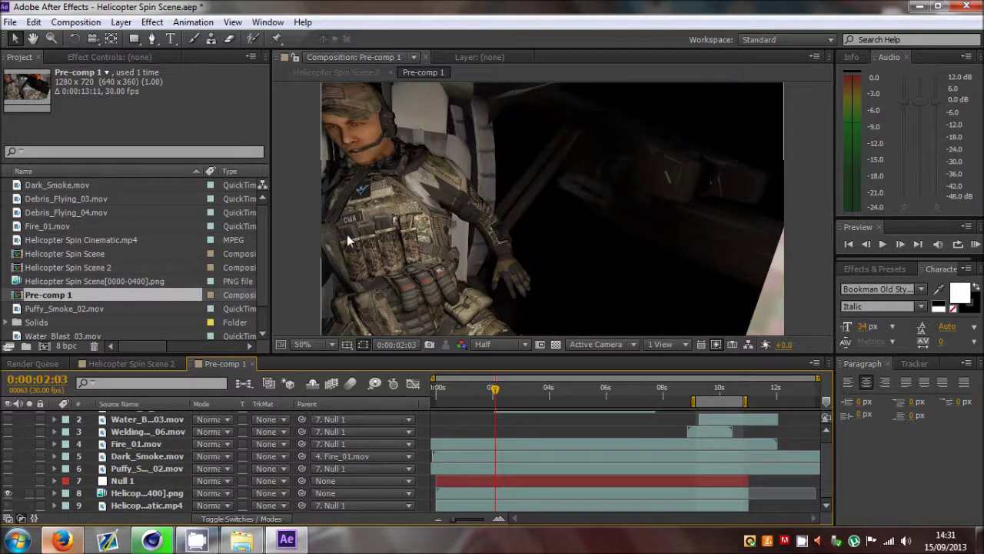
Step: Show the soldier layer's Glow settings (42.7% threshold, radius 20, intensity 0.5) and unhide the city footage
click(472, 490)
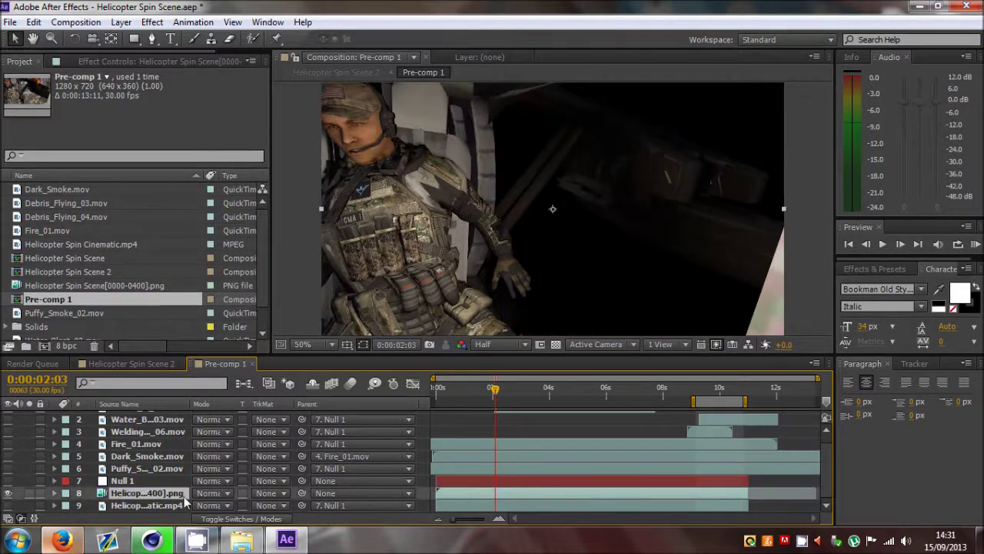
click(176, 58)
click(38, 89)
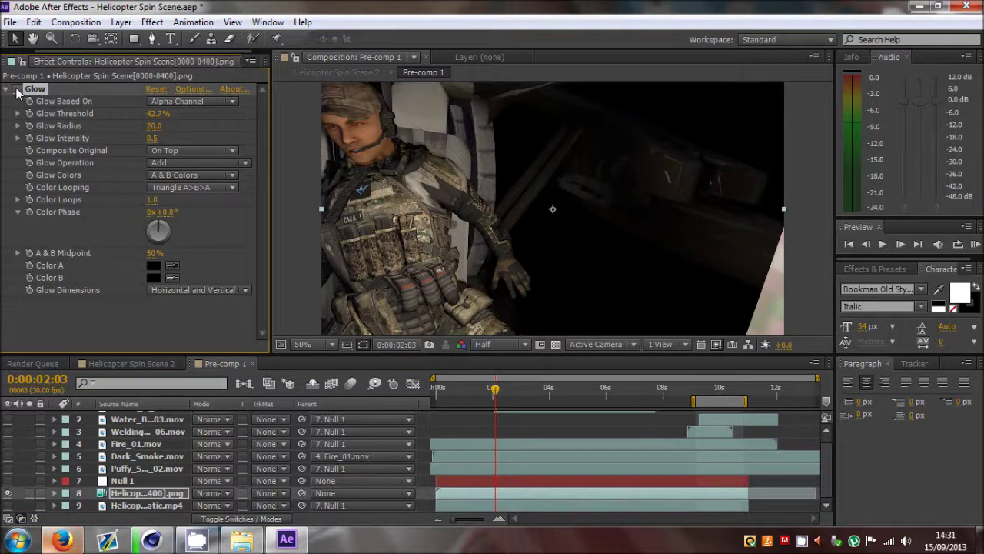
click(8, 506)
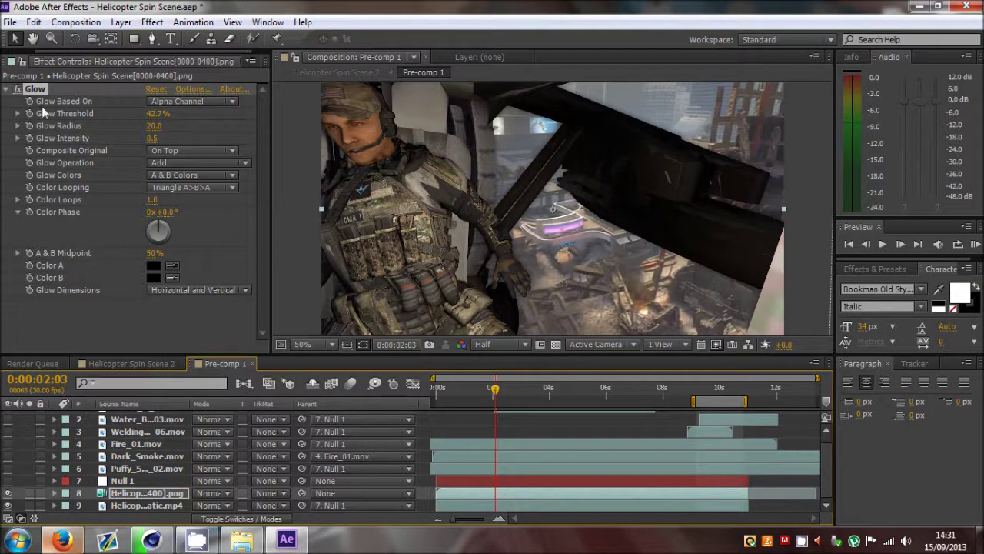
click(15, 95)
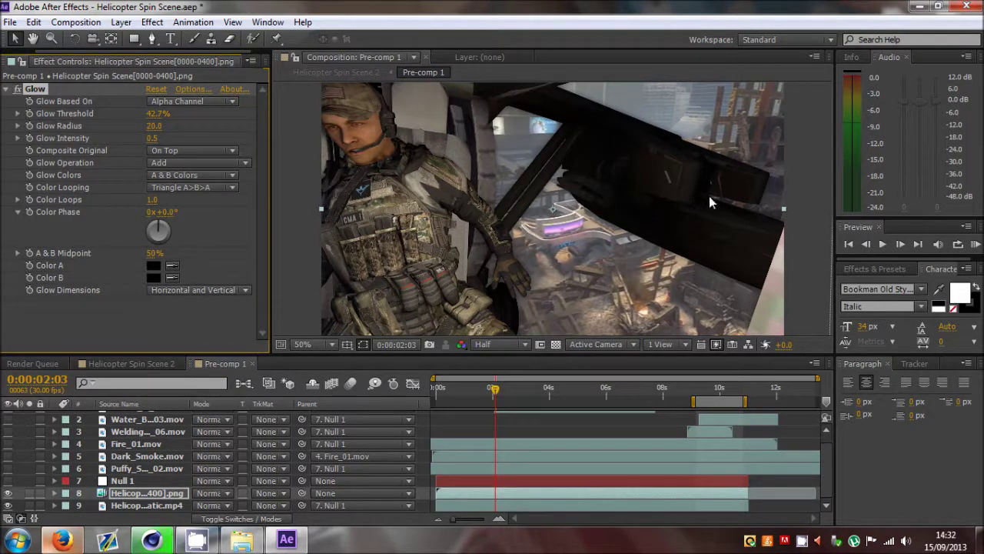
Step: Inspect the city footage's Twixtor Pro settings and the soldier layer's Glow properties in the timeline
click(810, 169)
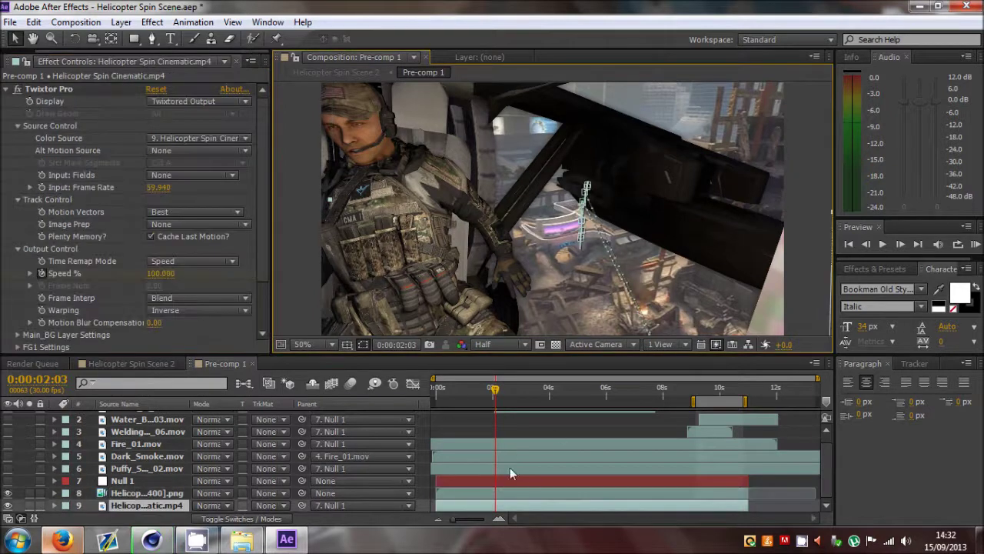
click(507, 496)
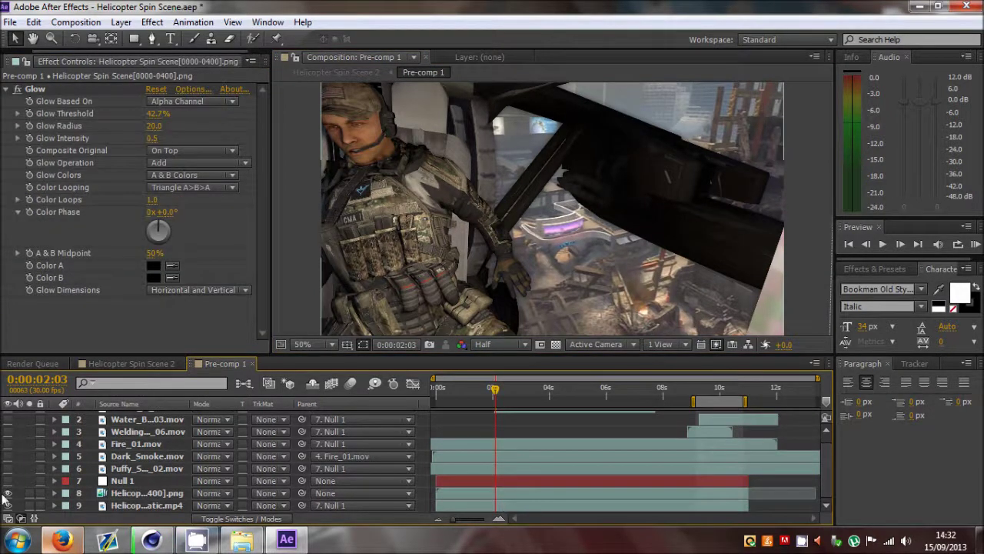
click(127, 482)
click(148, 496)
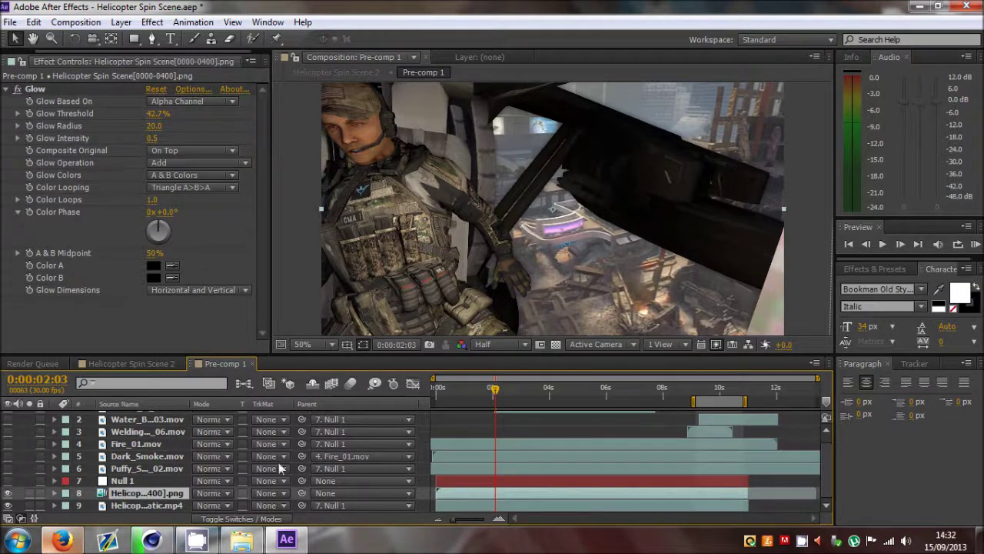
key(e)
scroll(150, 473, down, 5)
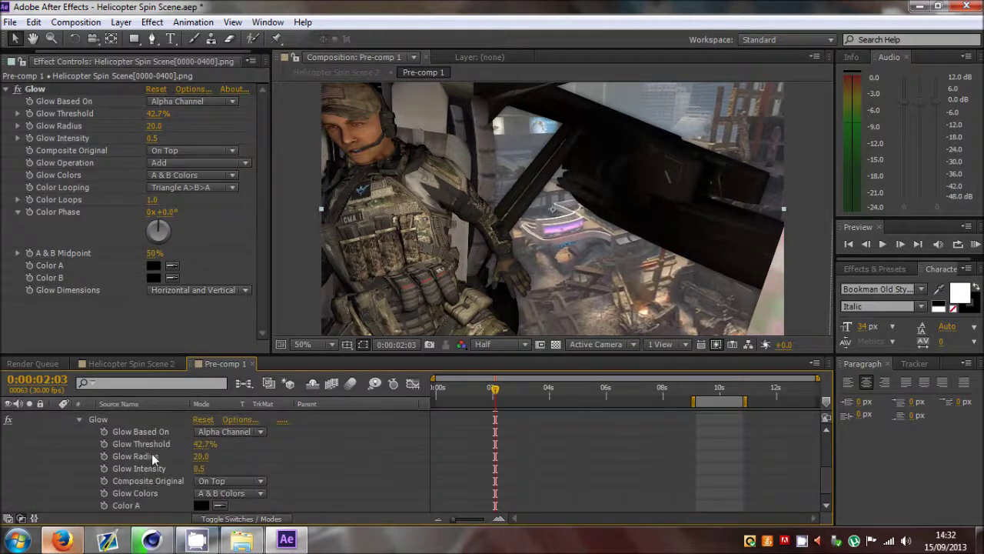
scroll(152, 453, up, 4)
key(e)
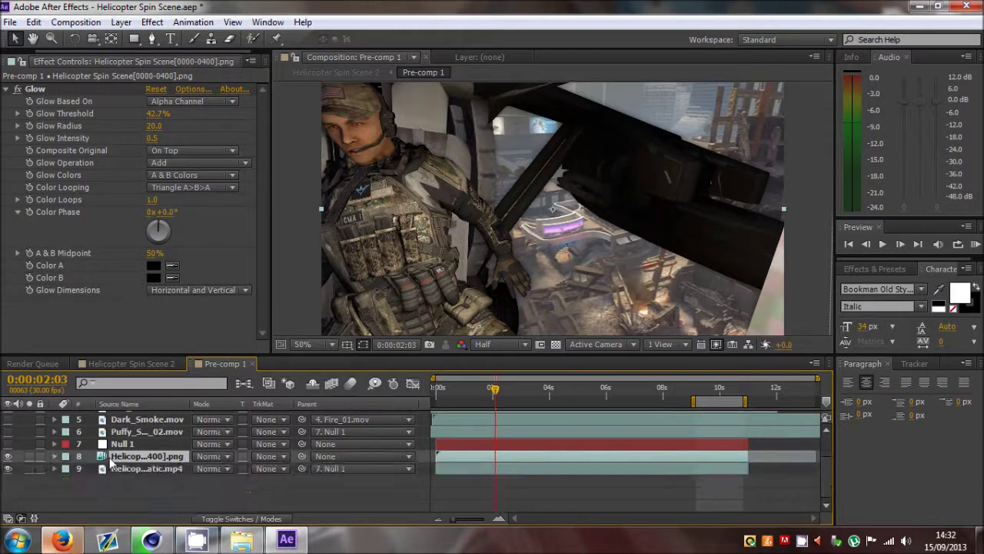
scroll(137, 461, up, 3)
Step: Toggle the soldier and city layers' visibility and scrub between about six seconds and 0:00:01:10
click(135, 459)
click(146, 493)
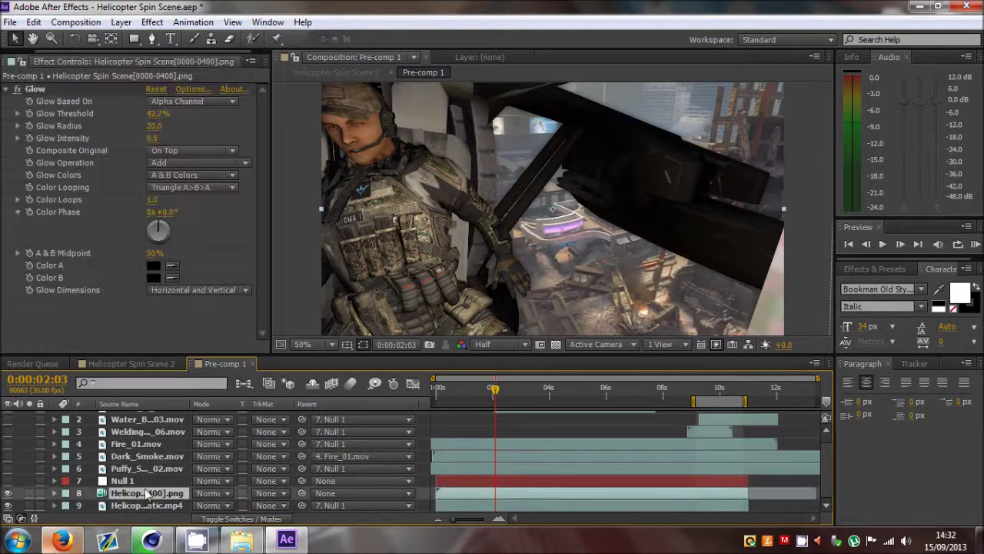
click(8, 493)
click(7, 493)
click(8, 504)
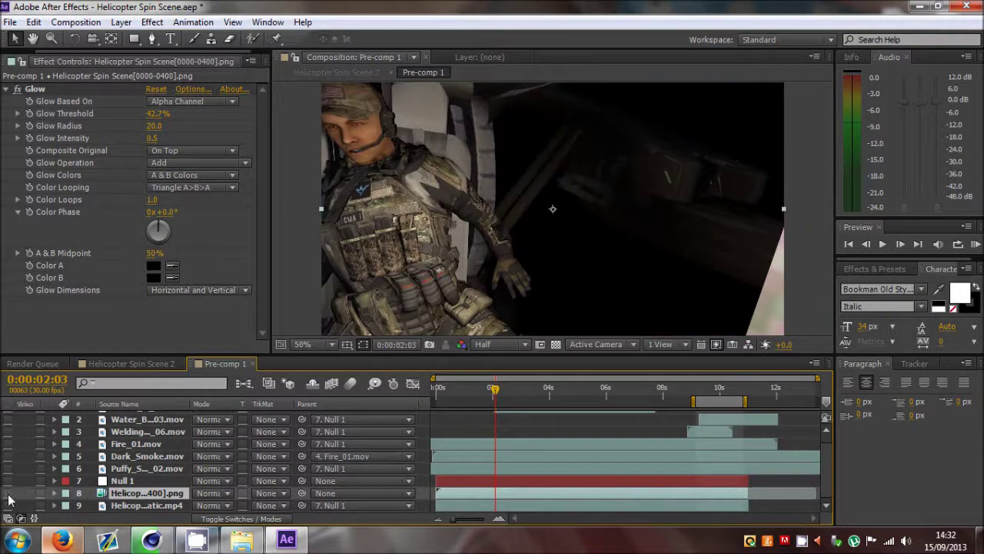
drag(522, 390, 653, 390)
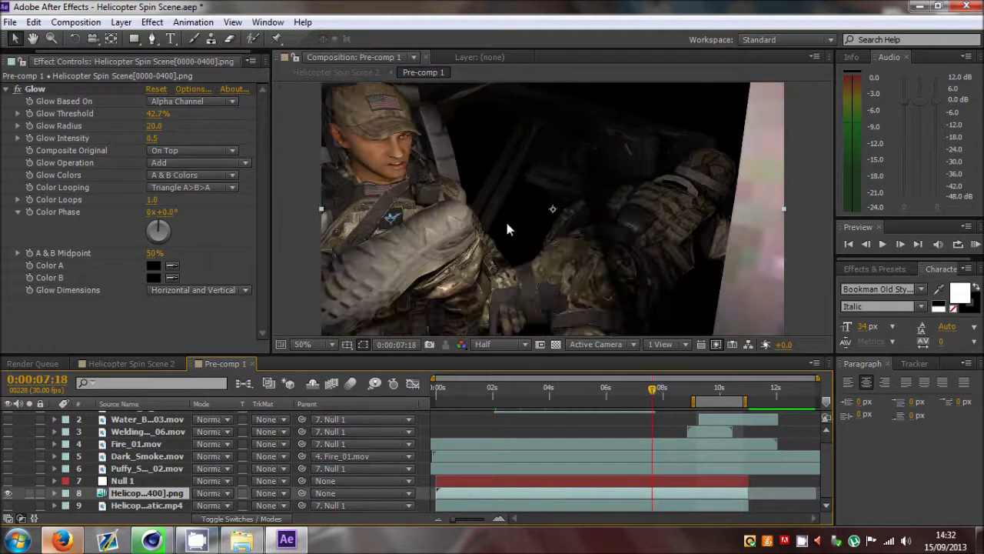
click(473, 389)
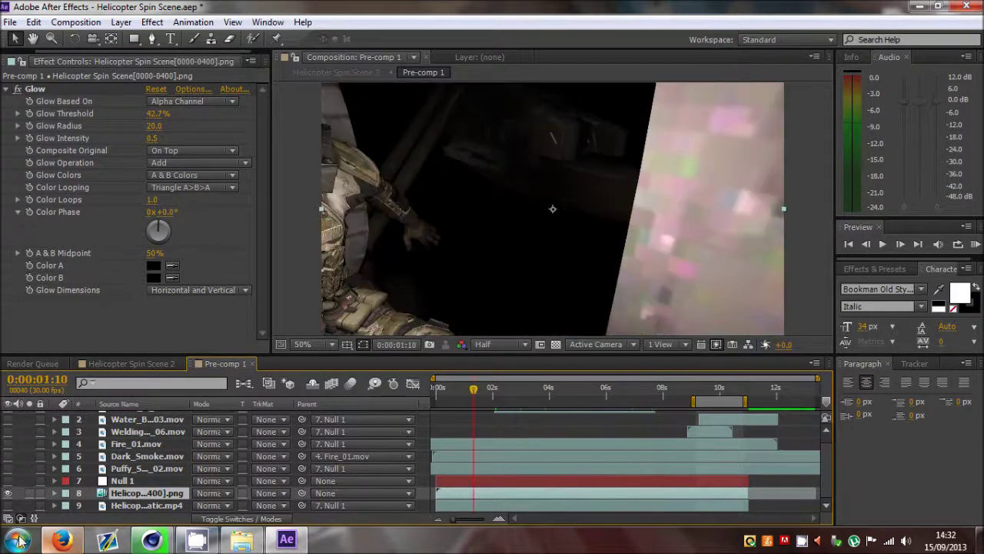
Step: Hide the soldier render, select the retimed city footage and move the work-area start to 0s
click(8, 493)
key(ctrl+Down)
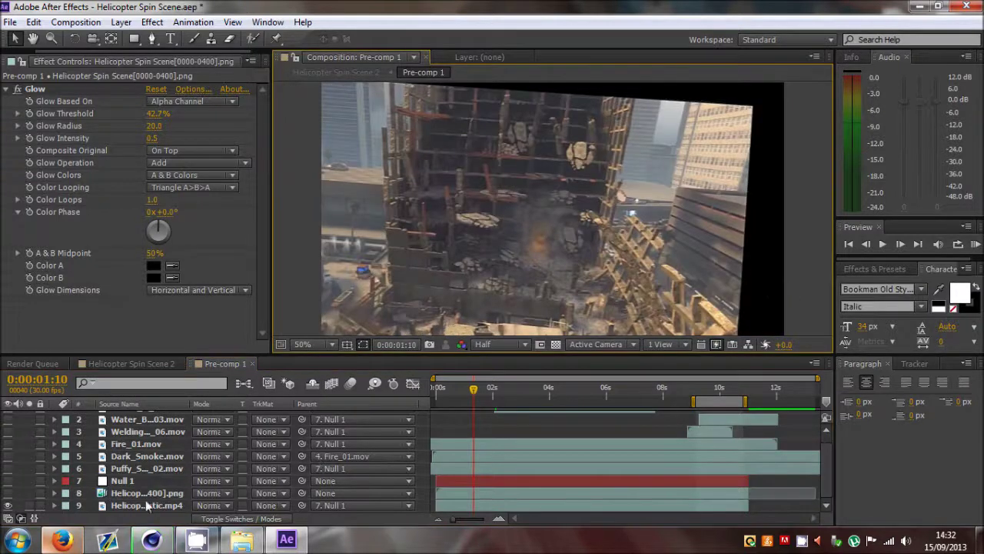
drag(695, 402, 334, 446)
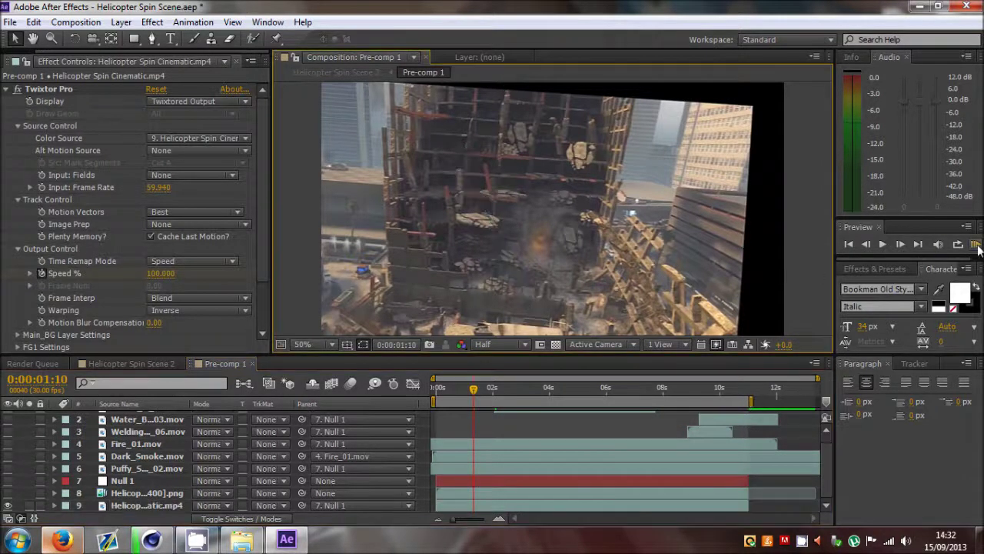
click(975, 244)
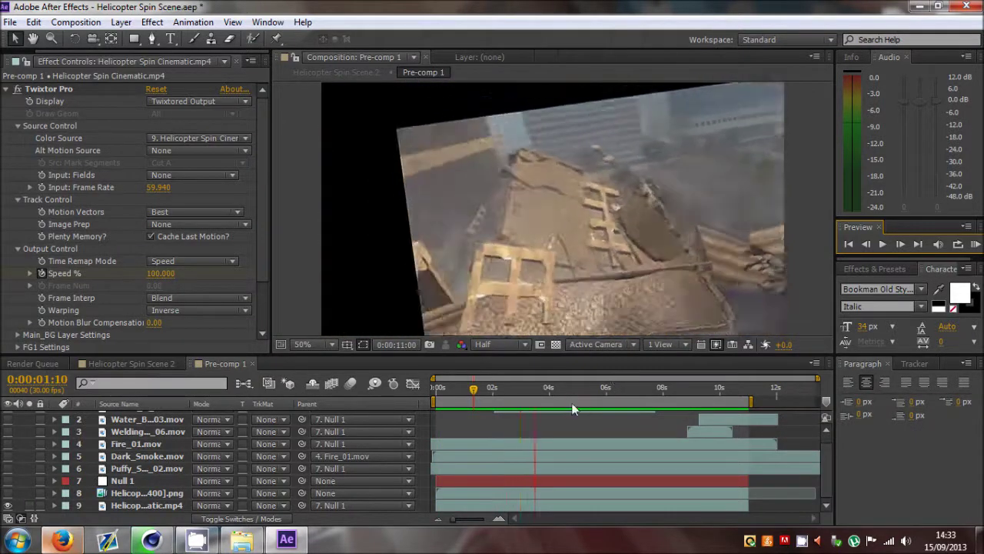
Step: Unhide the soldier render at 0:00:02:29, hide Null 1, and play the comp with and without the soldier
click(7, 496)
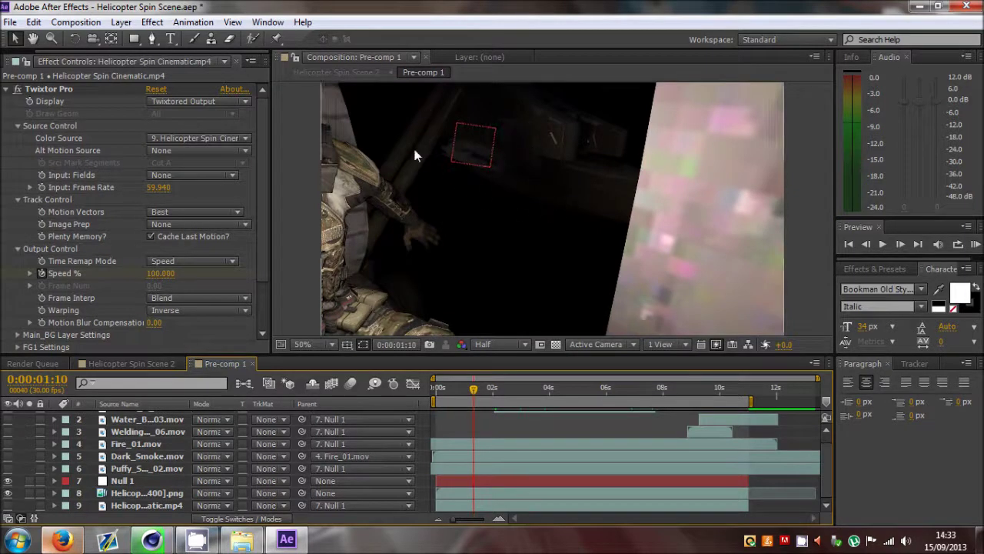
drag(503, 387, 520, 387)
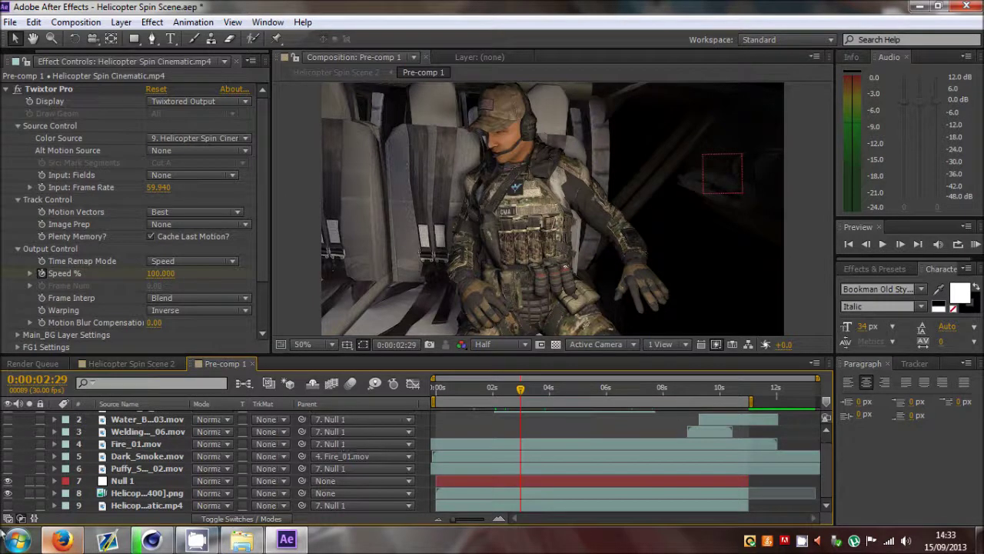
click(7, 480)
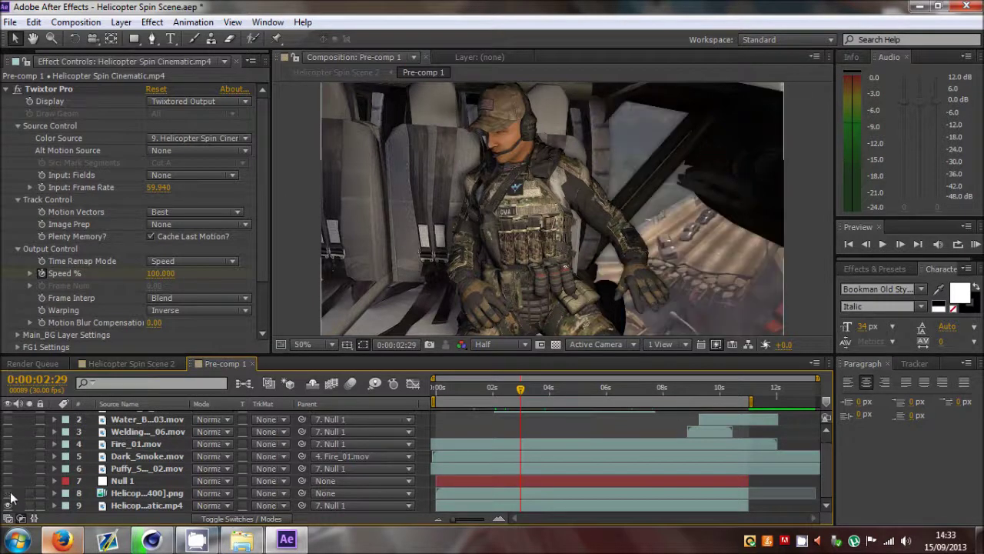
click(8, 493)
click(900, 244)
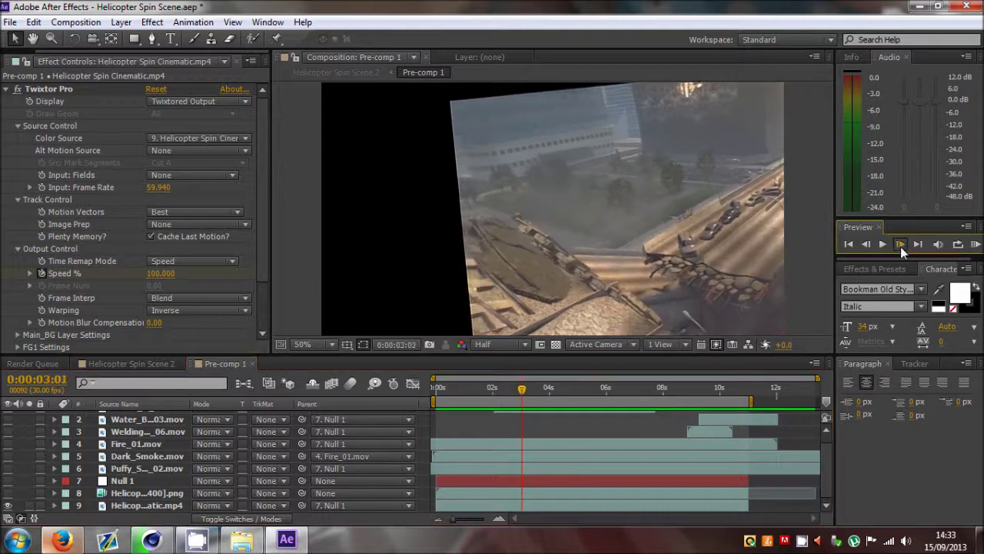
click(8, 493)
Step: From the first frame, reveal the city footage's Position keyframes and step forward three frames
click(466, 504)
click(435, 392)
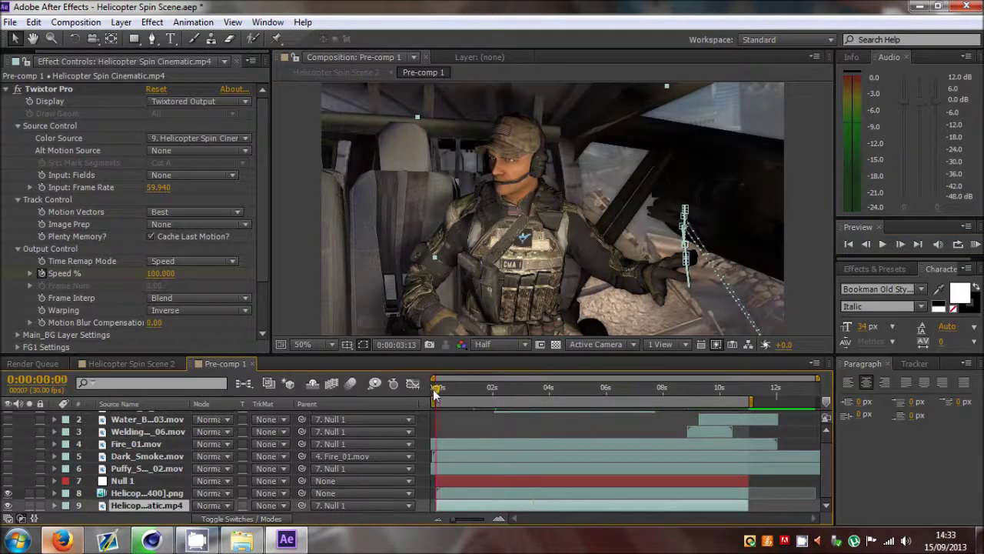
key(p)
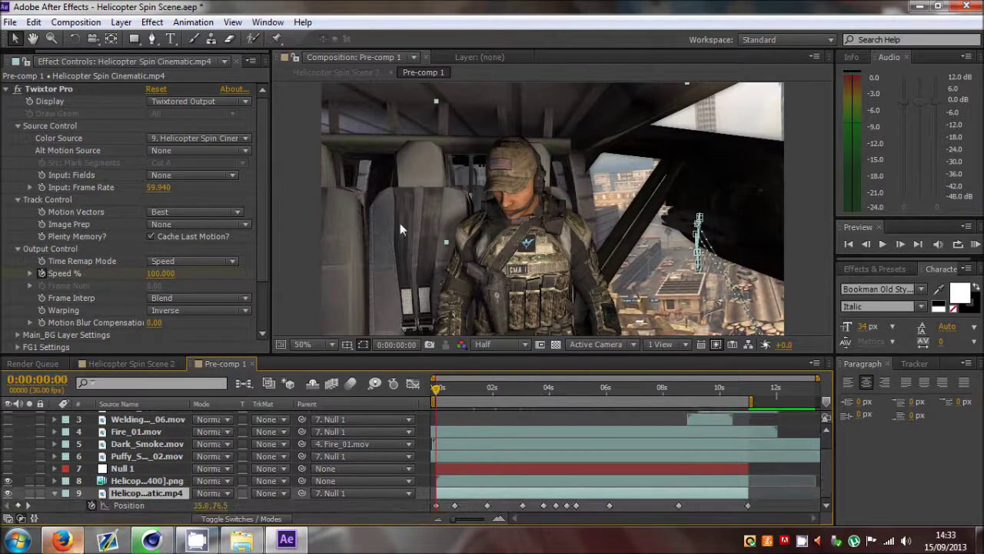
click(898, 243)
click(898, 243)
click(898, 243)
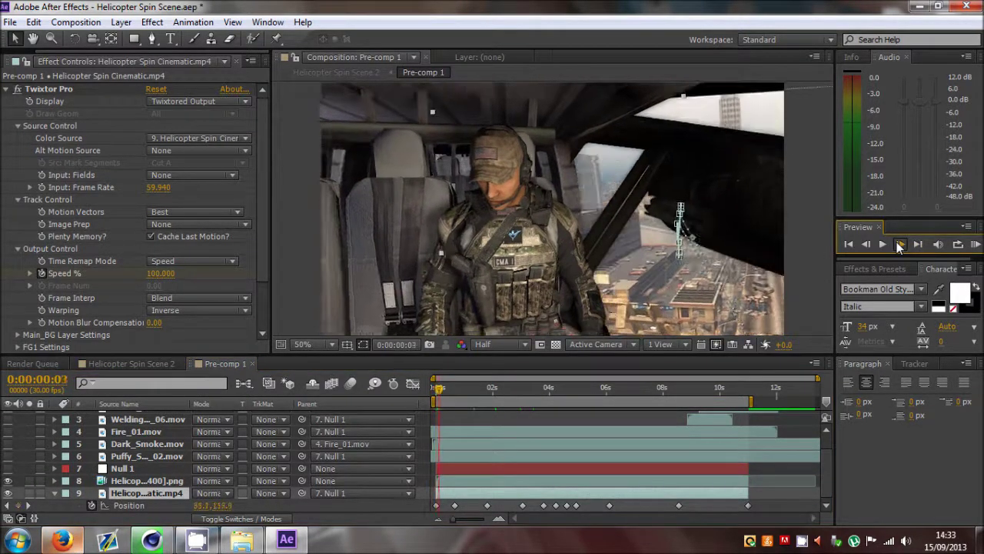
click(898, 243)
click(898, 243)
drag(760, 520, 451, 505)
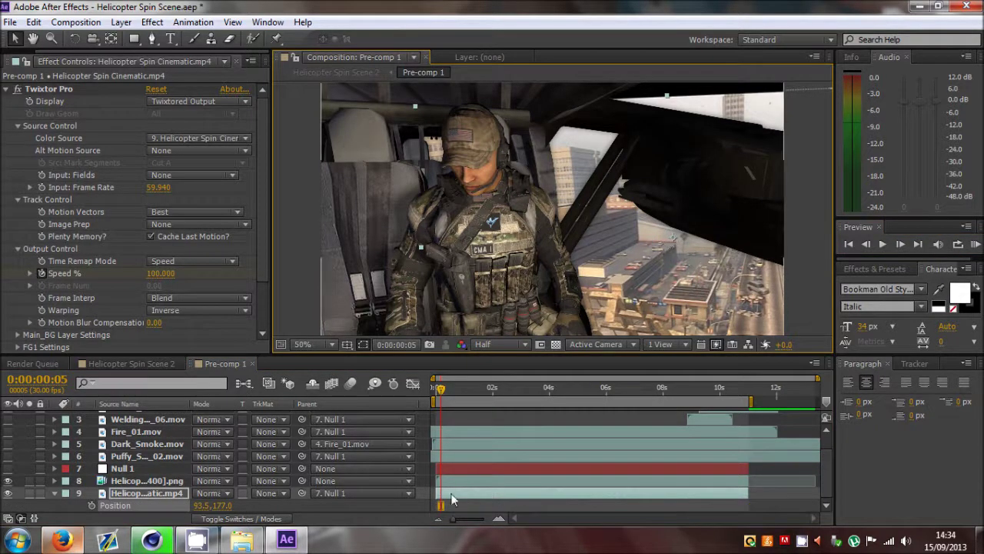
click(174, 492)
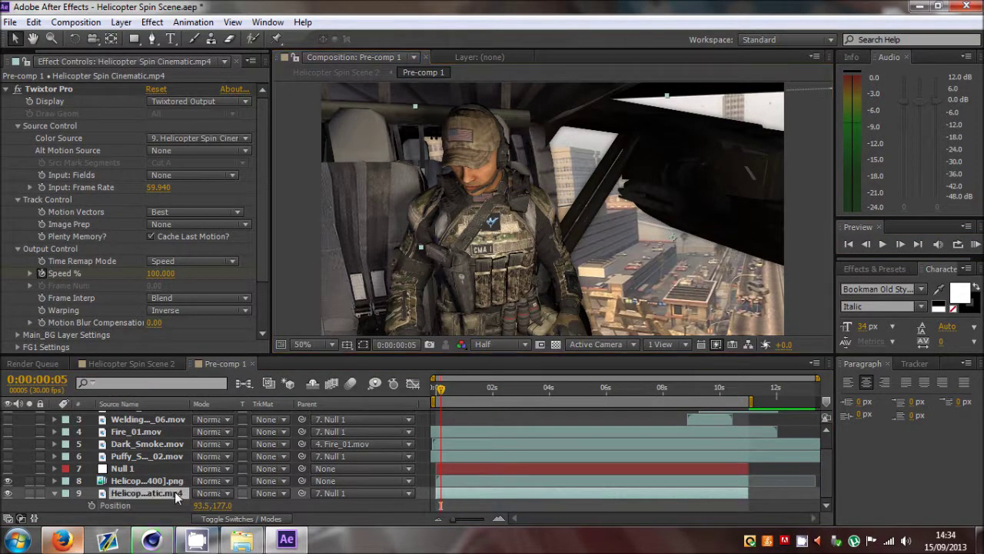
Step: Step the city footage forward six more frames, then deselect it
click(902, 244)
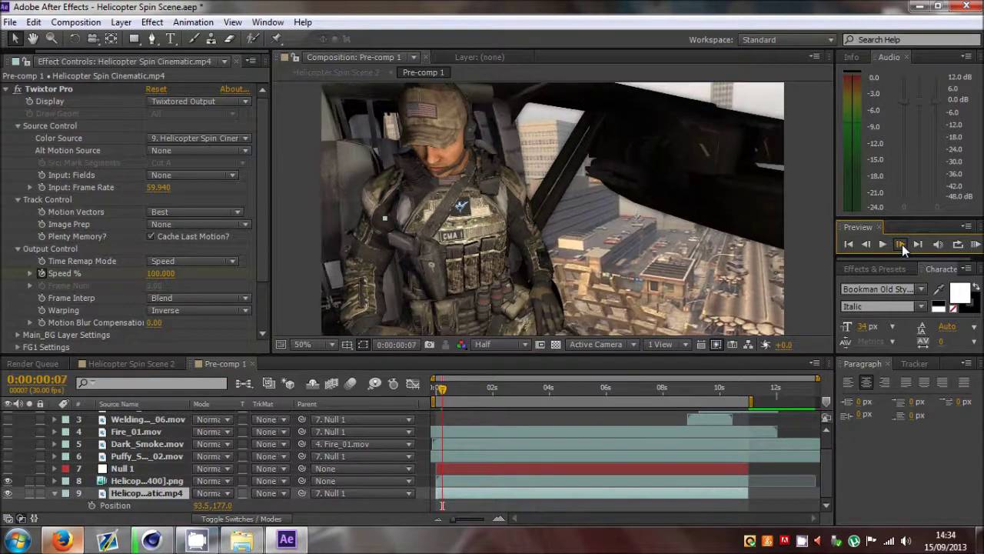
click(902, 245)
click(902, 244)
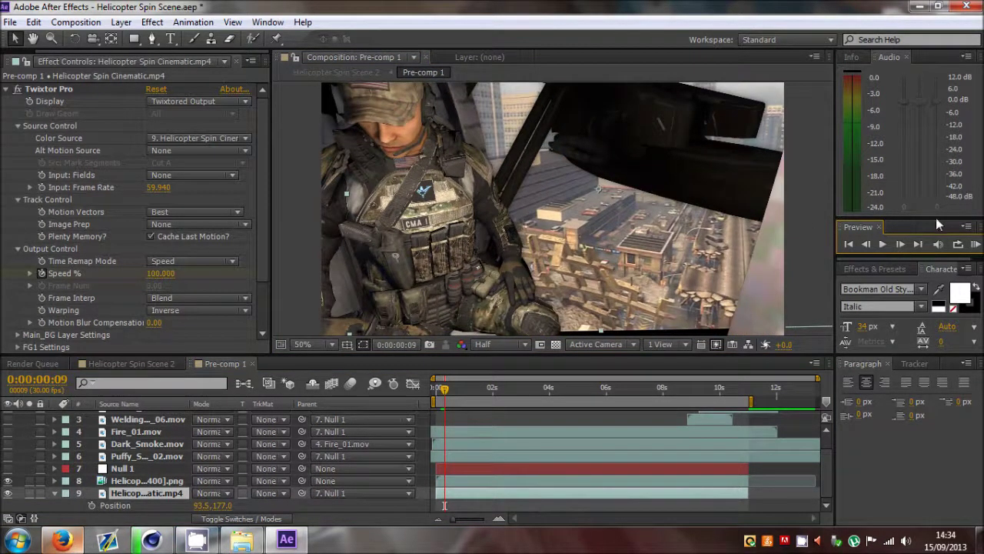
click(901, 246)
click(901, 245)
click(901, 245)
click(901, 245)
click(901, 246)
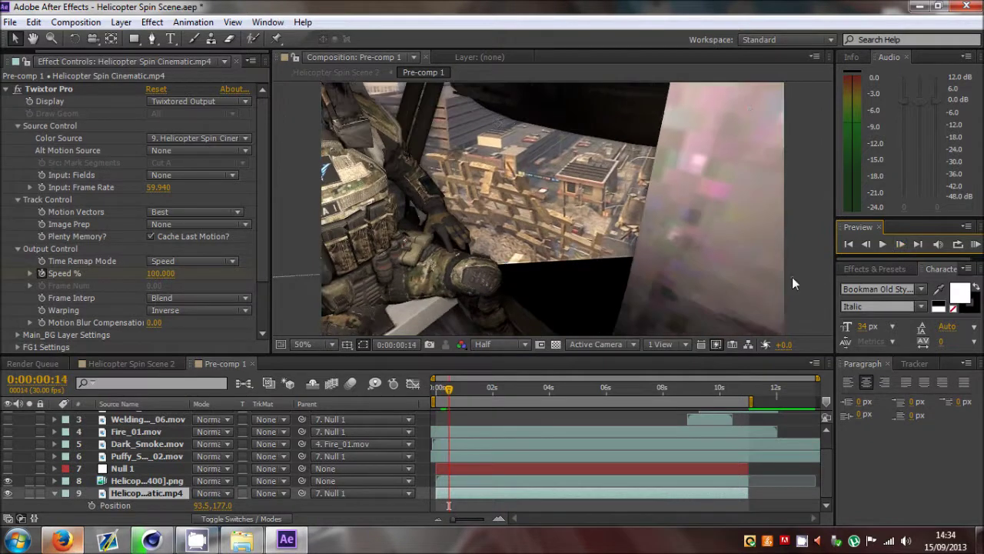
click(532, 265)
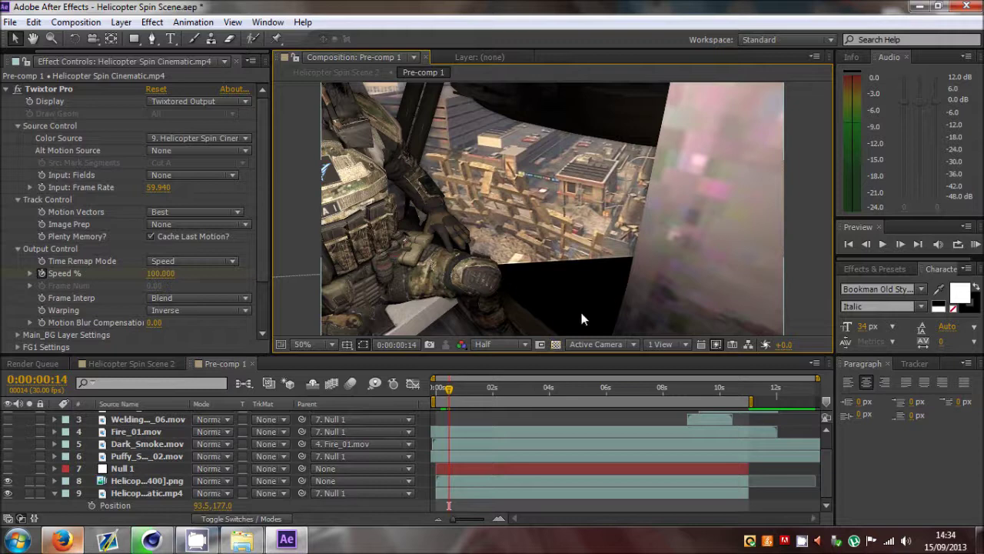
Step: Key a camera-shake Position by dragging the helicopter footage down, then partway back up
click(457, 493)
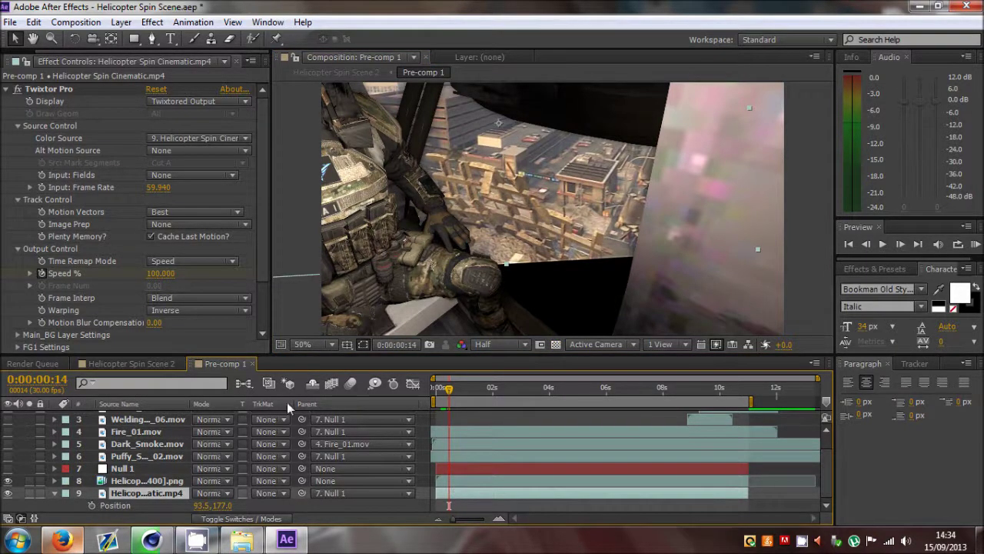
drag(676, 258, 677, 287)
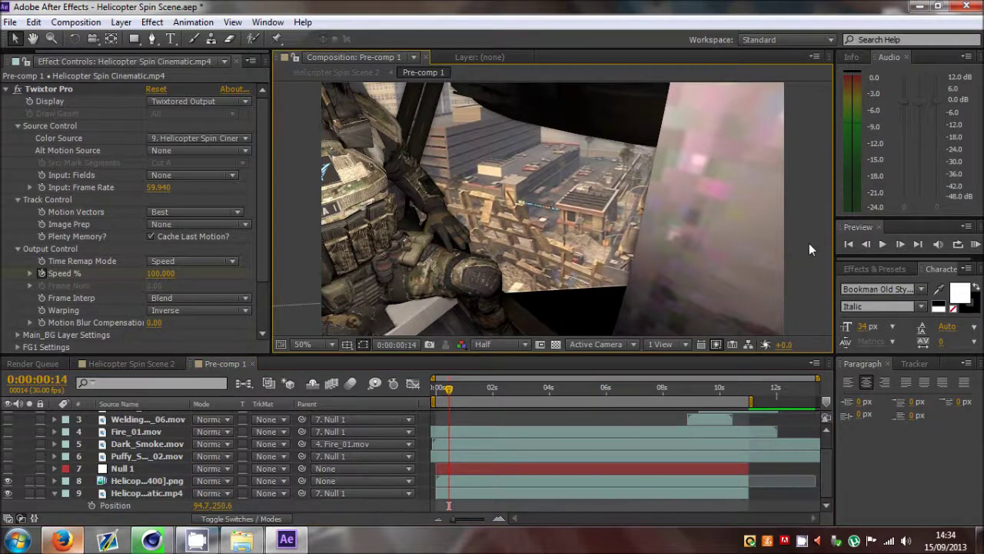
drag(809, 243, 797, 223)
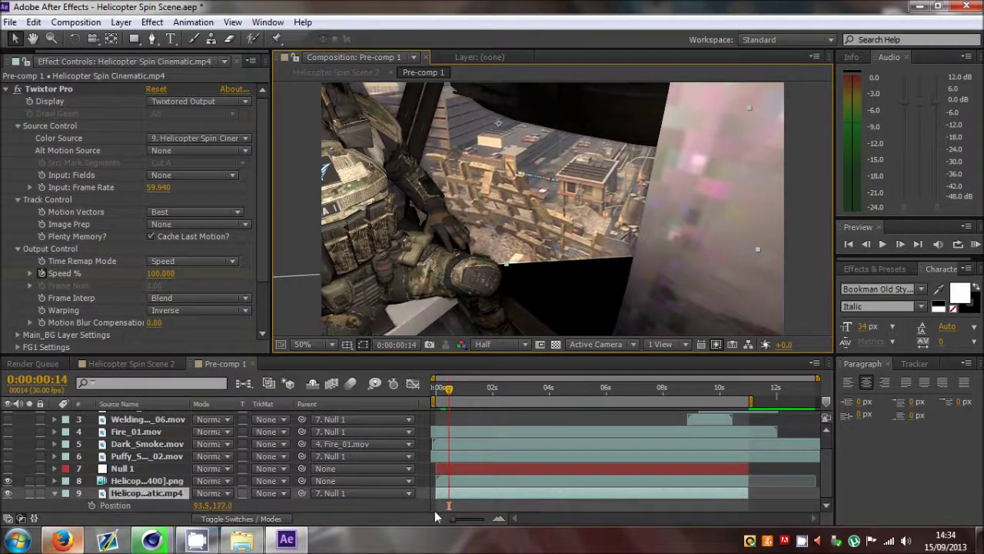
Step: Return to the composition start, jump to frame 19, and select the helicopter cinematic layer's motion path
click(441, 387)
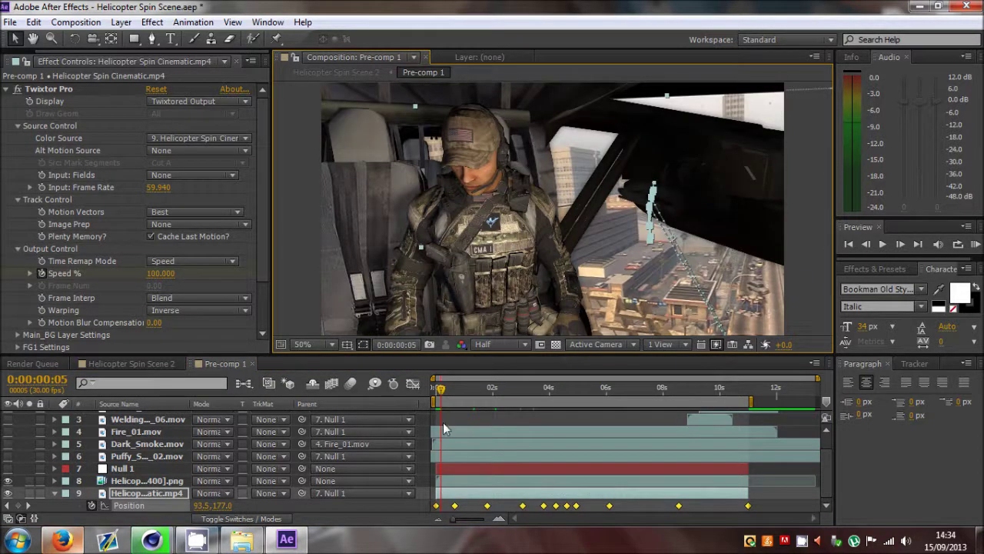
drag(441, 391, 435, 388)
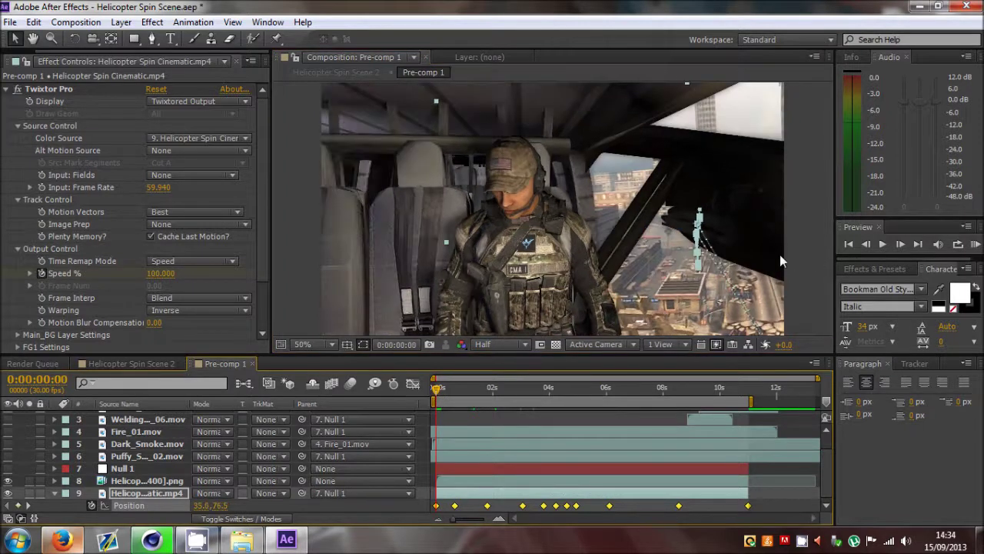
click(633, 238)
click(453, 387)
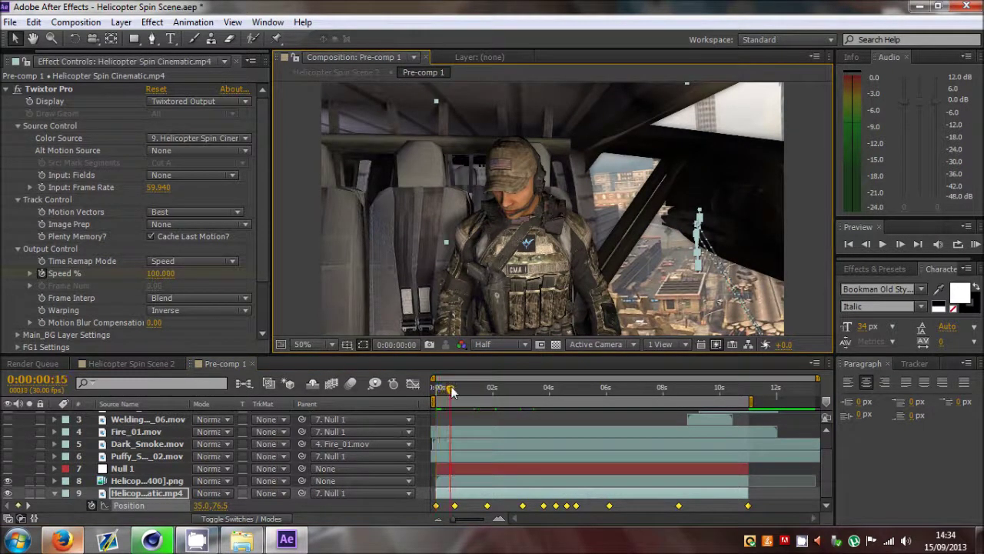
click(769, 506)
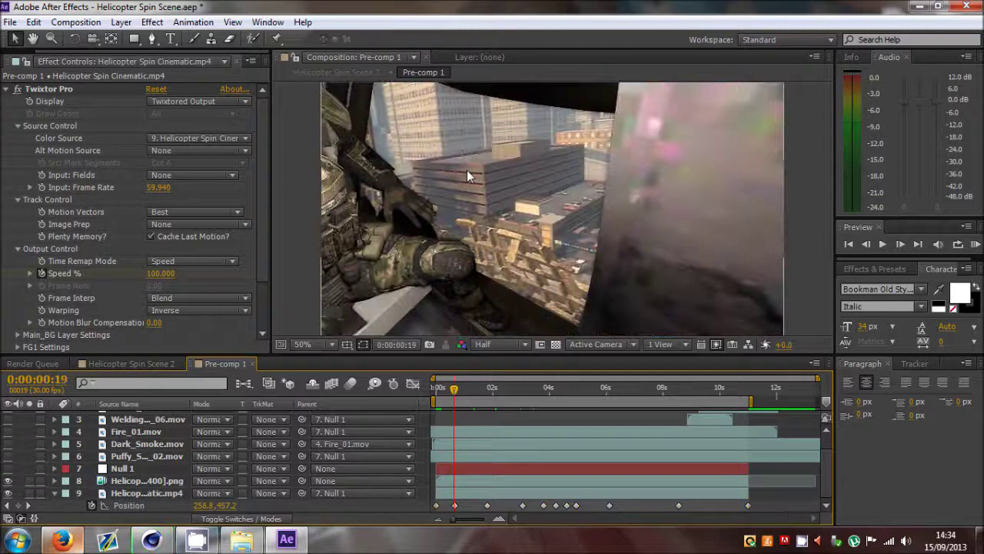
click(528, 206)
click(546, 493)
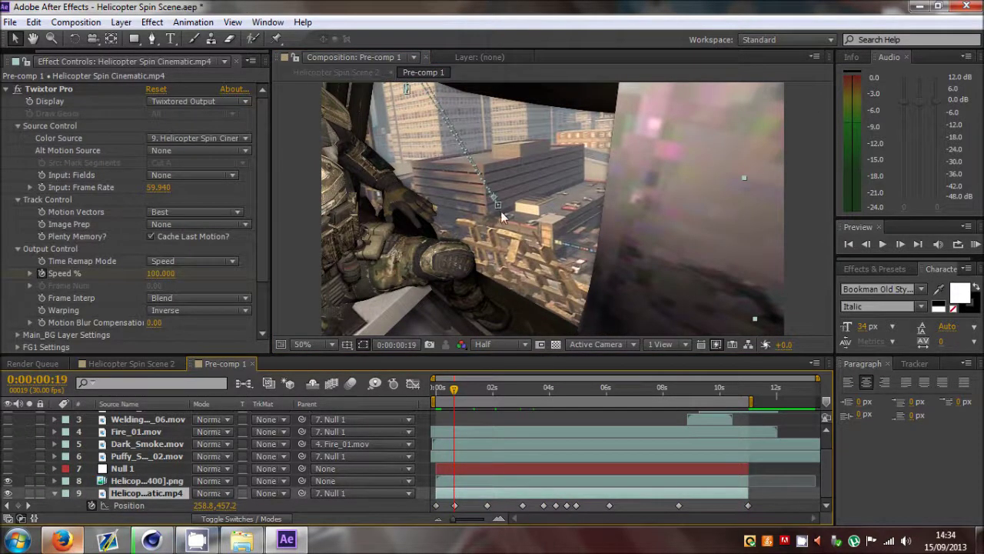
Step: Step through the shake frame by frame, then move the time indicator onto the next Position keyframe
double_click(899, 244)
double_click(899, 243)
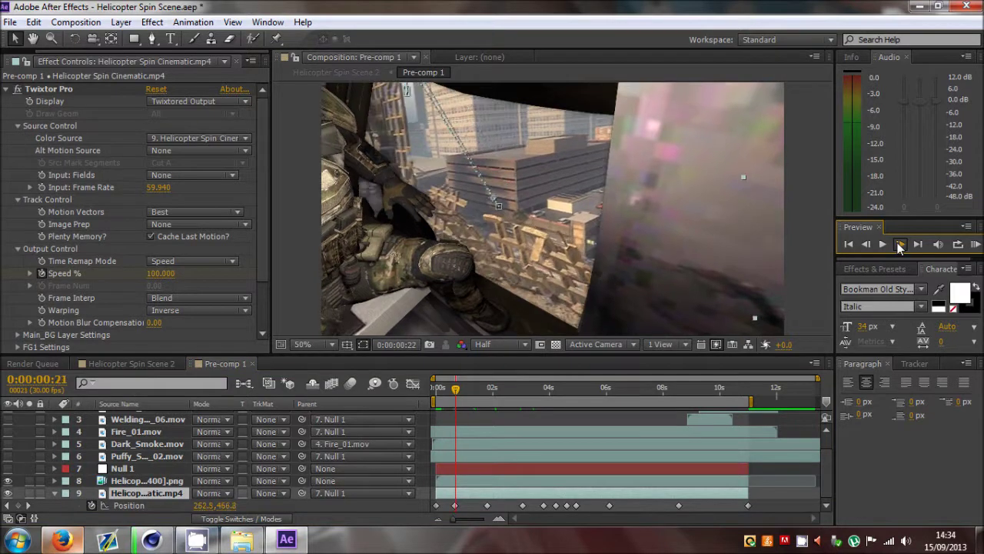
double_click(900, 244)
double_click(900, 244)
double_click(899, 244)
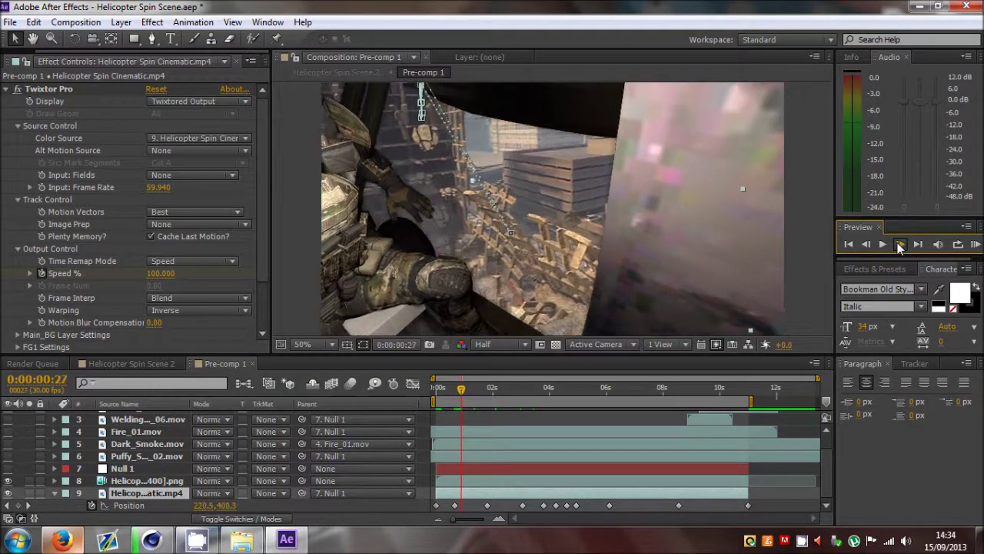
click(900, 244)
double_click(900, 244)
click(899, 244)
double_click(900, 243)
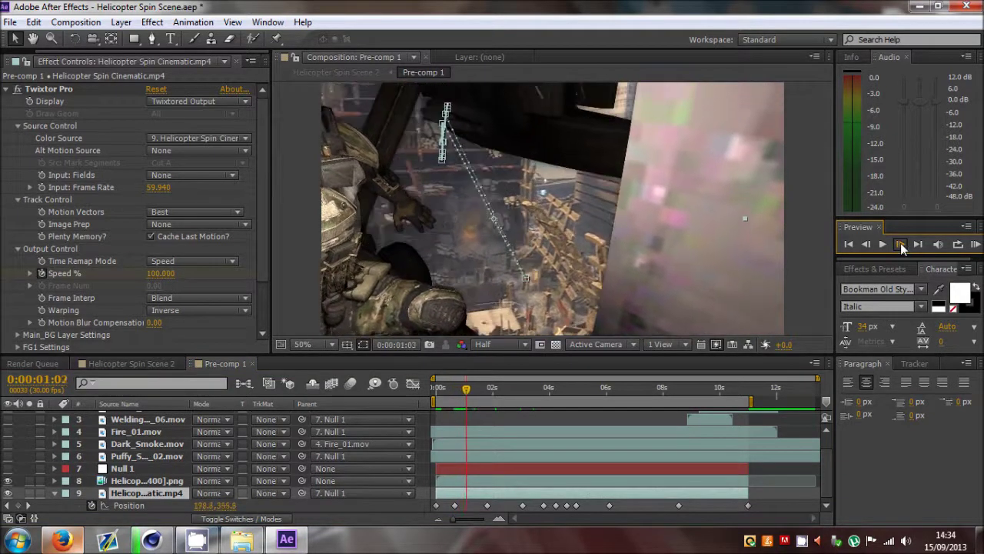
click(900, 243)
double_click(901, 243)
click(900, 243)
click(825, 200)
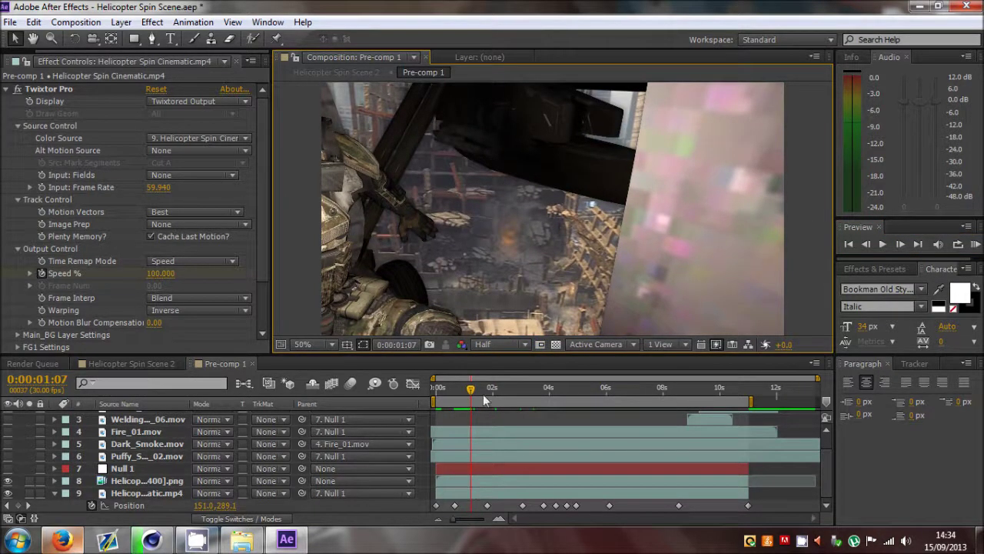
drag(471, 389, 599, 390)
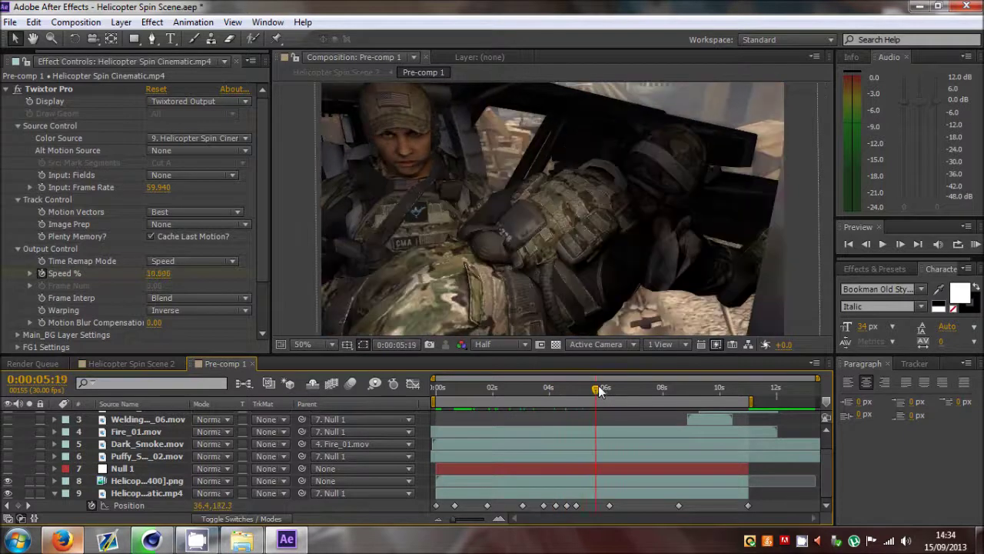
Step: In Helicopter Spin Scene 2, inspect Pre-comp 1's Slider Control effect while nudging the time forward
click(145, 481)
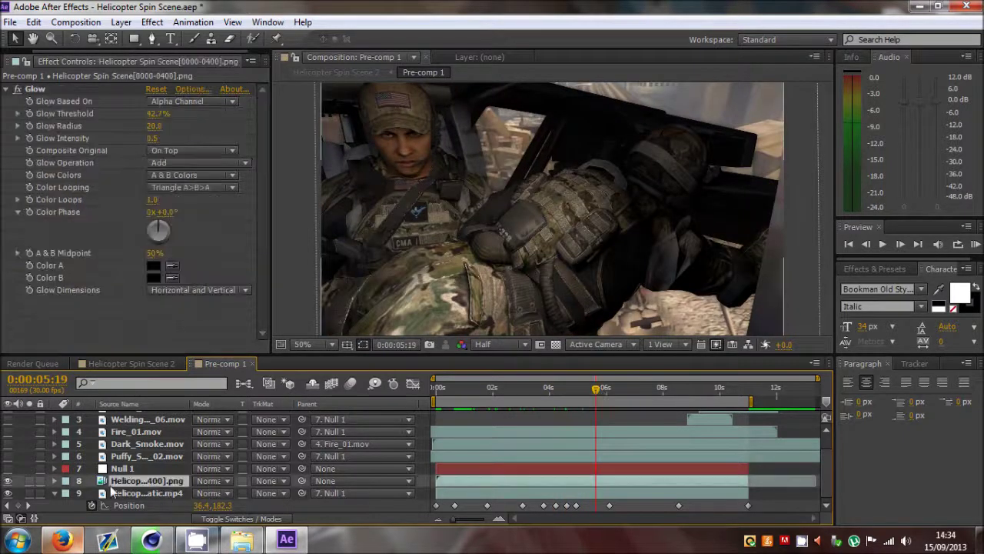
click(137, 364)
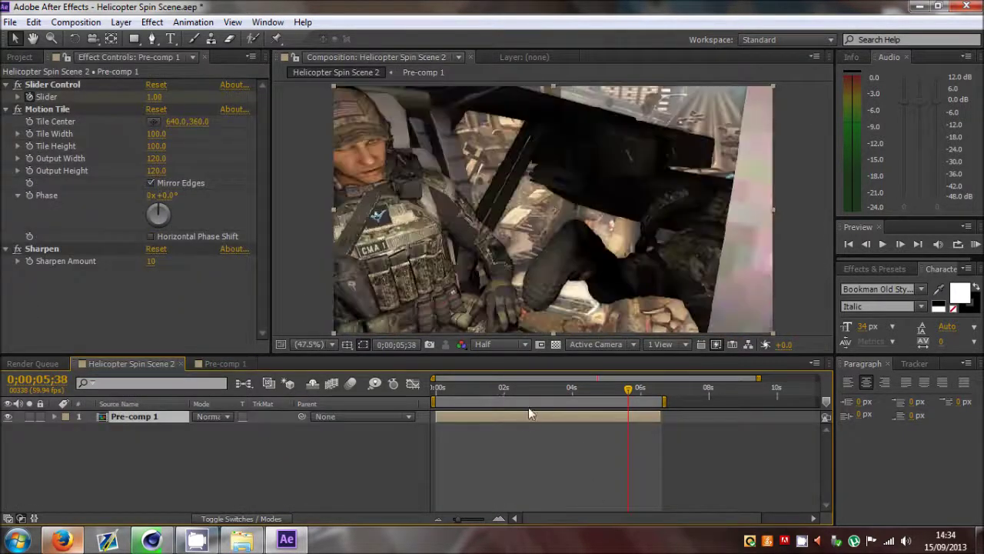
click(53, 85)
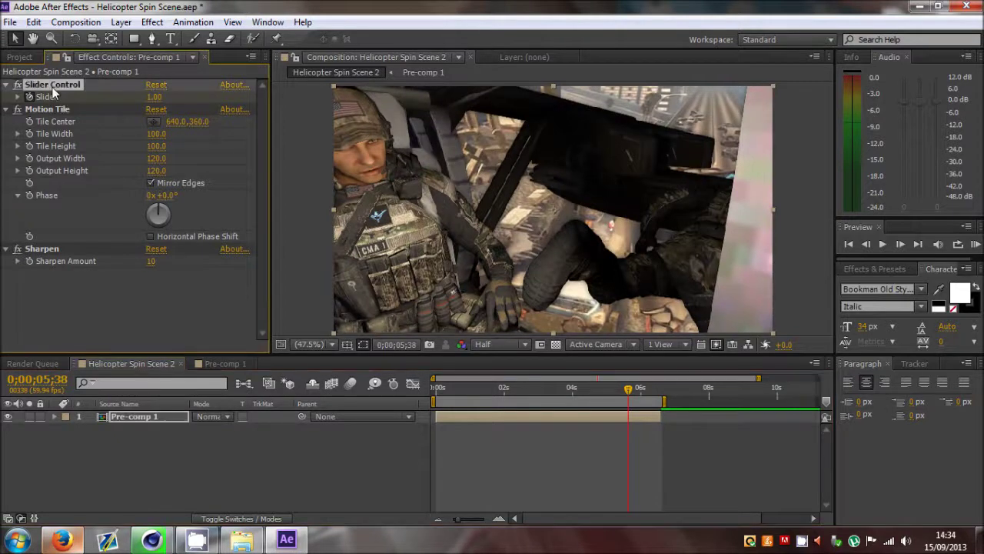
click(463, 390)
drag(464, 394, 468, 394)
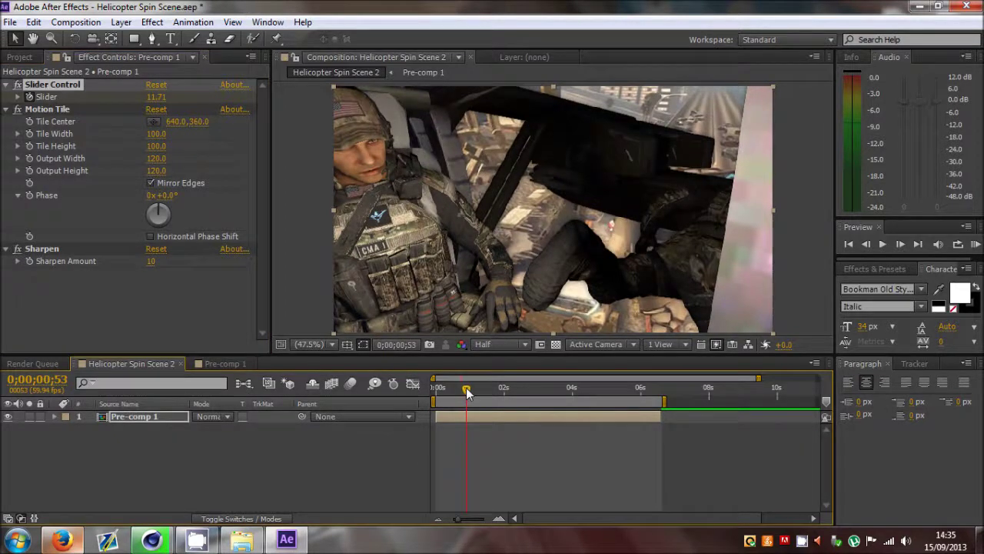
click(788, 247)
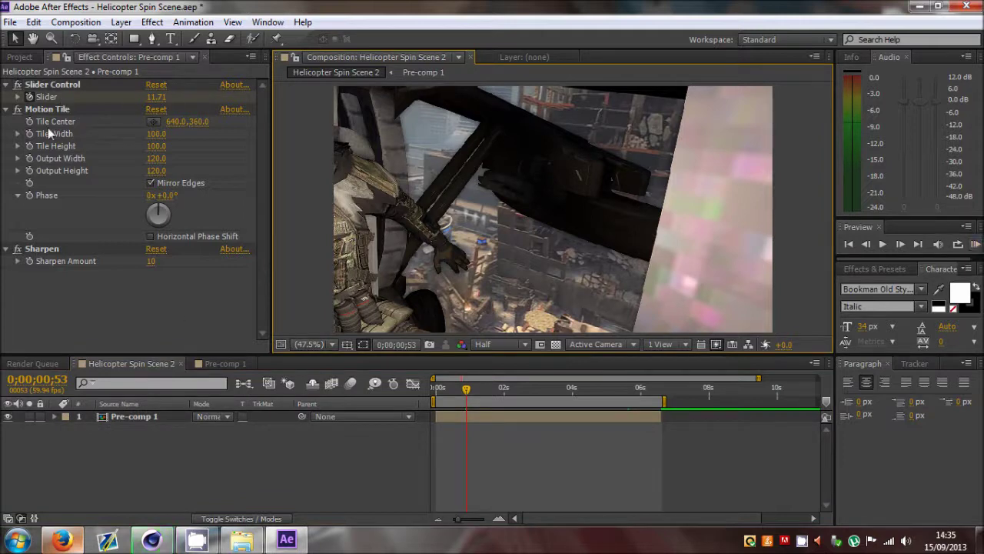
Step: Inspect Motion Tile over four frames, and try reordering it above Slider Control
click(48, 109)
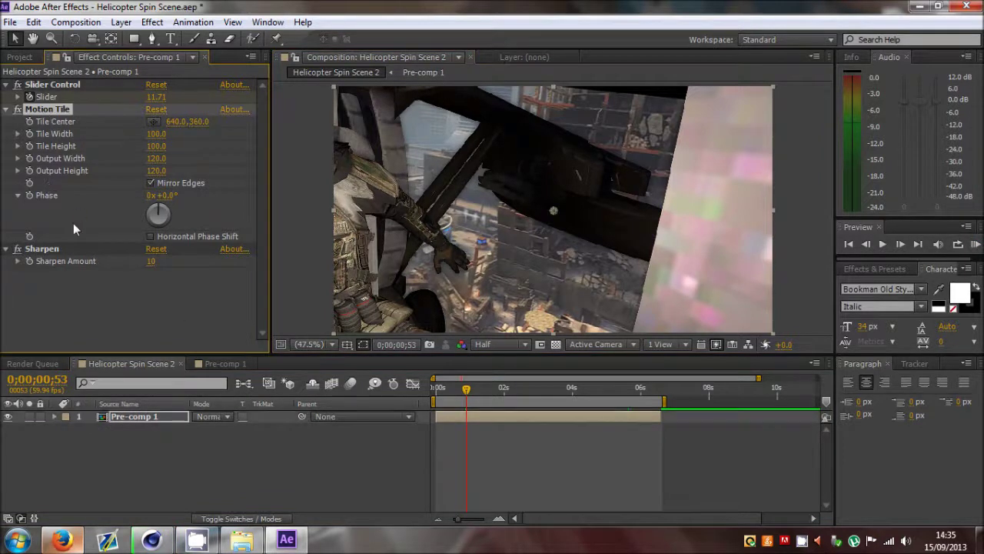
click(896, 243)
click(896, 243)
click(896, 243)
click(896, 243)
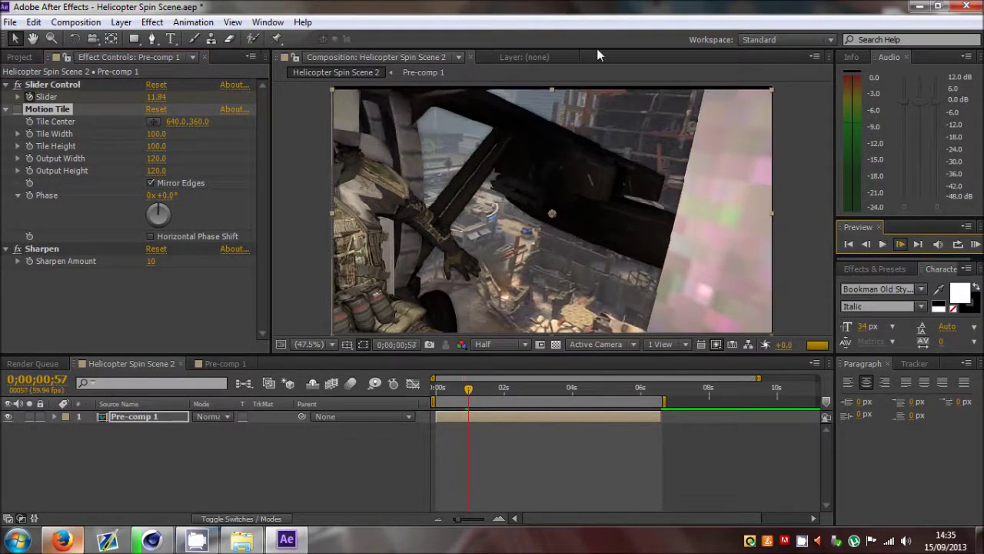
key(Page_Down)
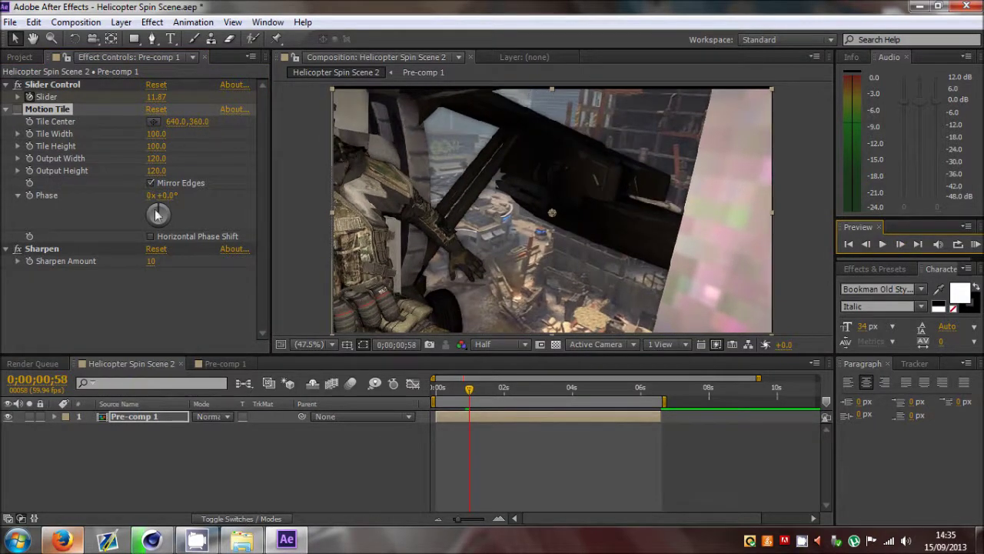
click(101, 310)
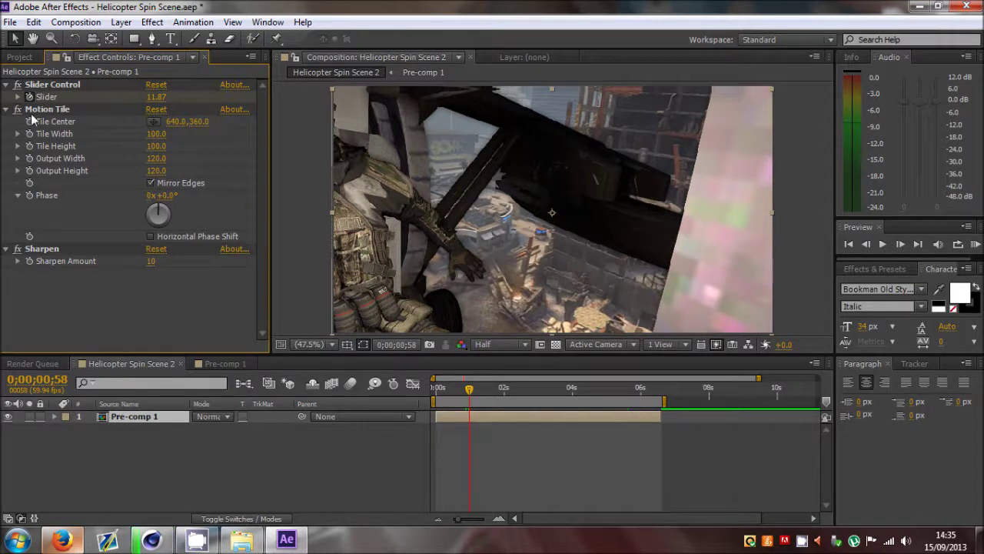
drag(33, 115, 46, 238)
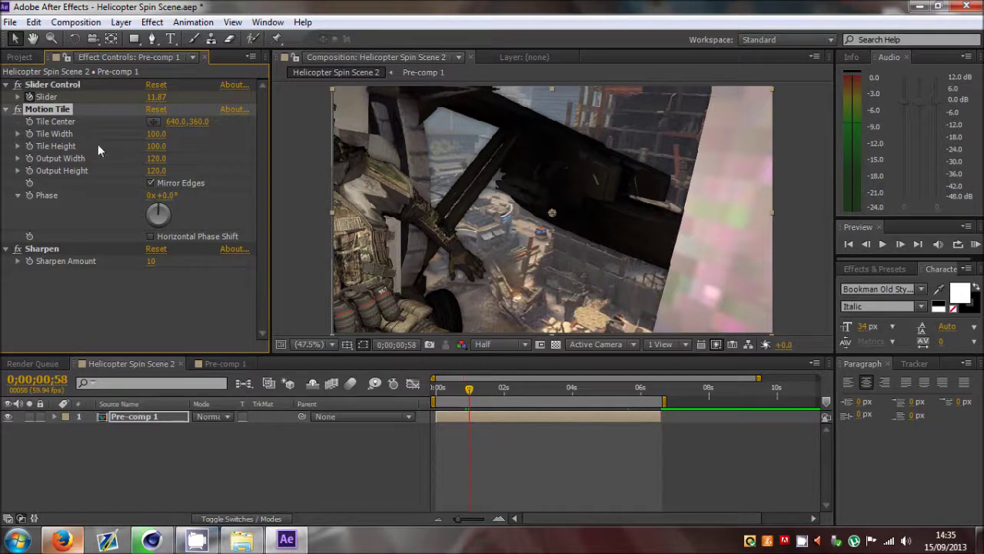
click(98, 300)
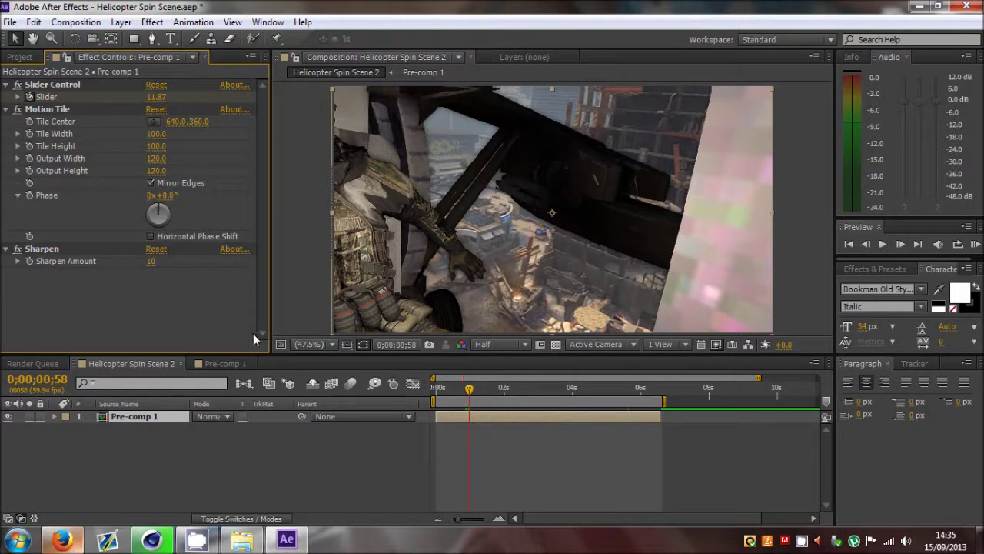
Step: Scrub Helicopter Spin Scene 2 from about two seconds to just past six, then open Pre-comp 1
click(821, 243)
click(478, 393)
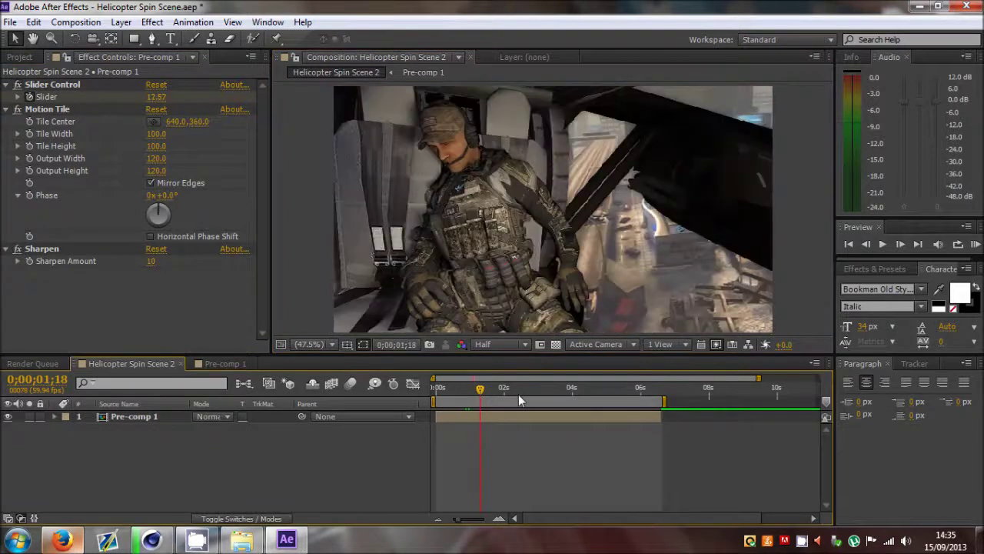
click(506, 392)
drag(510, 394, 611, 393)
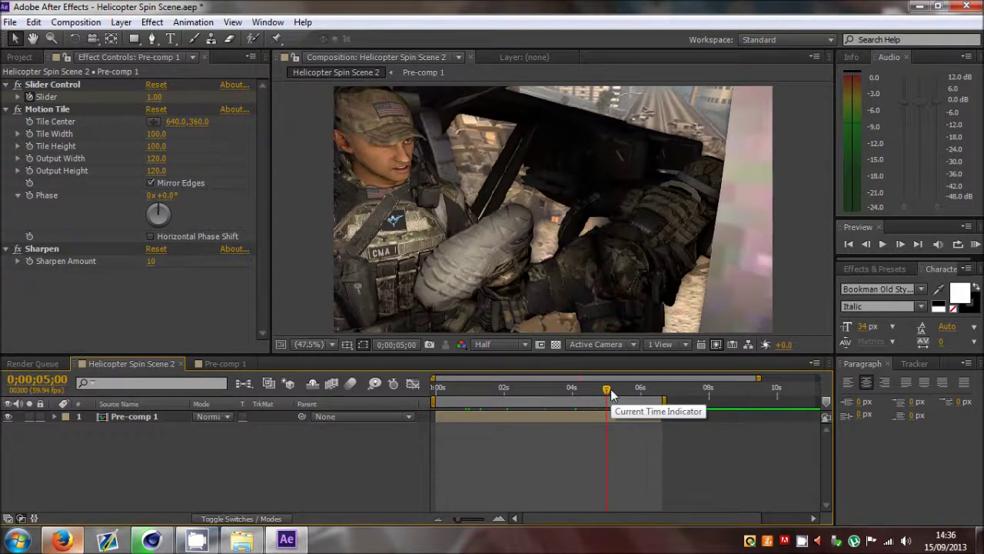
drag(616, 395, 636, 392)
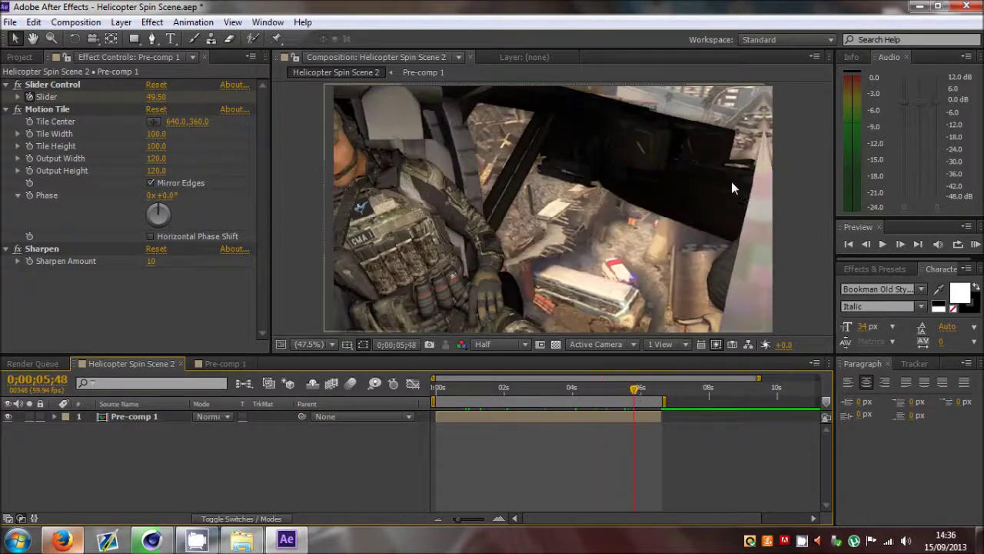
drag(637, 392, 642, 390)
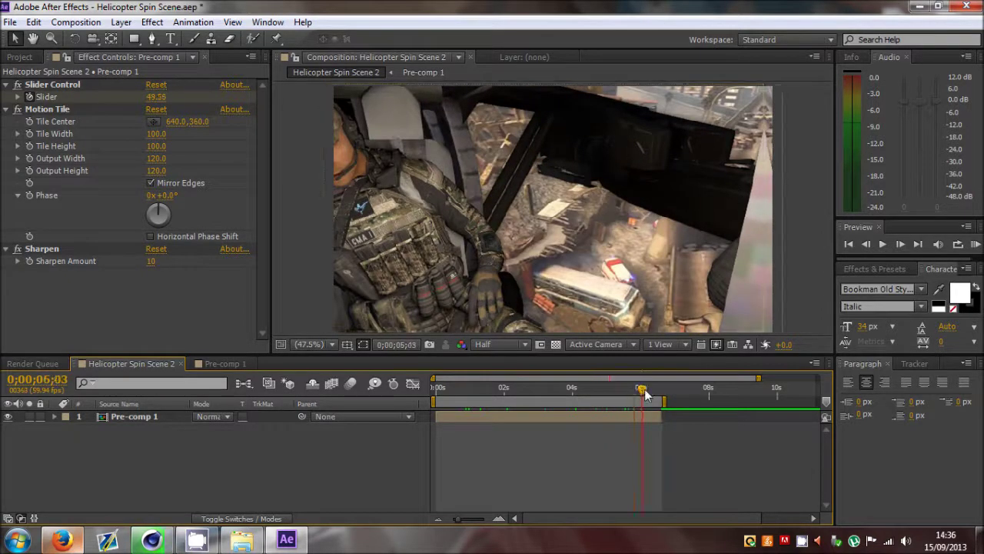
double_click(128, 416)
Step: Select Null 1, then select Puffy_Smoke_02 and toggle its visibility off and back on
click(49, 469)
scroll(49, 469, up, 2)
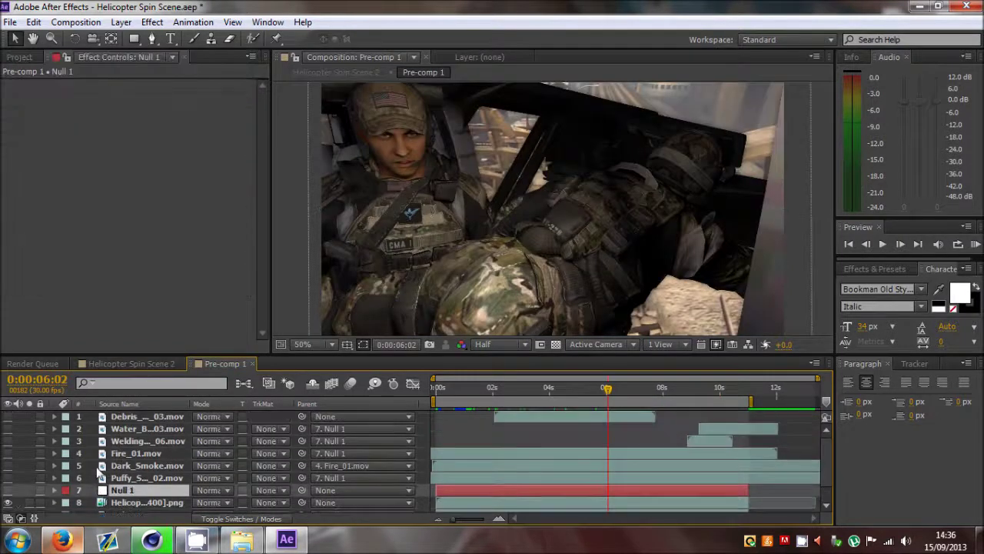
click(127, 478)
click(5, 481)
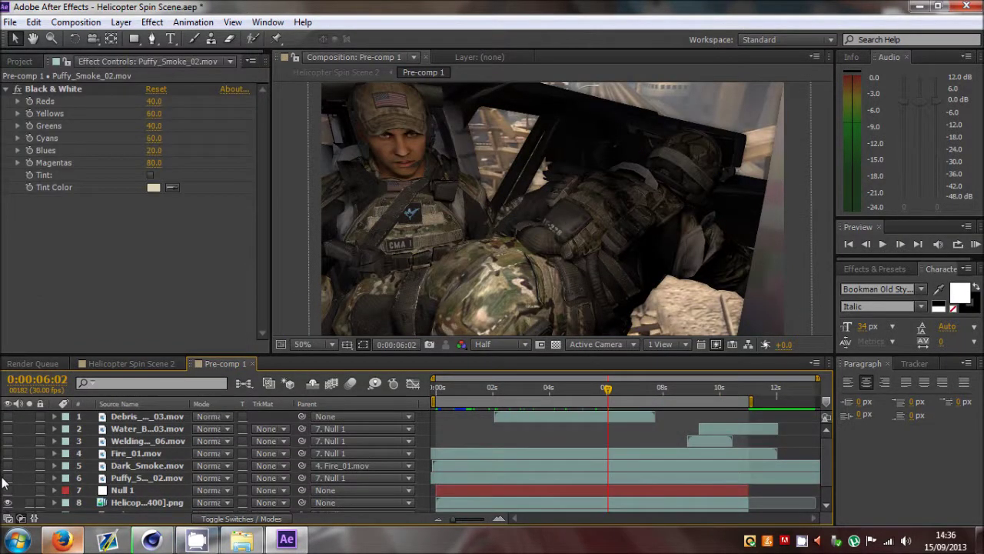
click(7, 478)
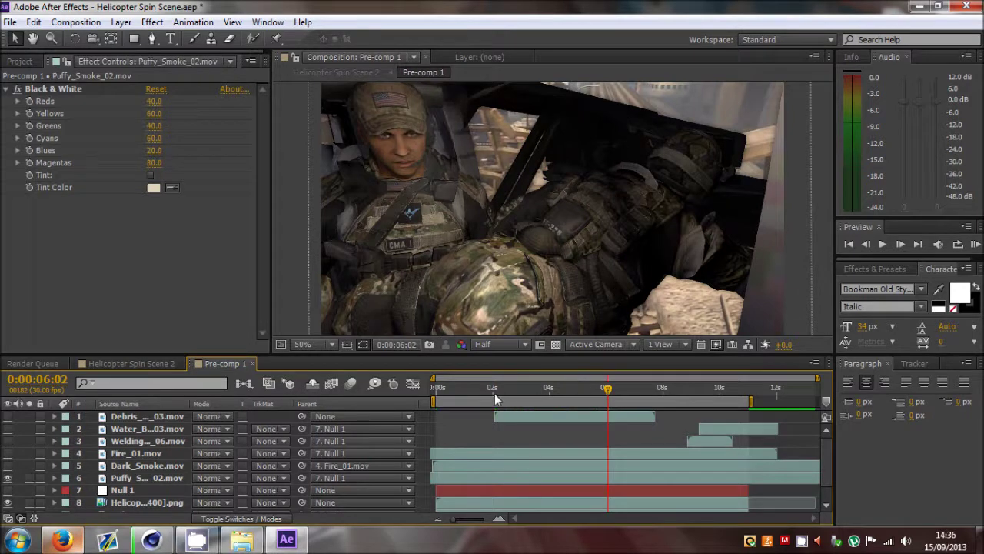
Step: Jump to 0:00:06:17, select Puffy_Smoke_02, and step forward two frames to 0:00:06:19
drag(495, 393, 573, 392)
click(622, 389)
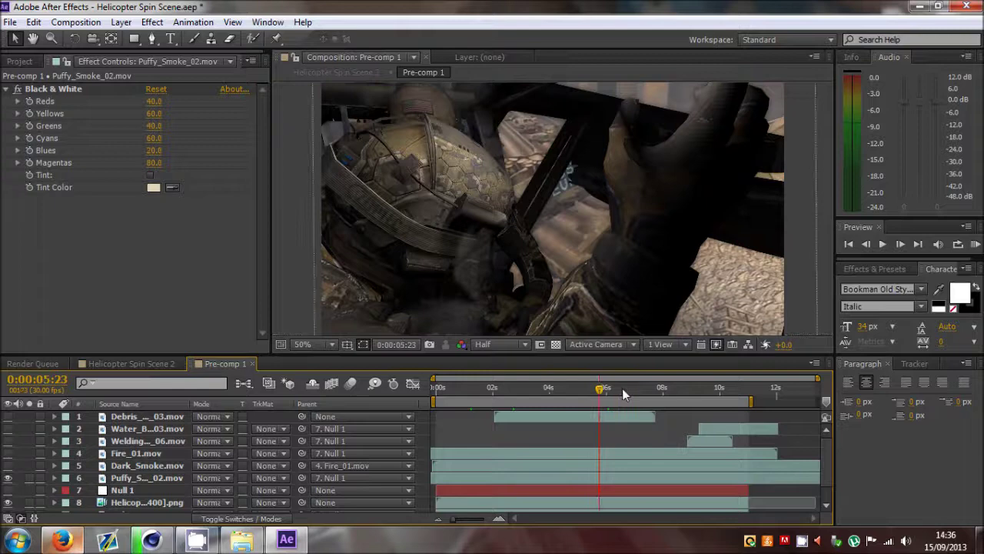
click(289, 490)
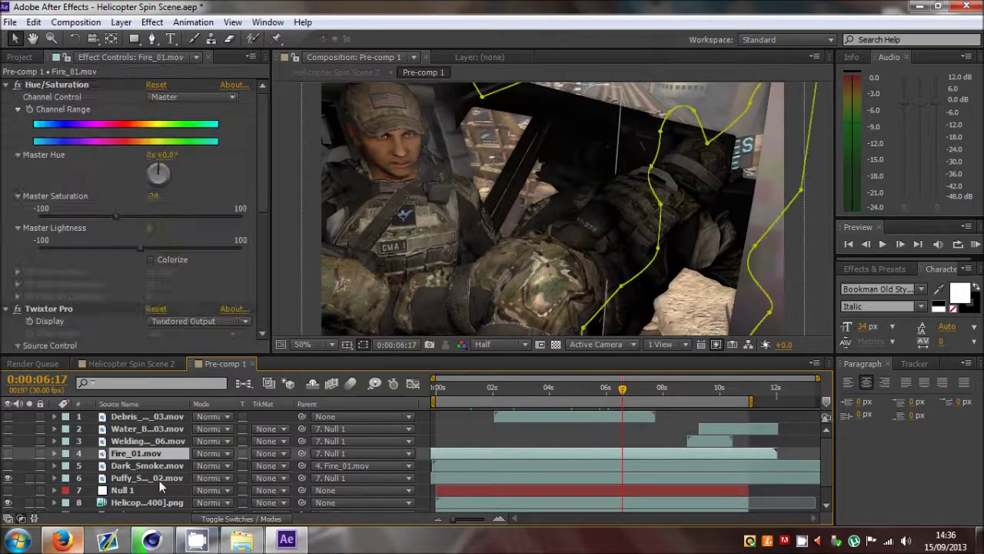
click(159, 477)
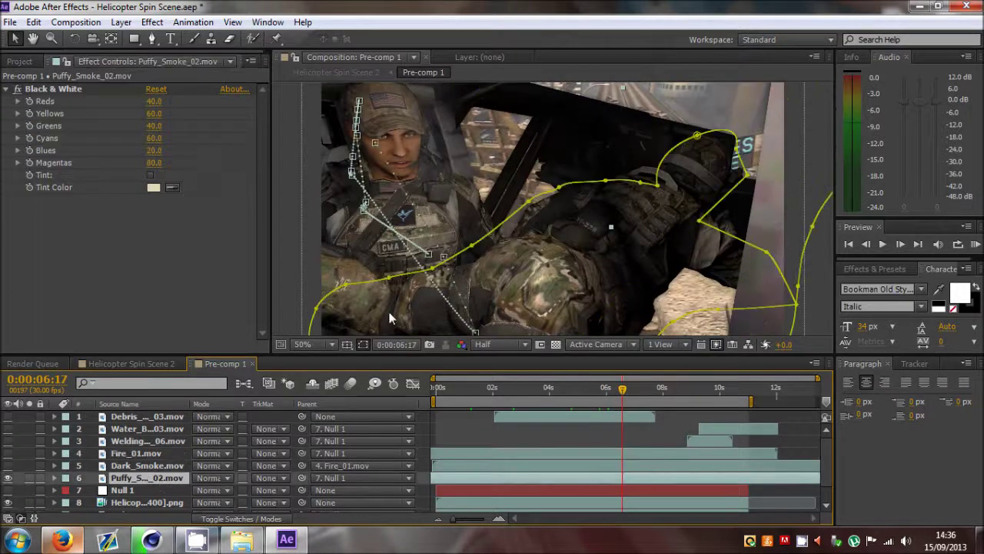
click(901, 244)
click(901, 245)
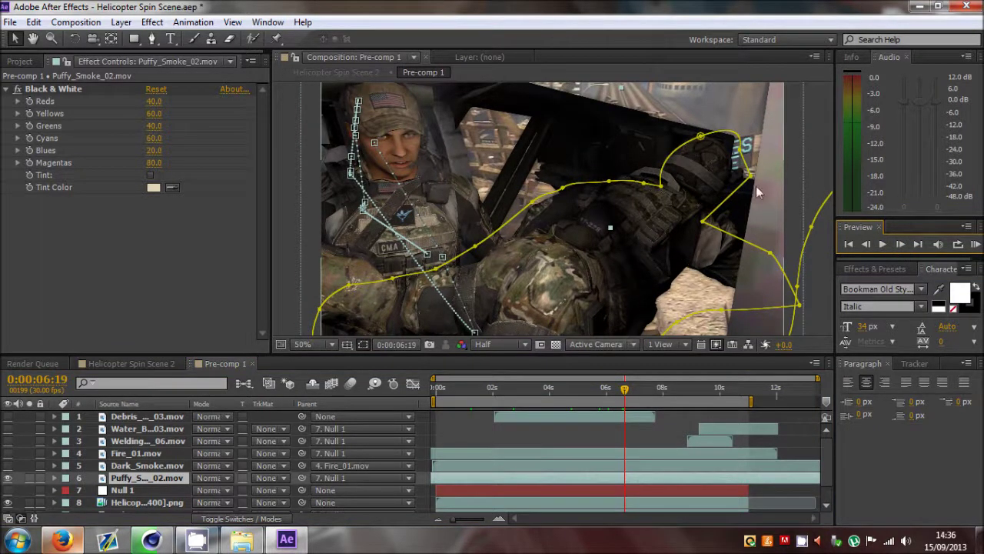
Step: Check Puffy_Smoke_02's mask path, enable Dark_Smoke alongside it, and step through the smoke
key(m)
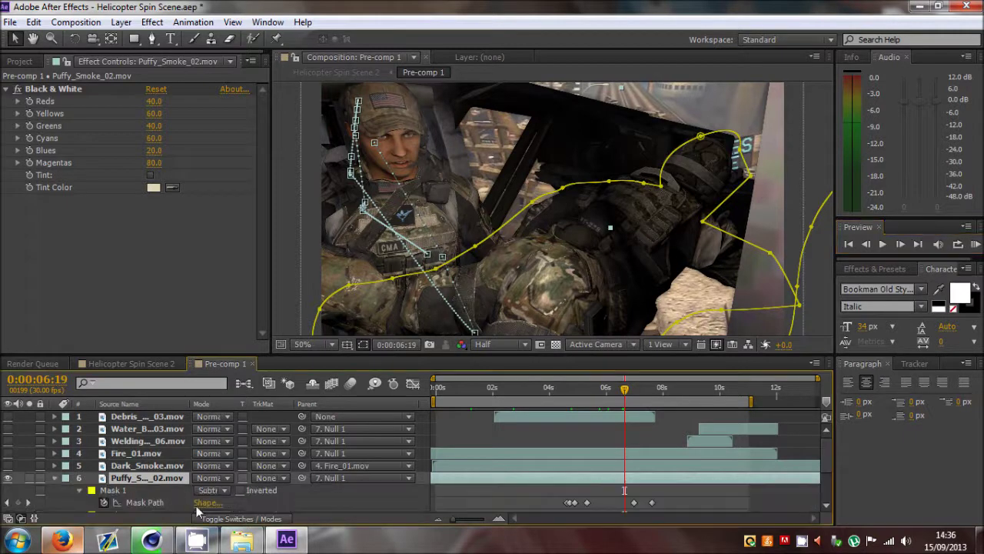
key(m)
click(661, 197)
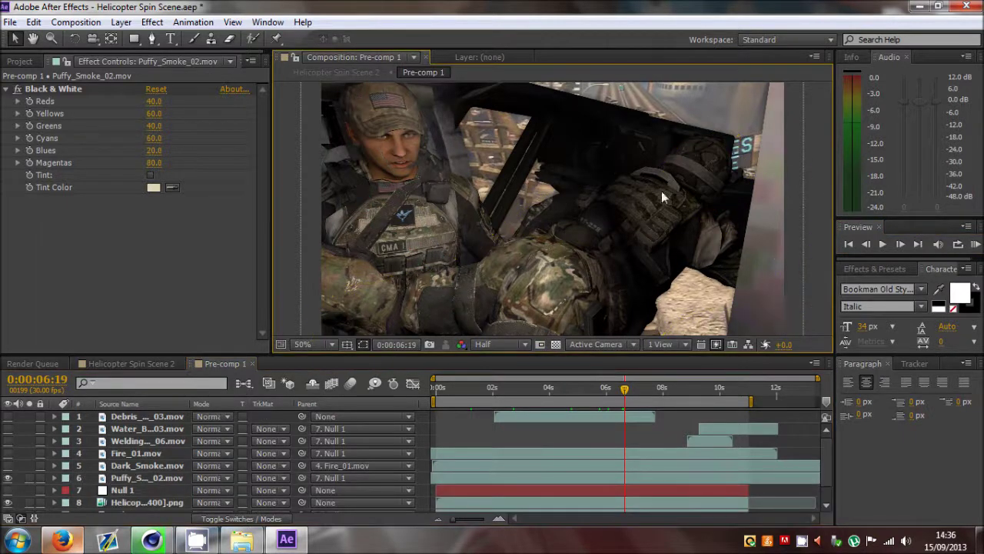
click(8, 477)
click(8, 465)
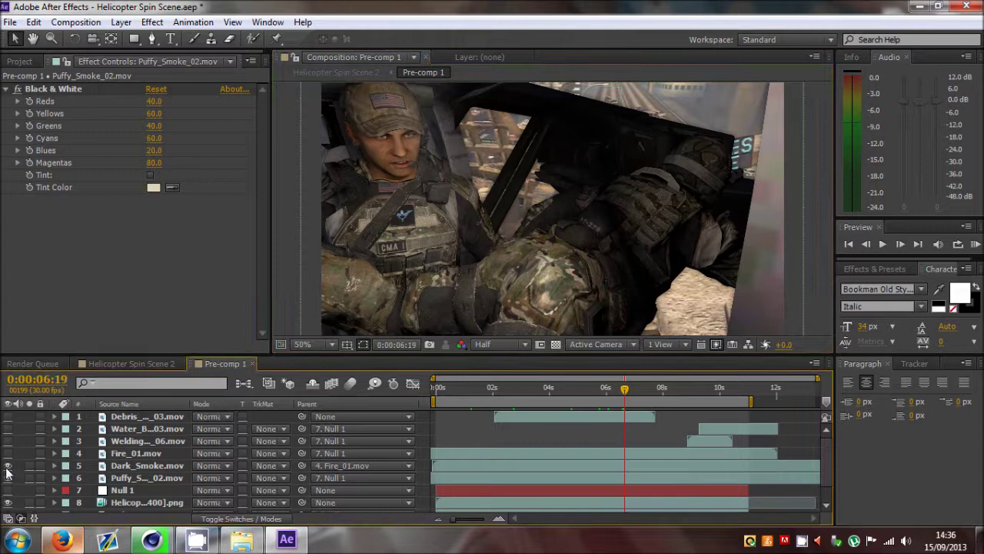
click(7, 476)
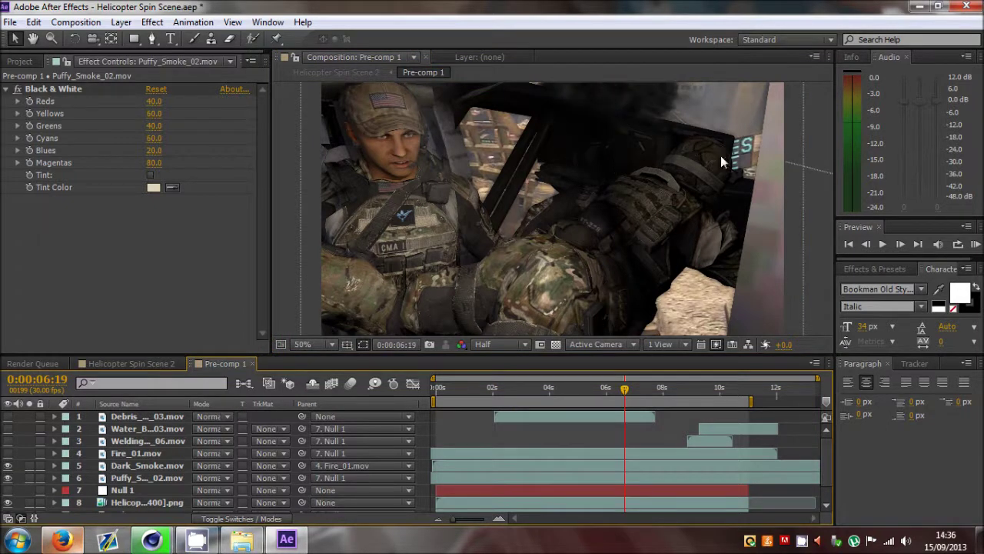
click(900, 242)
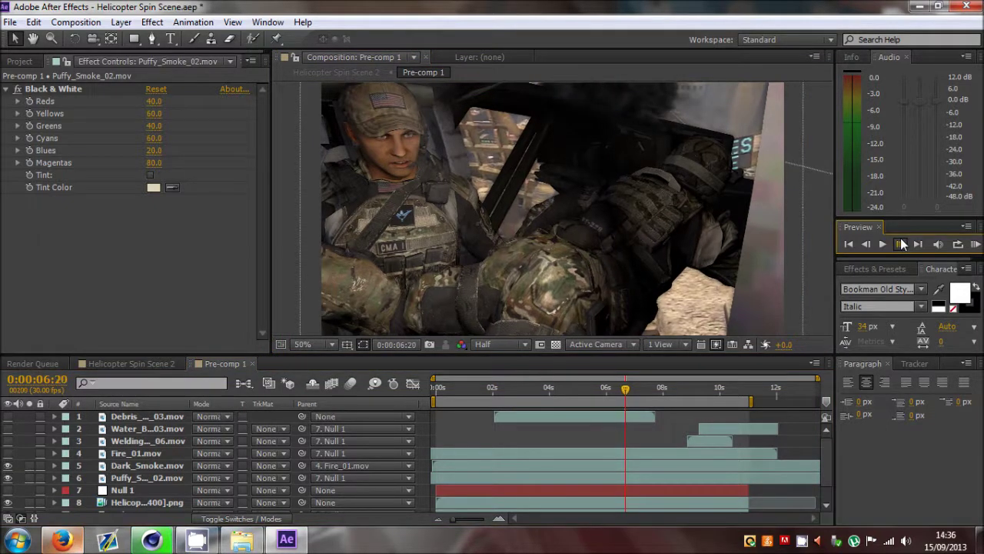
click(900, 241)
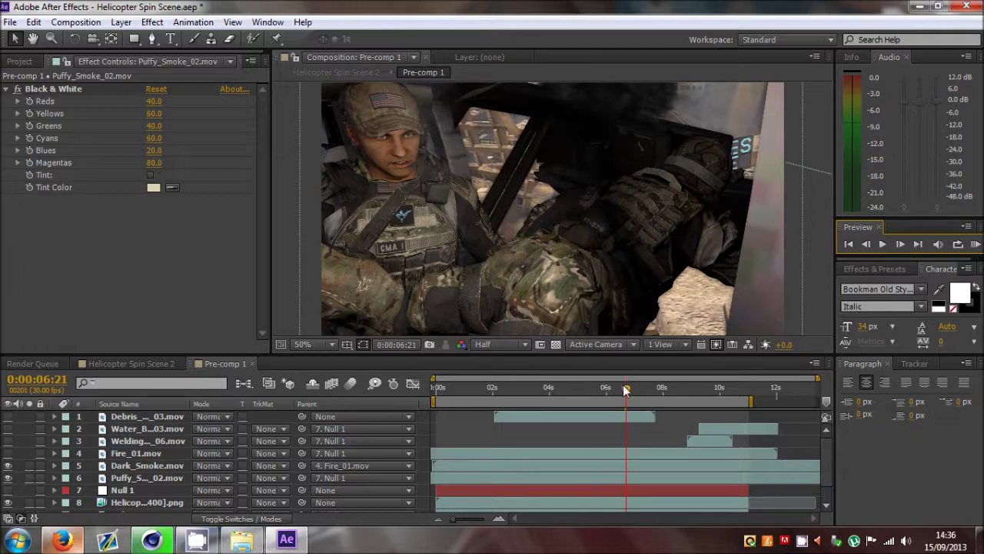
mouse_move(625, 390)
mouse_down()
mouse_move(584, 391)
mouse_move(638, 391)
mouse_up()
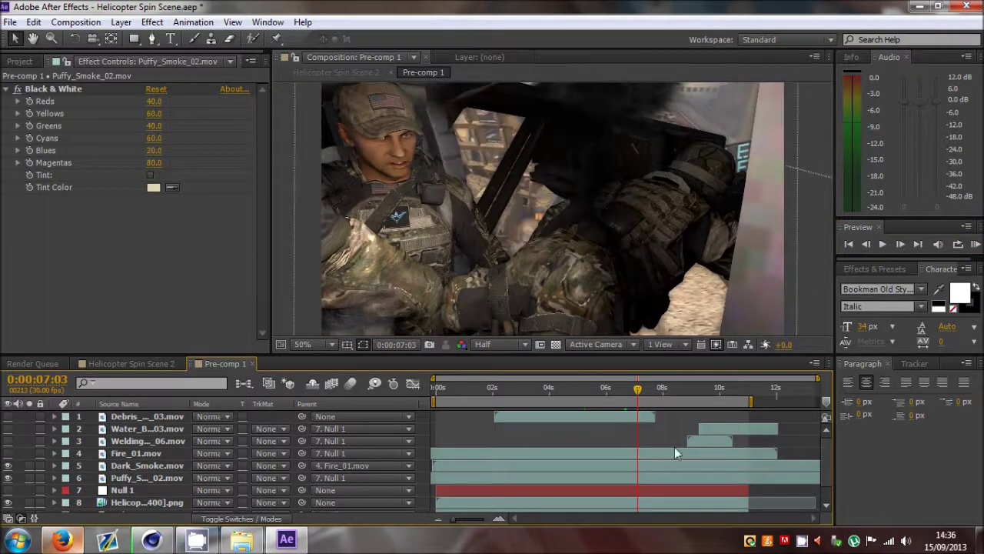
Step: At 0:00:08:10, select Dark_Smoke and Fire_01, then multi-select Water_Blast_03 through Puffy_Smoke_02
click(673, 389)
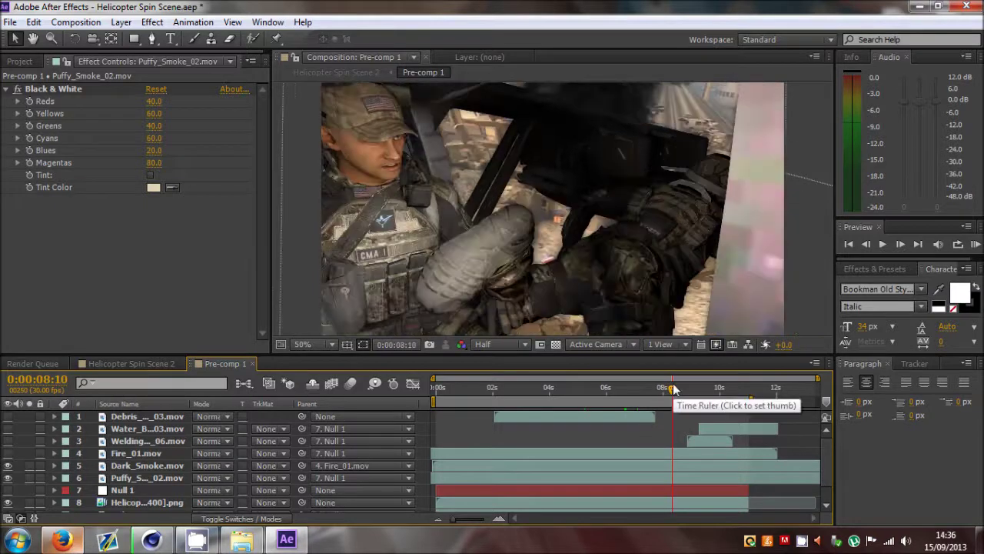
click(105, 469)
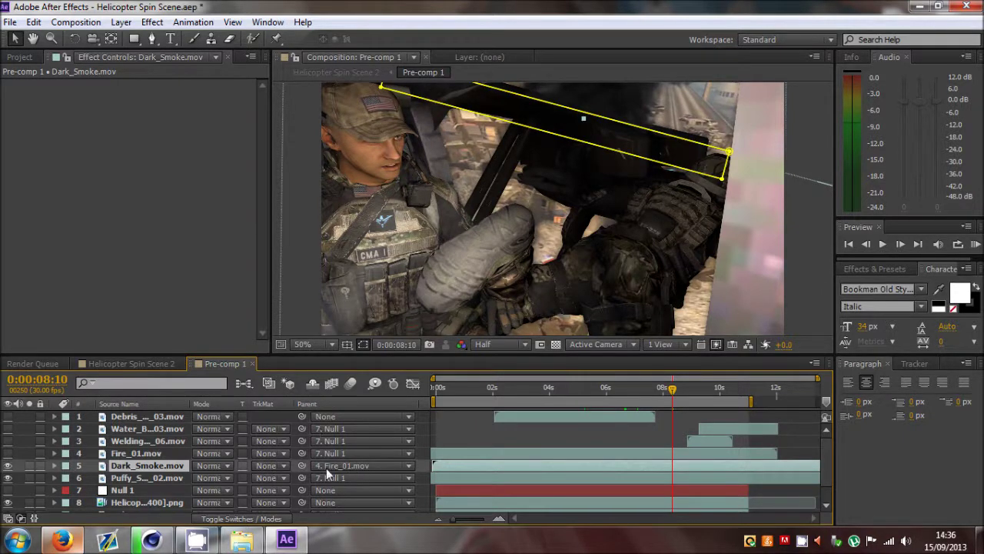
click(154, 455)
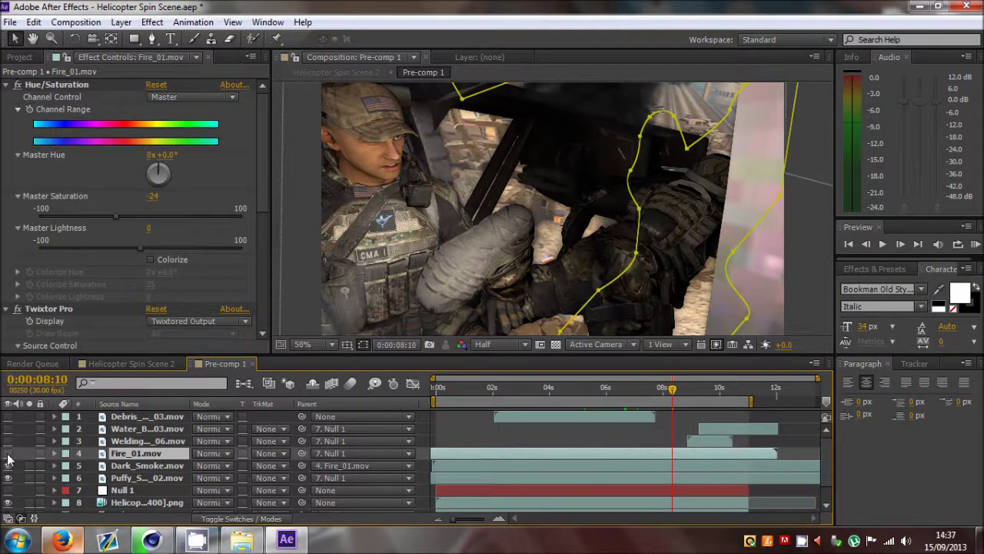
click(155, 429)
shift+click(156, 453)
ctrl+click(146, 477)
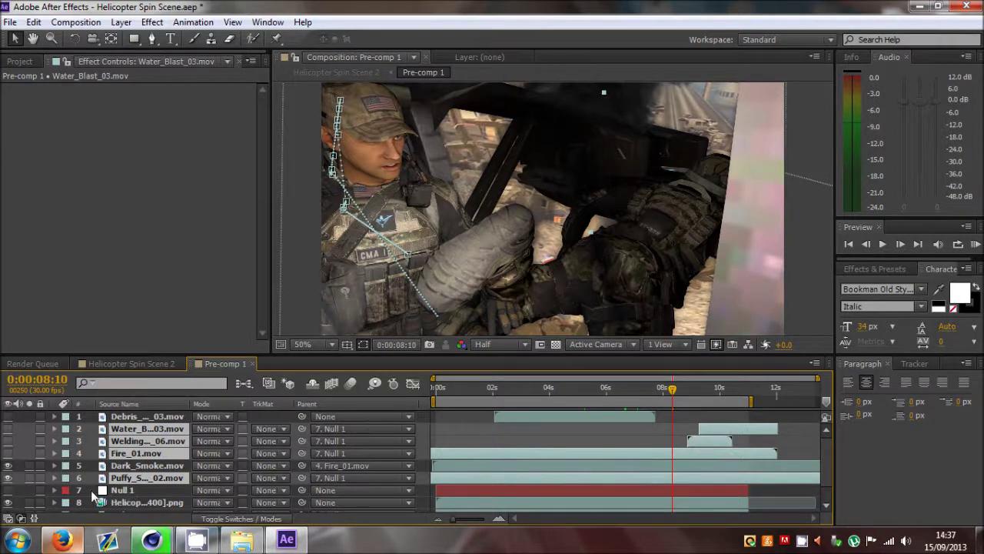
Step: Toggle Null 1's visibility, then reselect Water_Blast_03, welding, Fire_01 and Puffy_Smoke_02
click(8, 490)
click(8, 490)
click(4, 496)
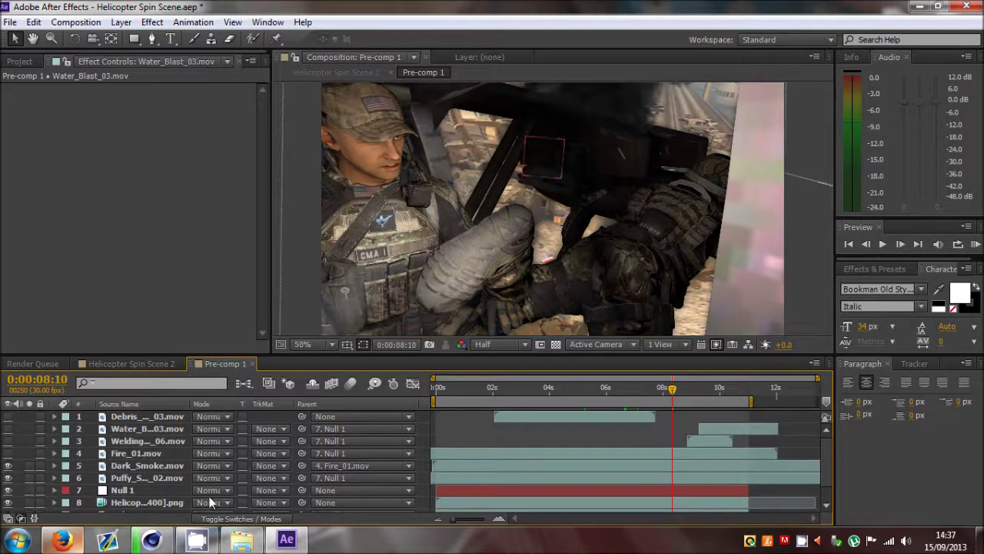
click(146, 429)
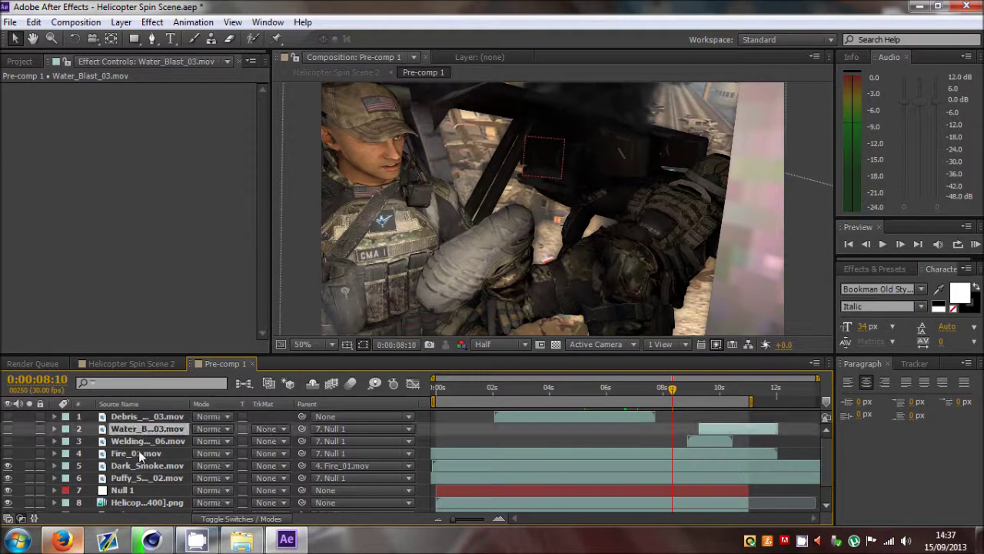
shift+click(139, 452)
ctrl+click(143, 478)
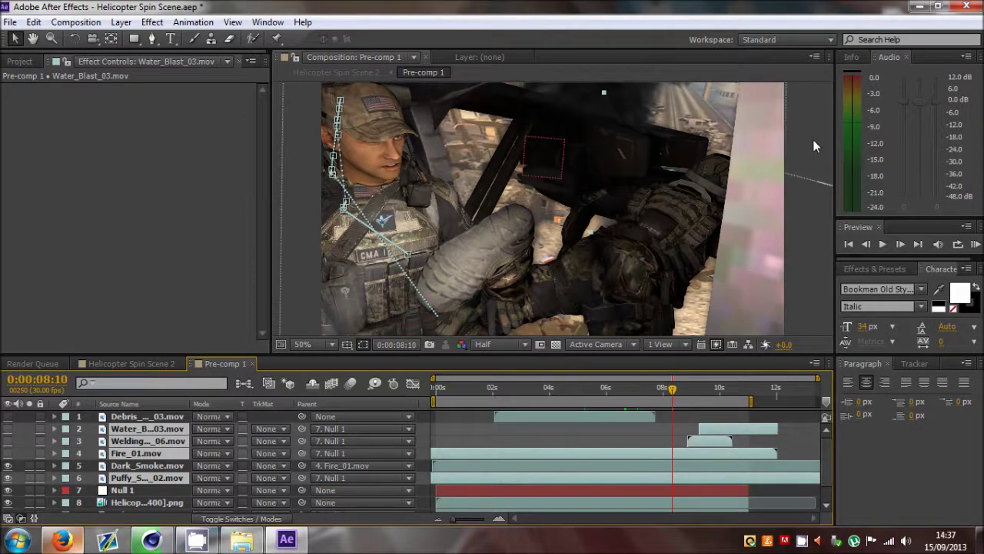
Step: Compare Dark_Smoke with the Fire_01 flames hidden and shown, leaving Fire_01 visible
click(150, 465)
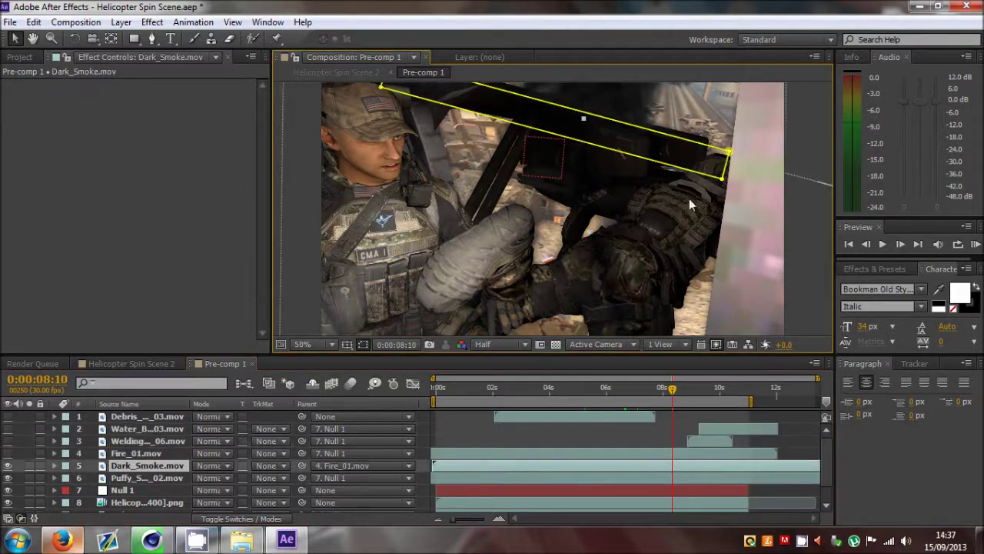
click(147, 453)
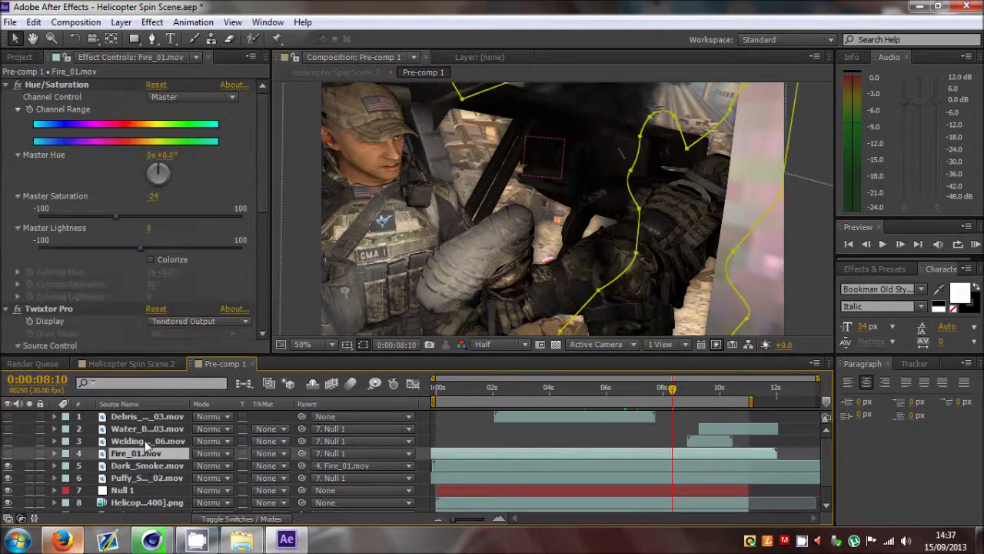
click(8, 453)
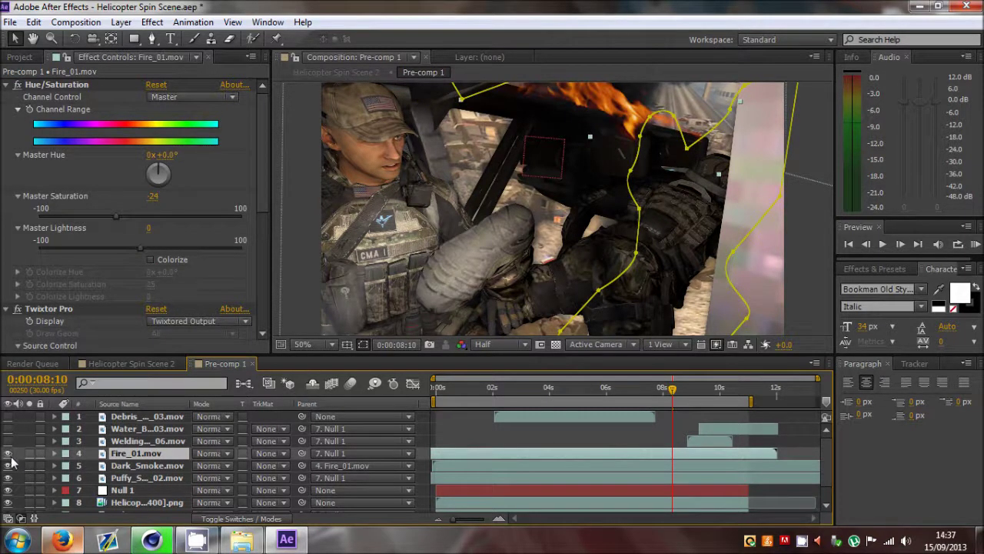
click(128, 466)
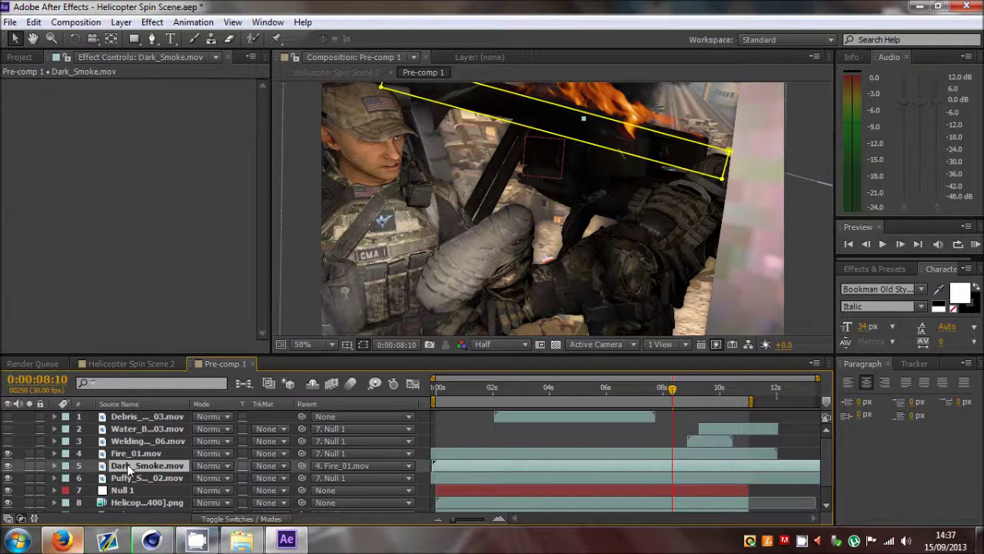
click(9, 453)
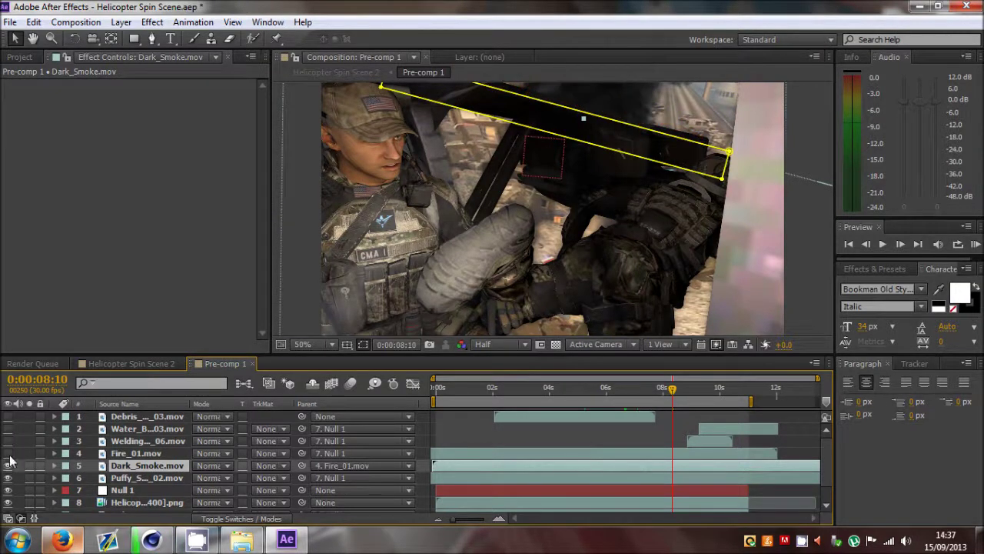
click(791, 291)
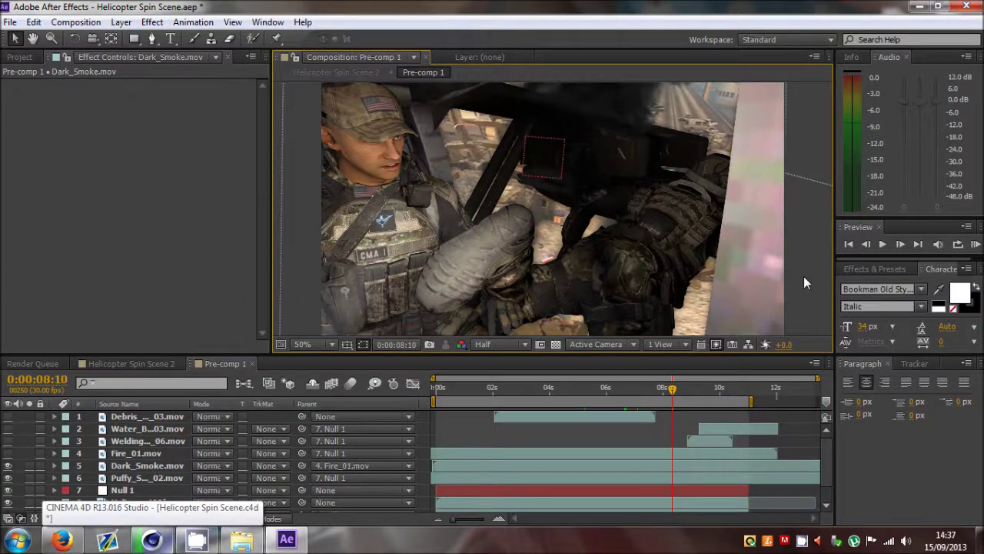
click(118, 466)
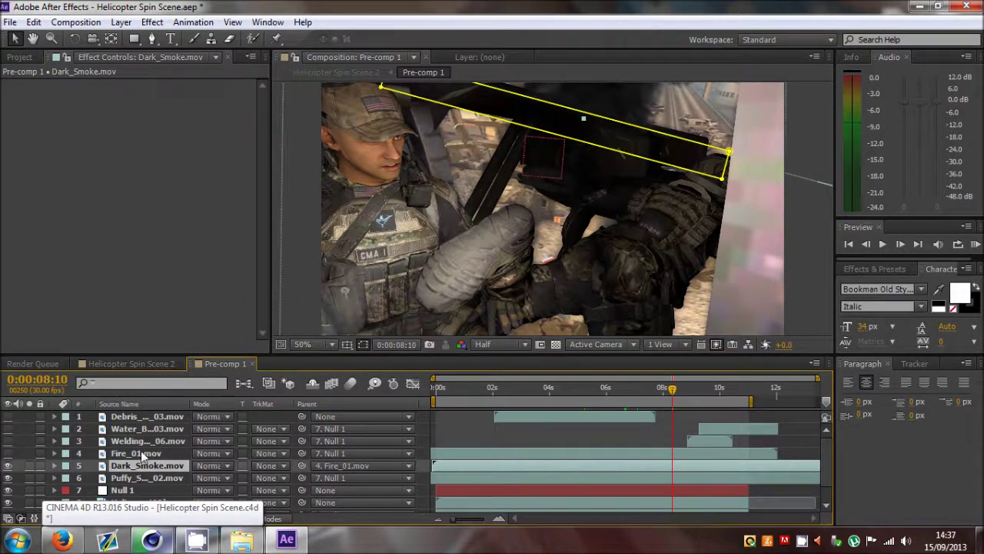
click(6, 454)
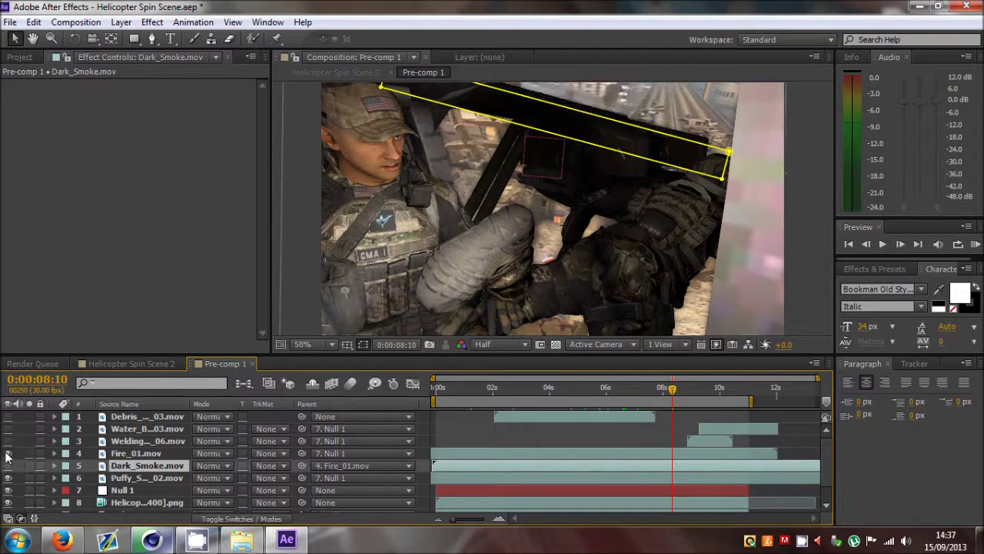
Step: Inspect Fire_01's Hue/Saturation and Twixtor alongside the Null 1, Welding_Ceiling_06 and Dark_Smoke layers
click(129, 454)
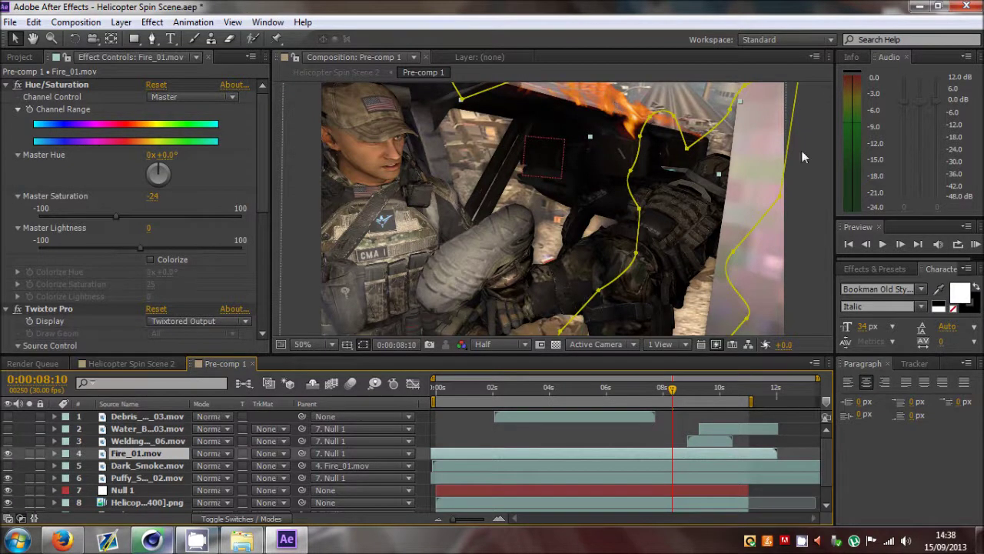
click(125, 464)
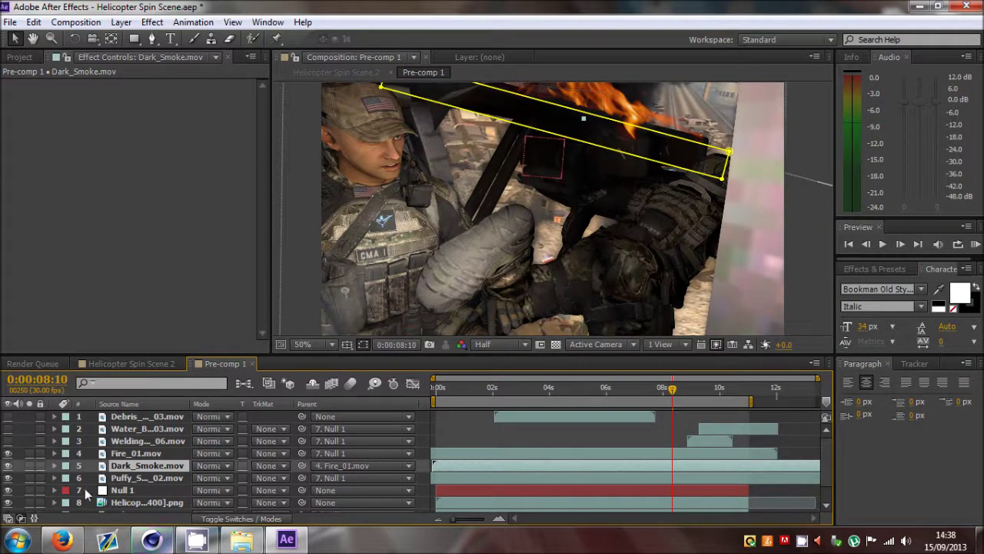
click(115, 491)
click(159, 466)
click(161, 453)
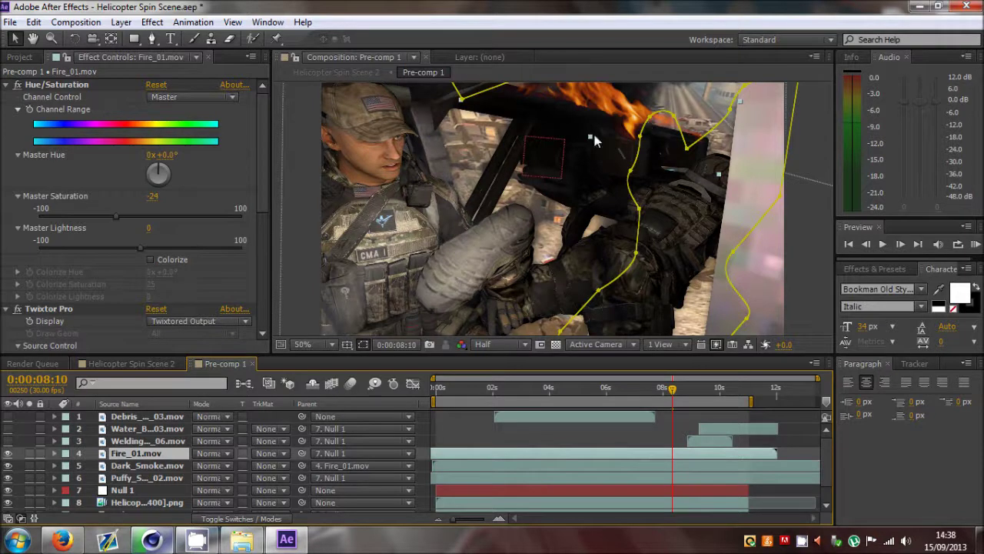
click(151, 464)
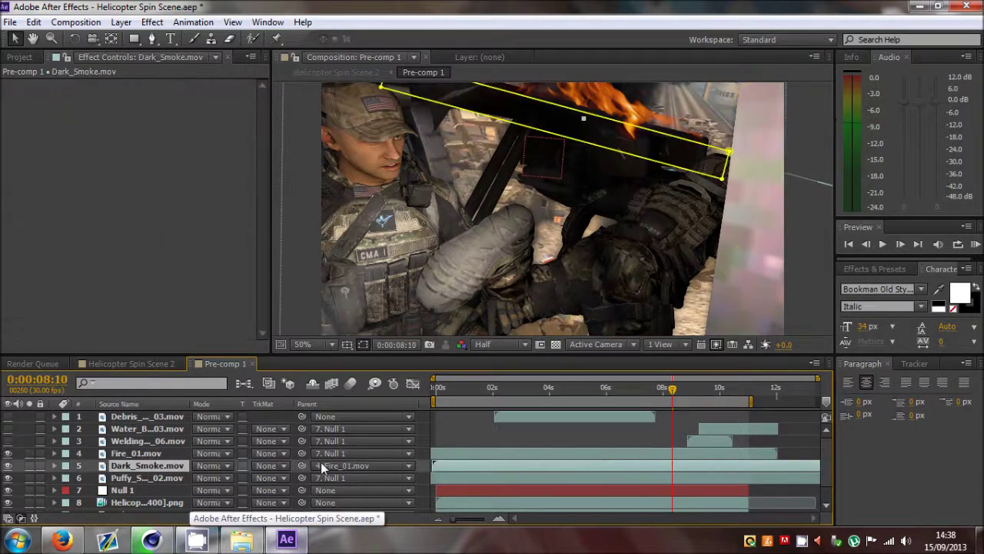
click(153, 446)
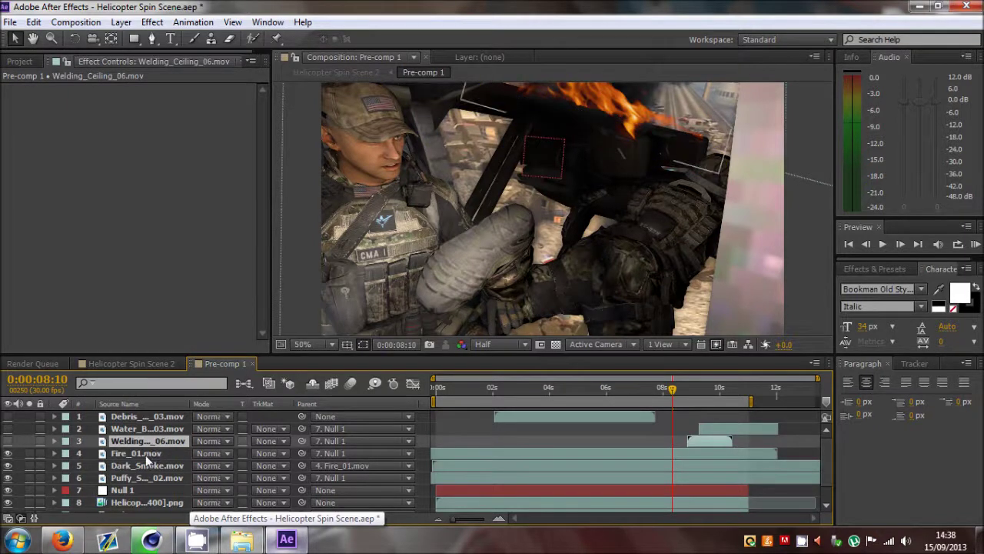
click(145, 454)
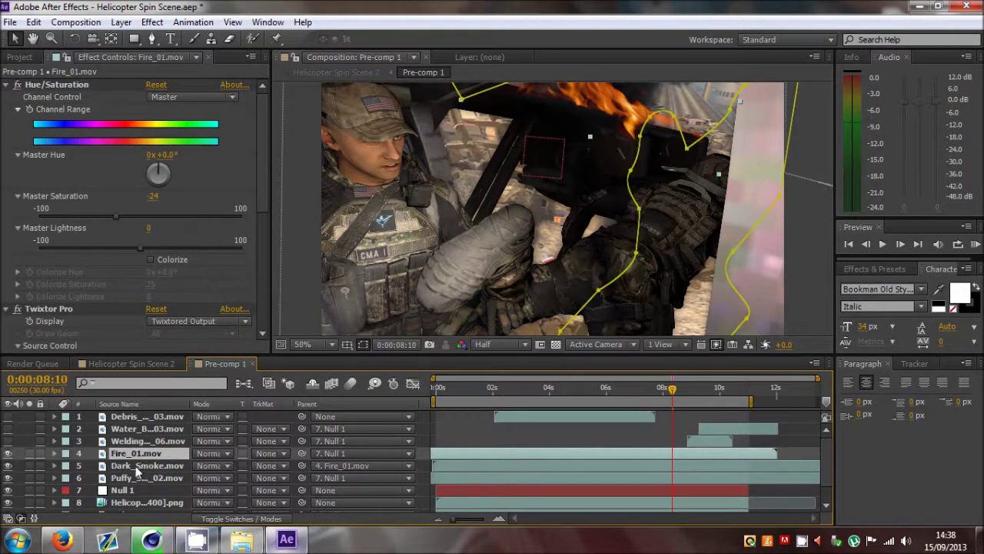
click(139, 466)
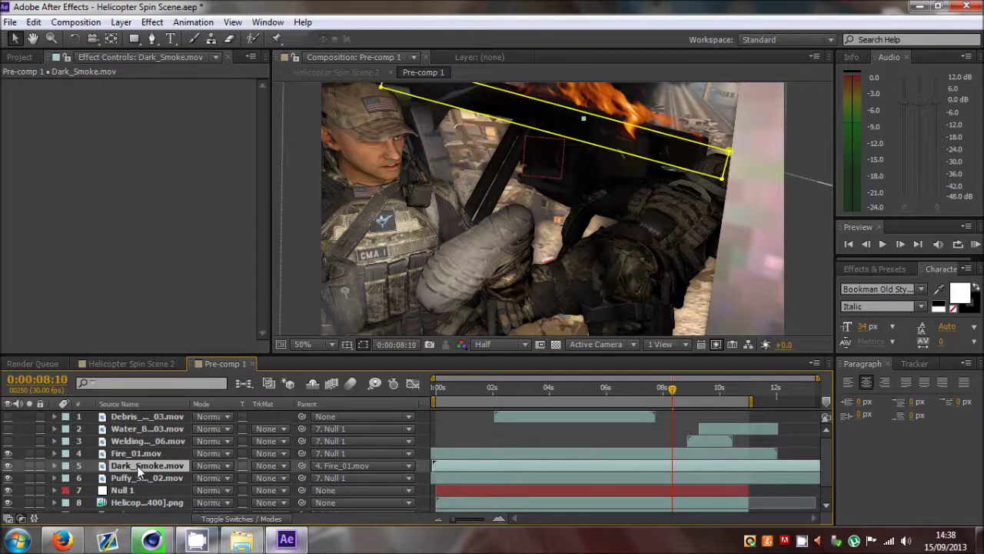
Step: View Puffy_Smoke_02's effects, select Welding_Ceiling_06, and step from 0:00:08:25 toward 0:00:09:01
key(ctrl+Down)
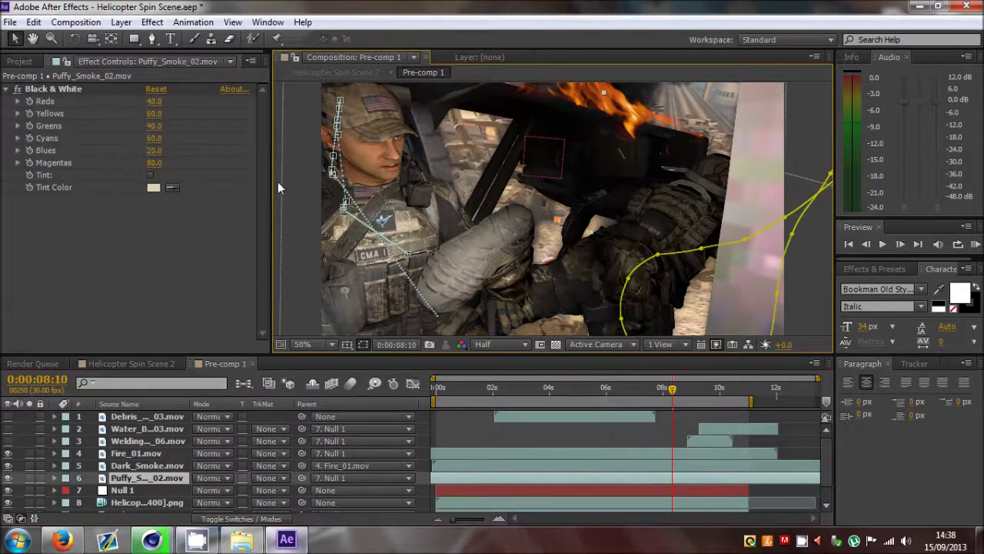
key(ctrl+Up)
key(ctrl+Up)
key(ctrl+Up)
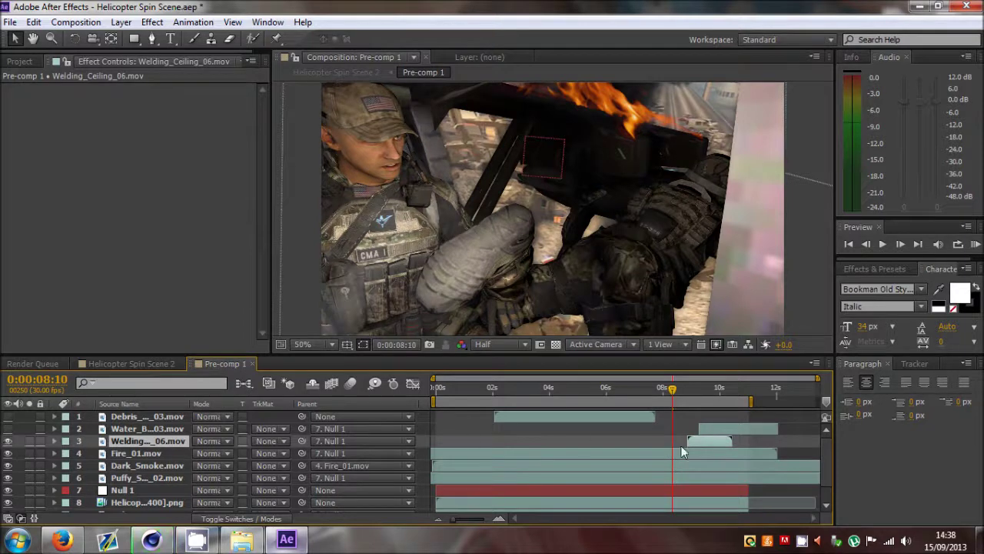
click(687, 390)
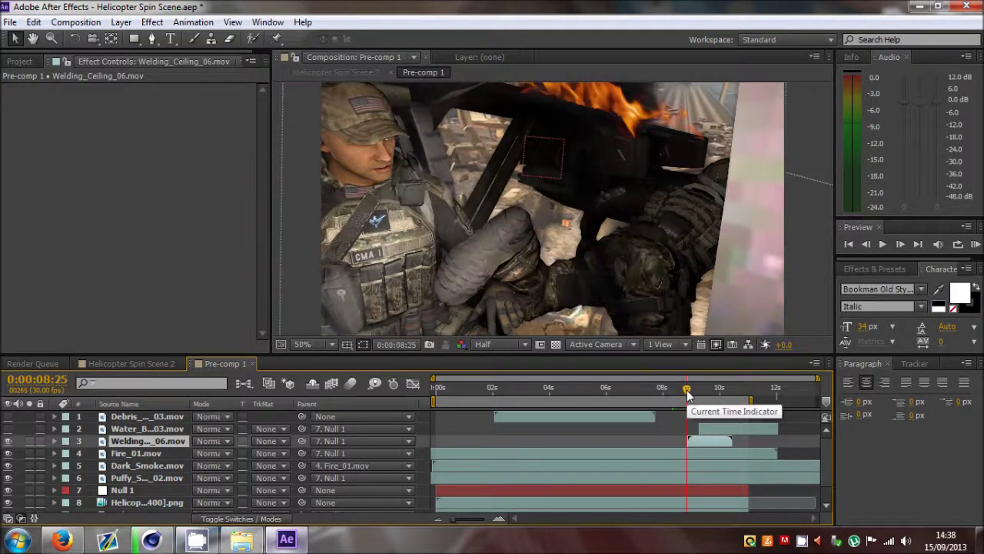
click(902, 243)
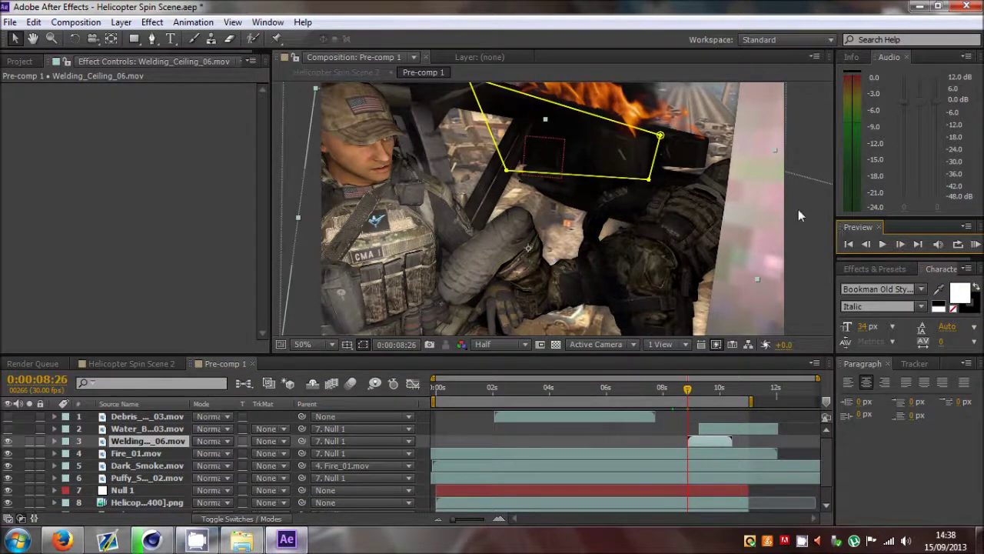
click(901, 244)
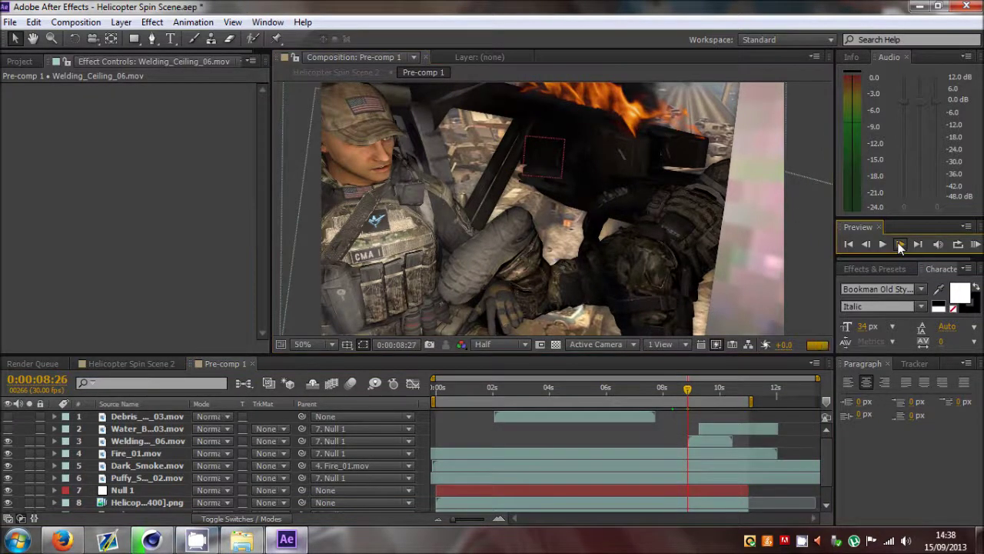
click(901, 244)
click(902, 243)
click(901, 243)
Step: Reach 0:00:09:02, show Welding_Ceiling_06's Opacity, and move to its 0:00:09:10 keyframe
click(901, 244)
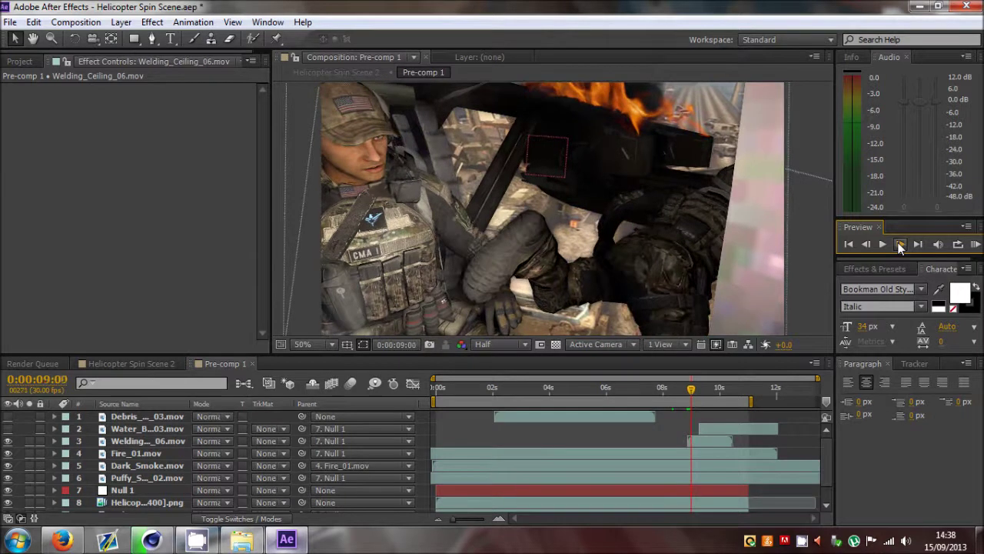
key(Page_Down)
click(693, 436)
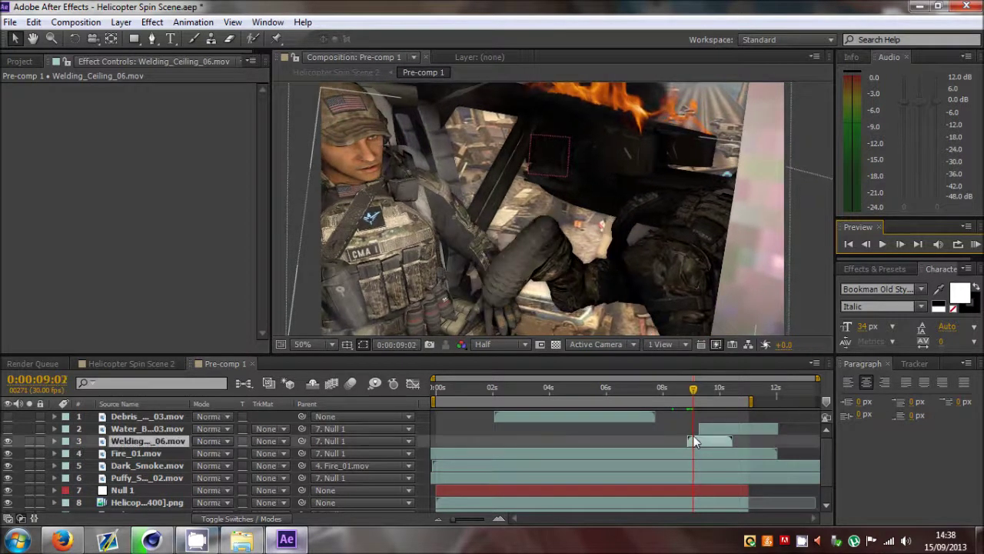
key(t)
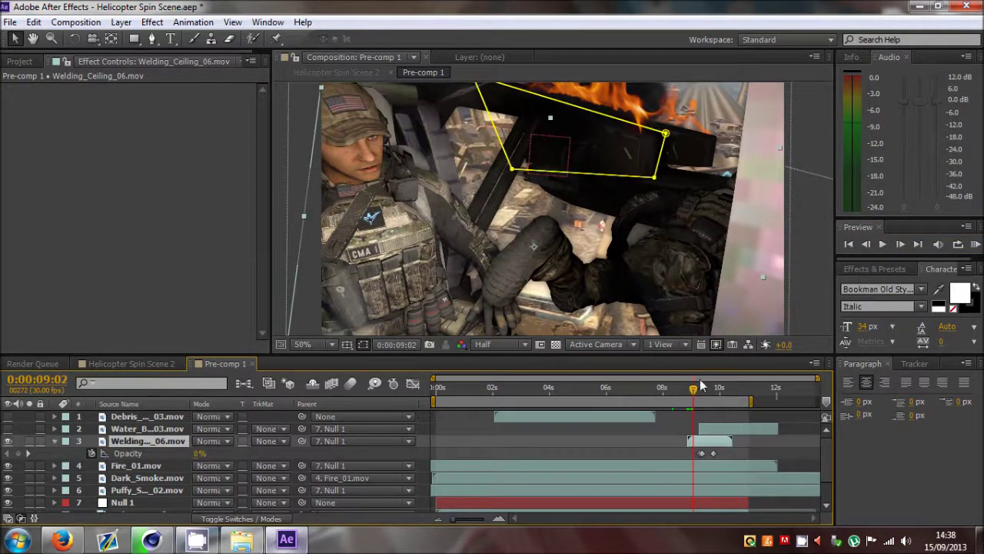
drag(696, 389, 706, 392)
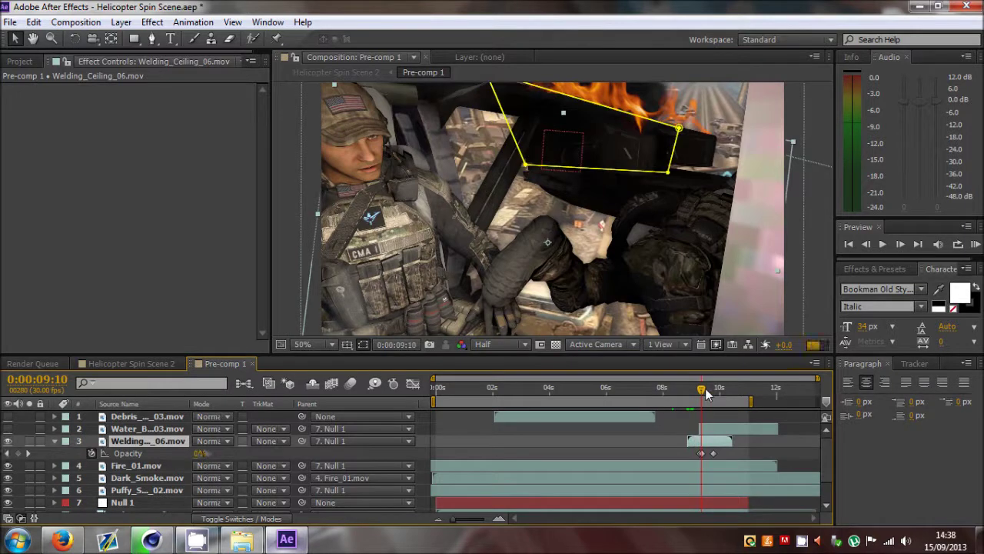
Step: Collapse Opacity, select Dark_Smoke, and step forward to 0:00:09:12
key(t)
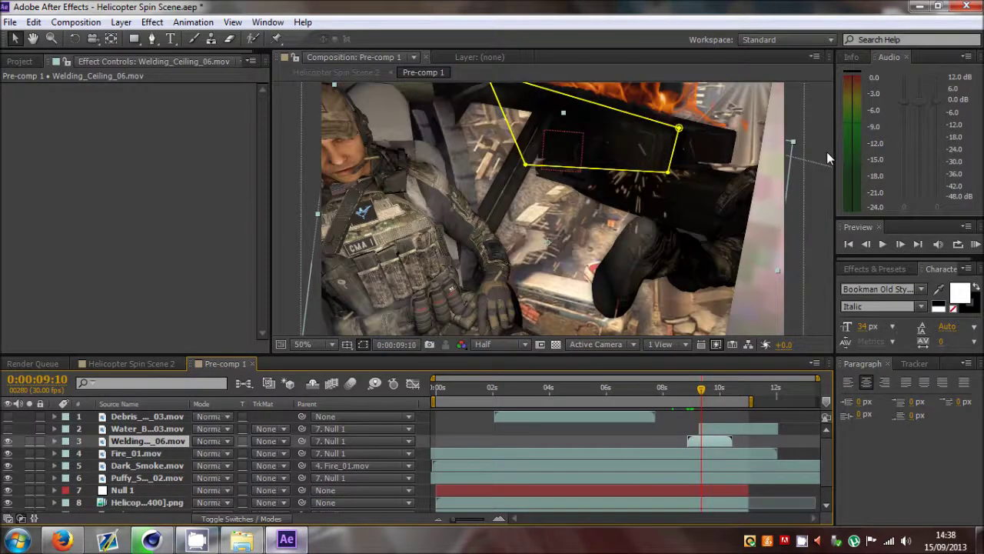
click(677, 192)
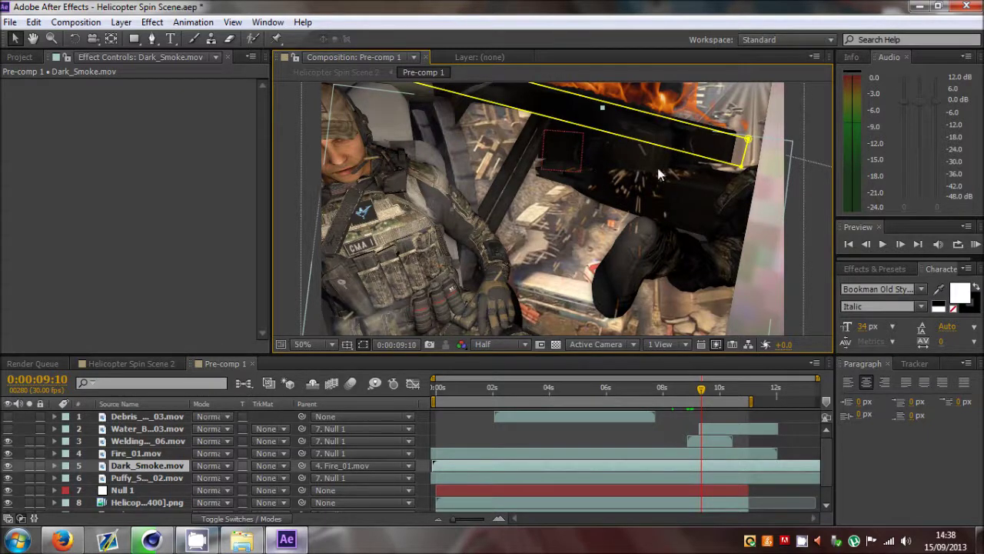
click(899, 244)
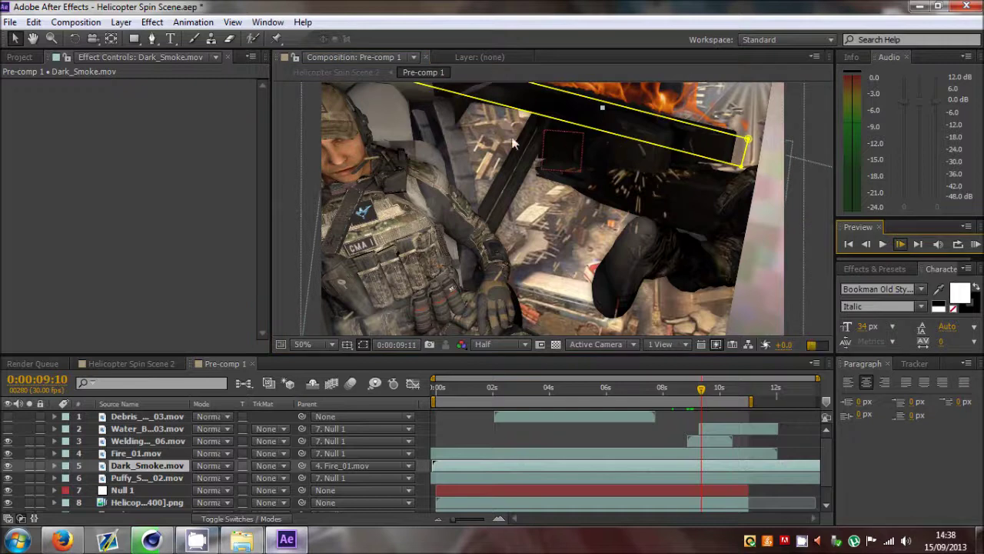
key(Page_Down)
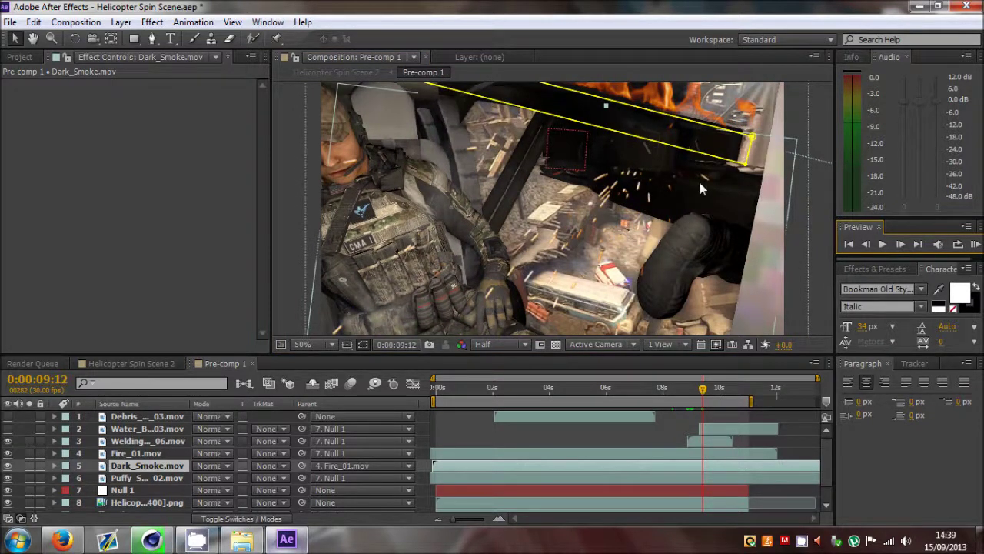
Step: Select the helicopter frame, Welding_Ceiling_06 and Dark_Smoke layers in the viewer, then deselect all
click(822, 227)
drag(821, 223, 671, 188)
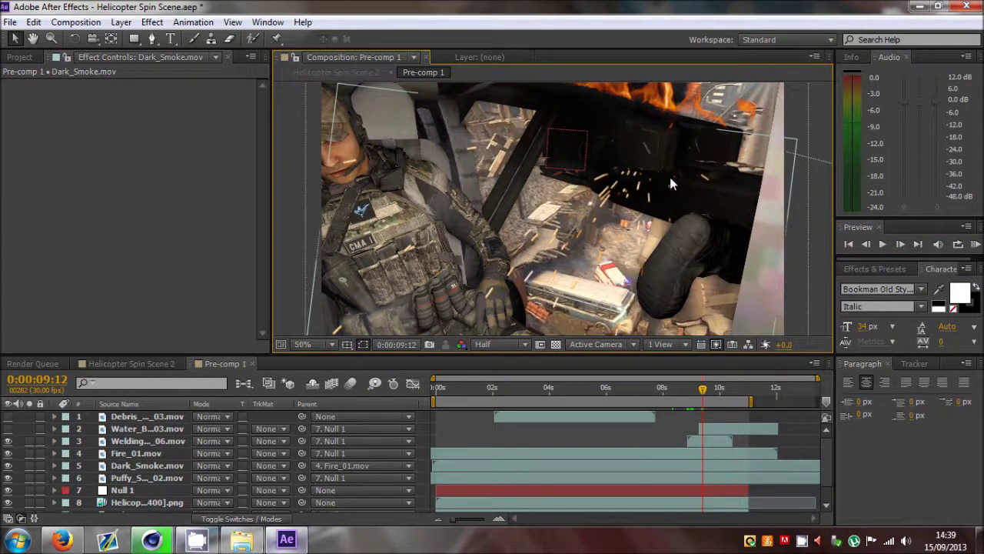
click(692, 440)
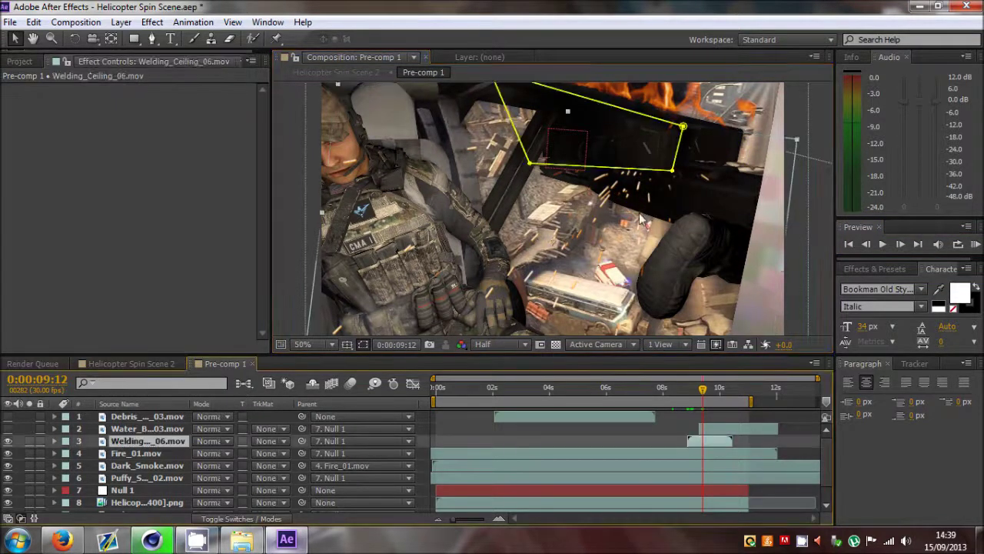
click(823, 143)
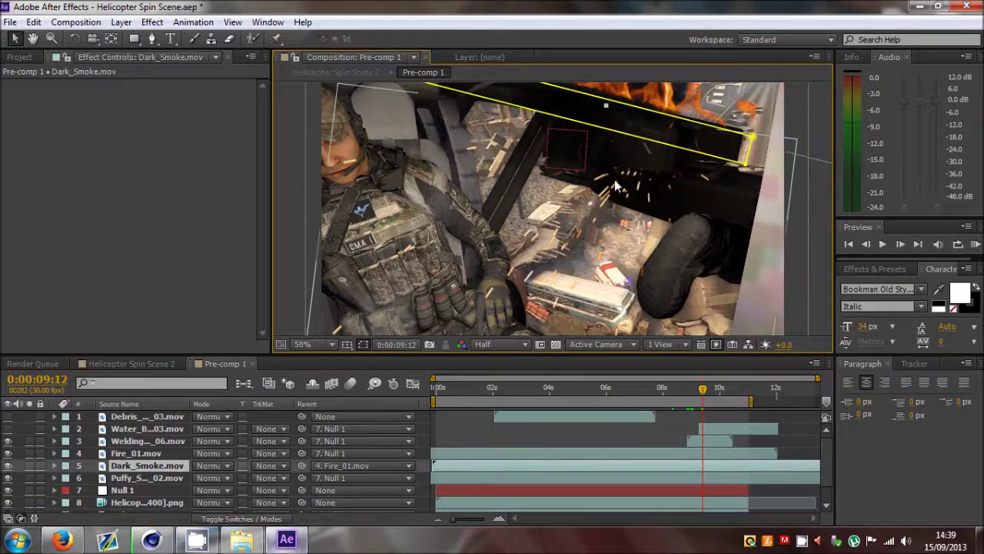
click(818, 187)
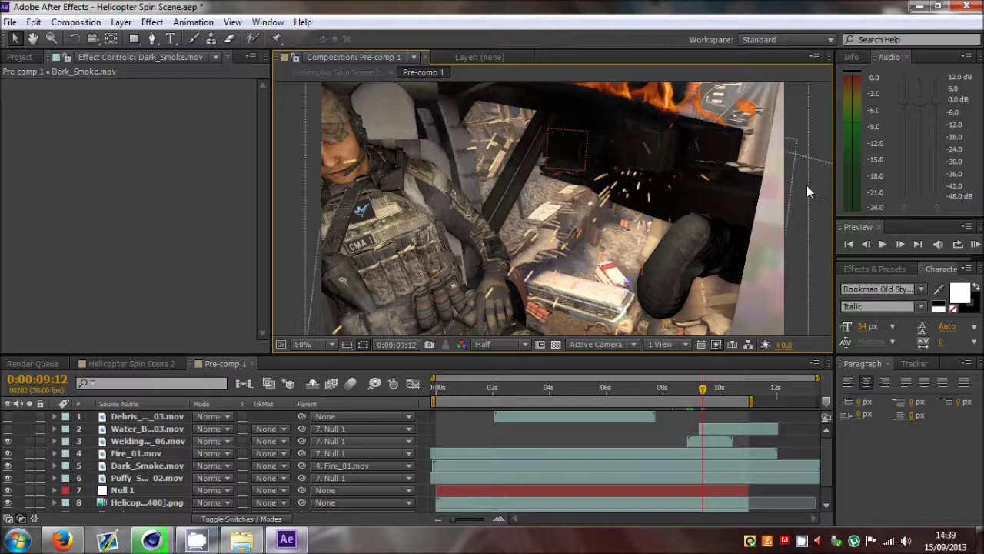
Step: Select Water_Blast_03 and hide then re-show it to compare the cockpit spray
click(143, 442)
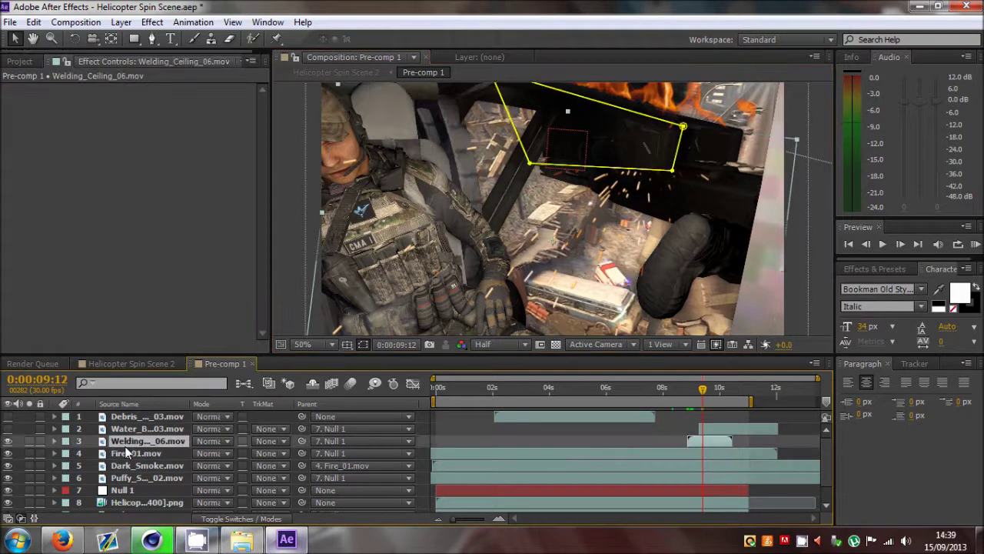
click(150, 429)
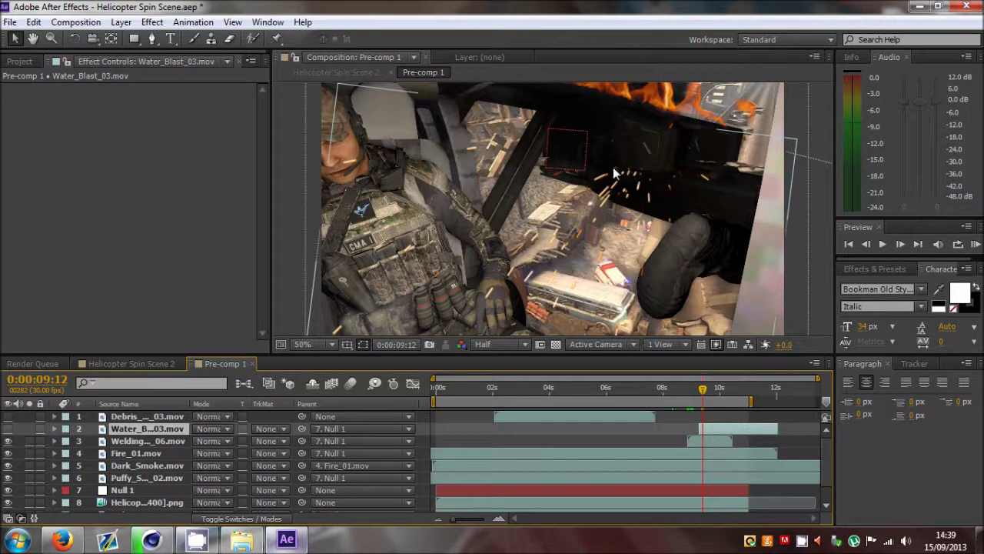
click(7, 431)
click(8, 429)
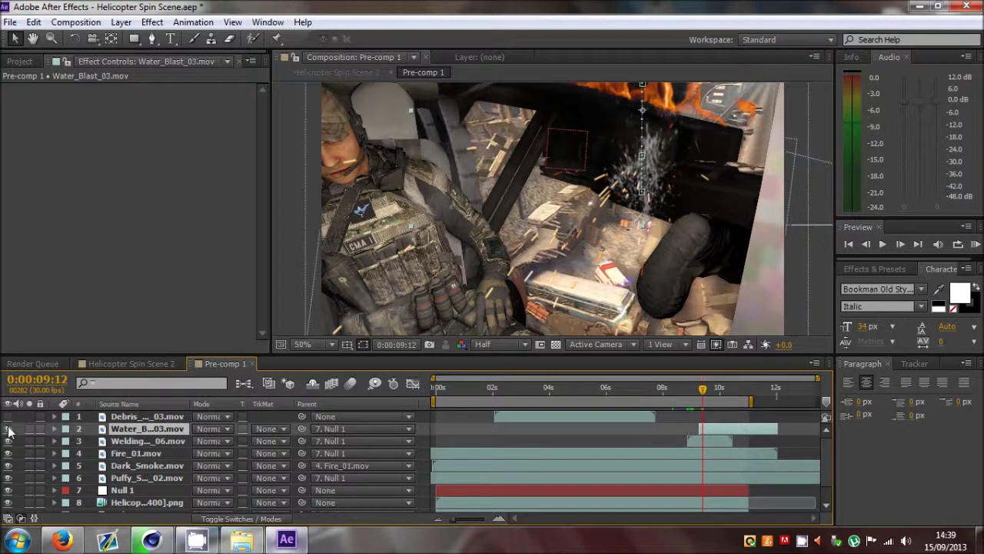
Step: RAM-preview the shot and step frame by frame forward to 0:00:09:19
click(685, 179)
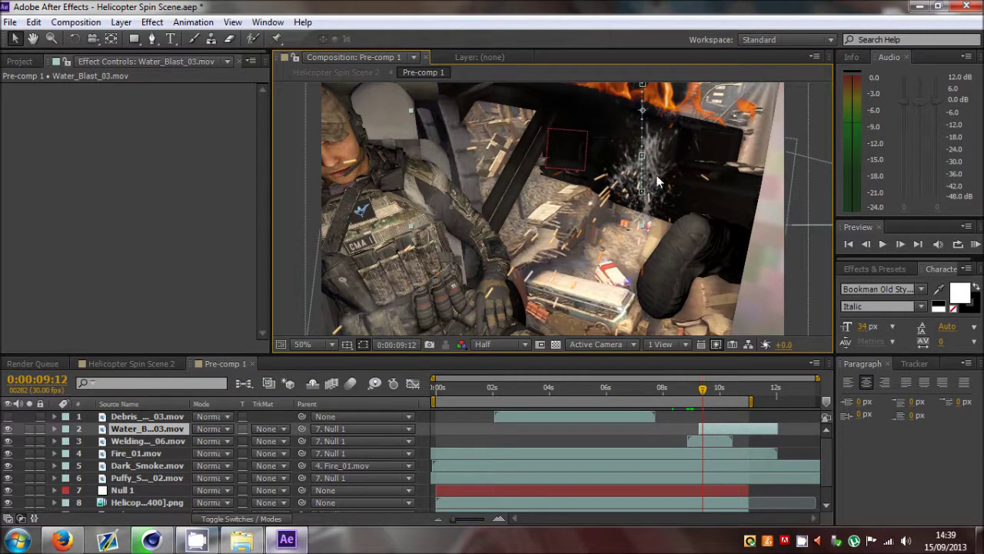
click(903, 246)
click(902, 245)
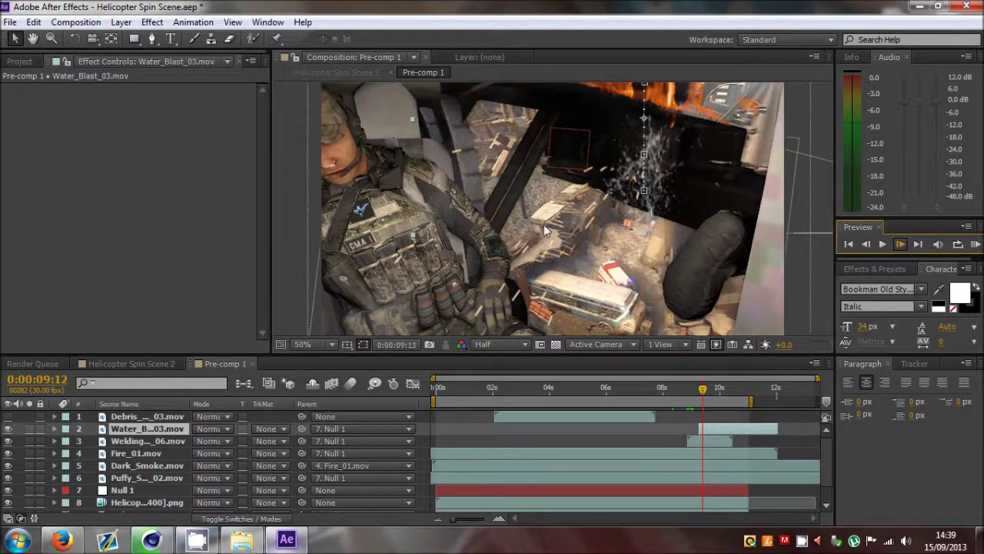
click(901, 244)
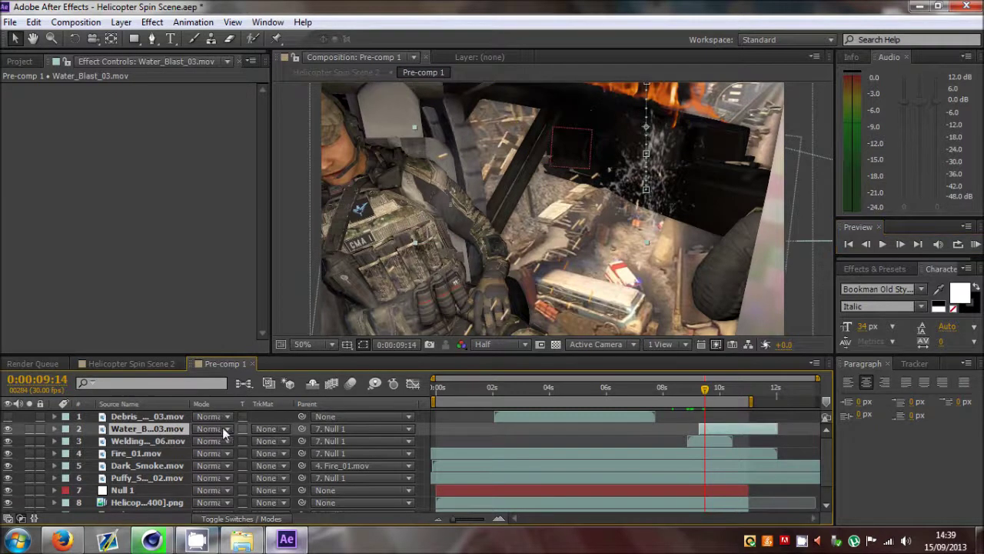
click(894, 246)
click(895, 246)
click(894, 246)
click(894, 246)
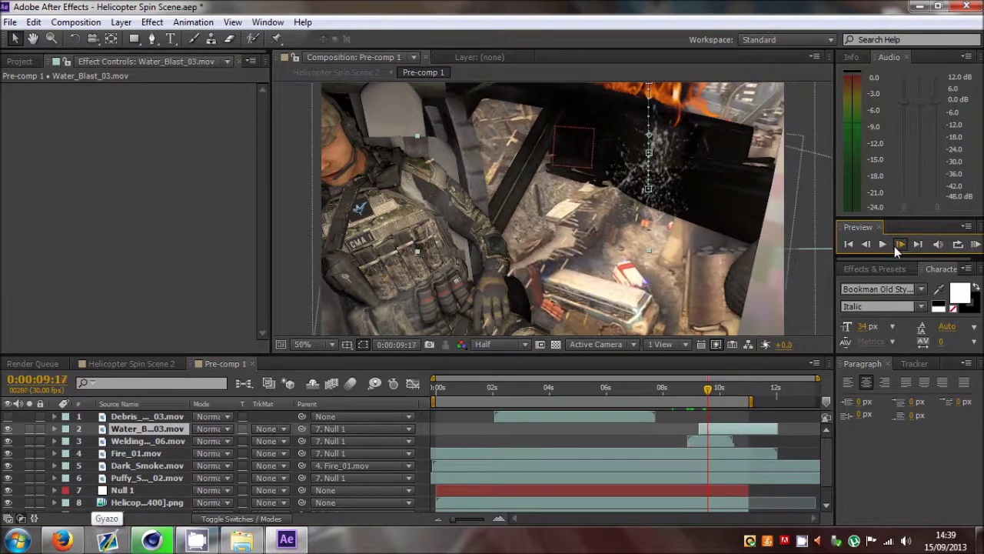
key(Page_Down)
key(Page_Down)
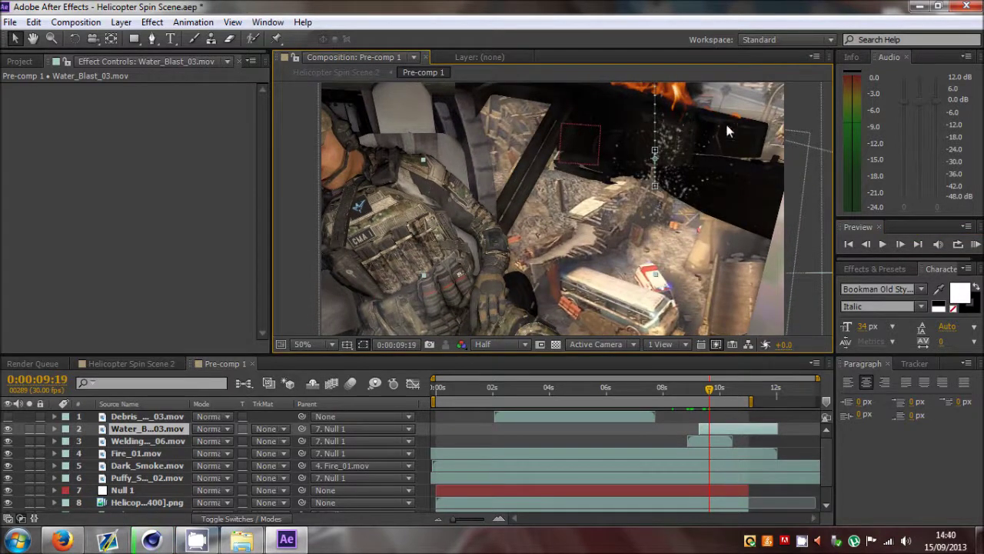
click(148, 417)
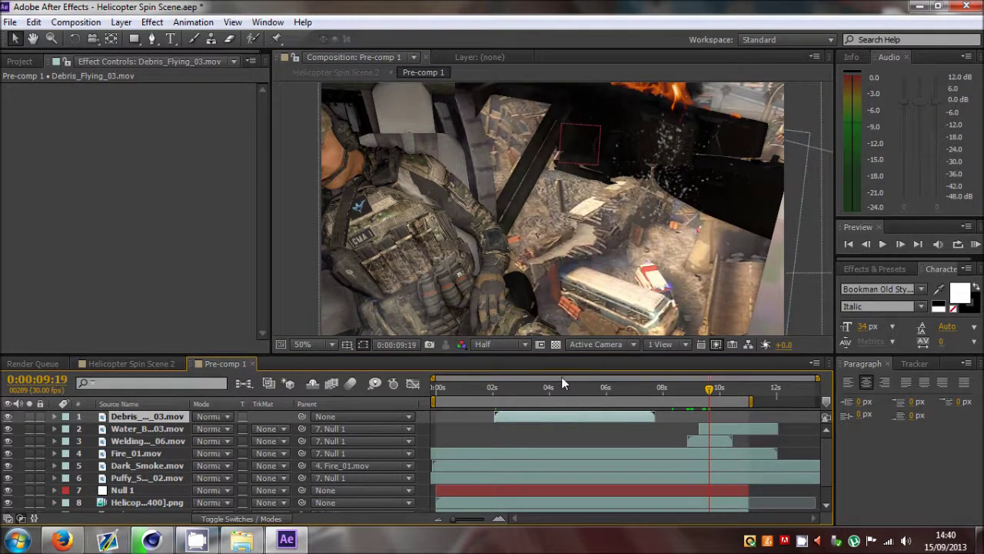
Step: From 0:00:02:18, hide layers 2–8 but keep the background footage, then step nine frames
drag(496, 389, 509, 391)
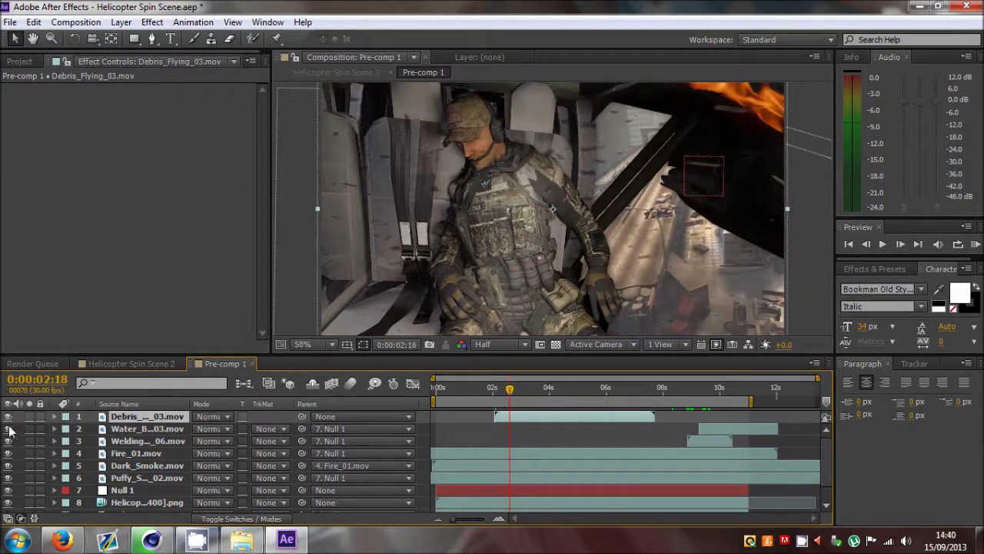
drag(8, 428, 13, 511)
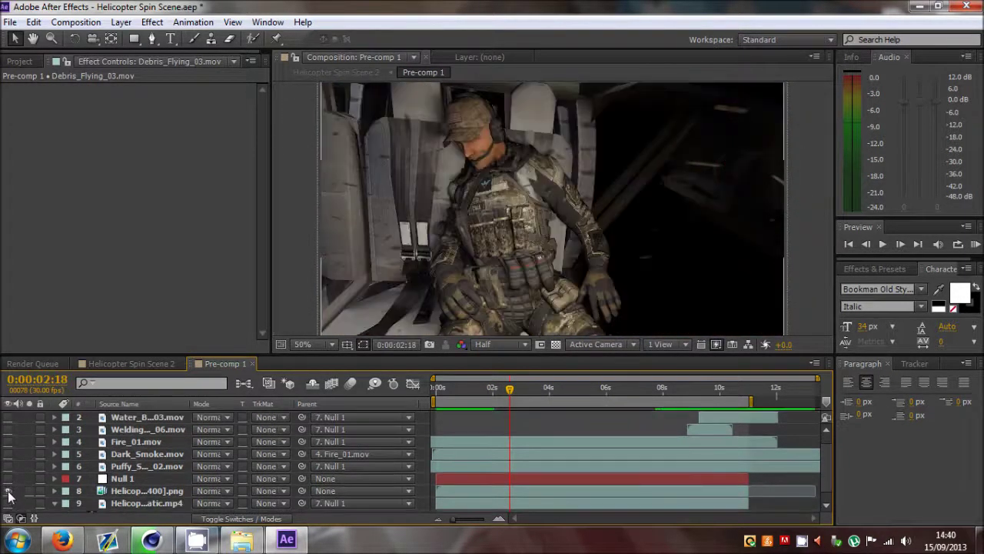
click(9, 503)
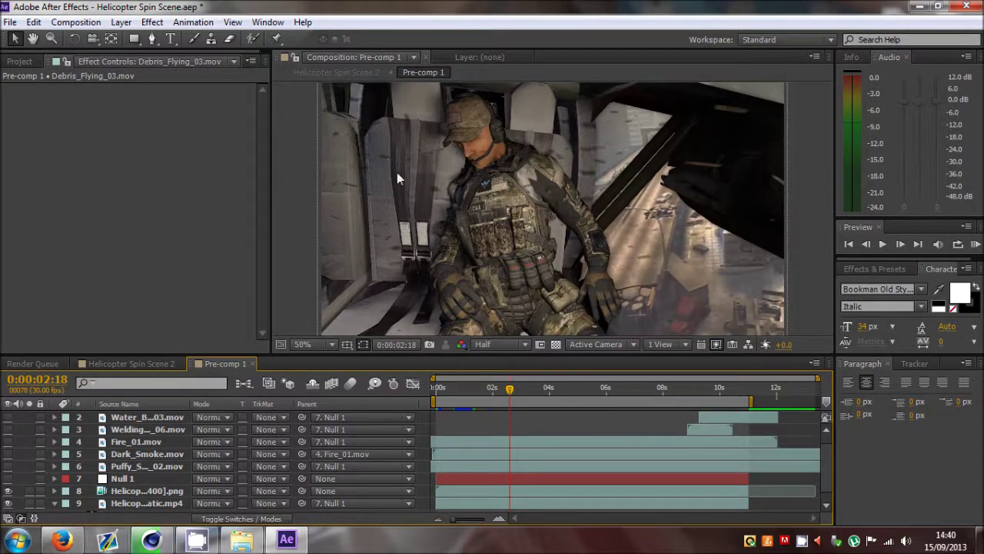
click(901, 244)
click(901, 244)
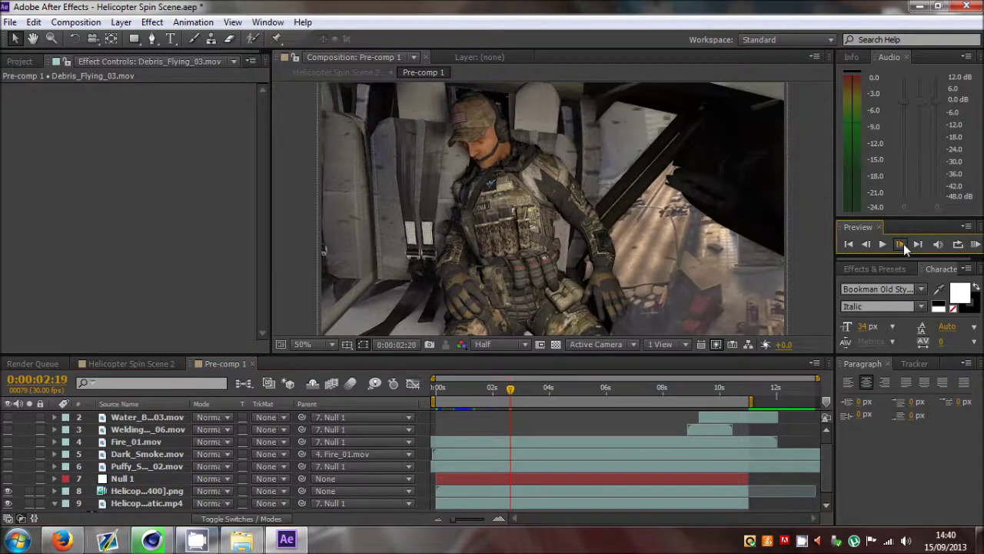
click(901, 243)
click(901, 244)
click(903, 244)
click(903, 243)
click(903, 244)
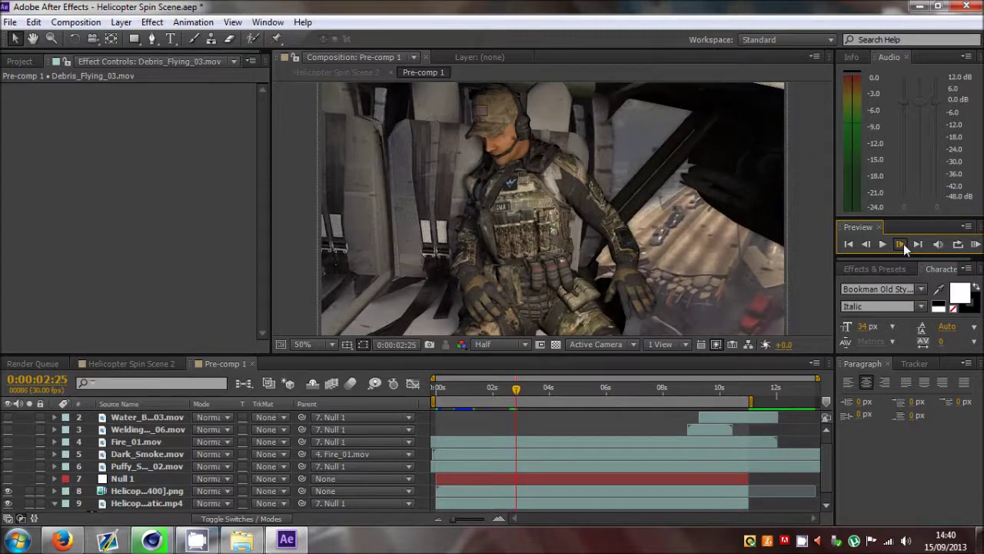
click(904, 244)
click(904, 244)
click(903, 244)
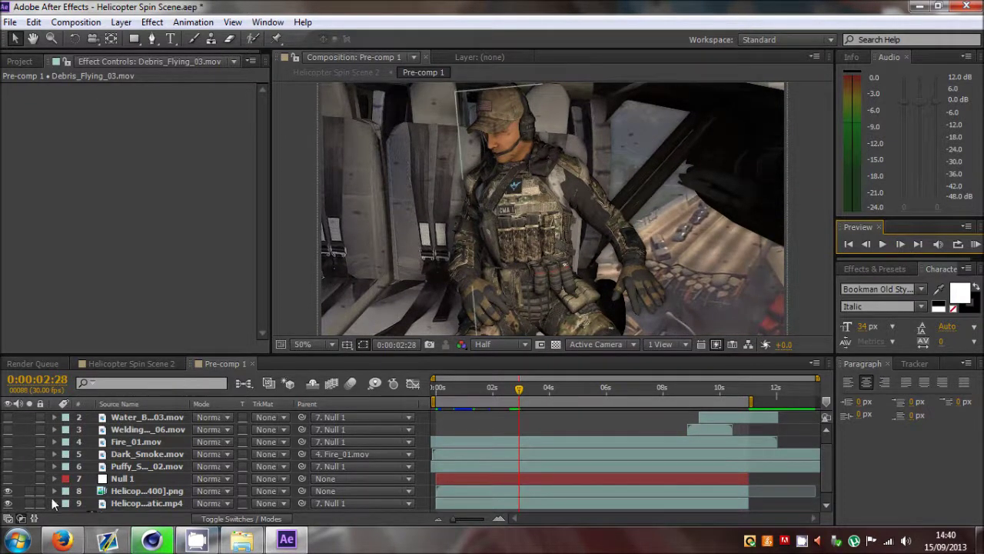
Step: Turn the hidden effect layers back on and scrub to 4s, 6s, then back to about 3s
scroll(51, 497, up, 1)
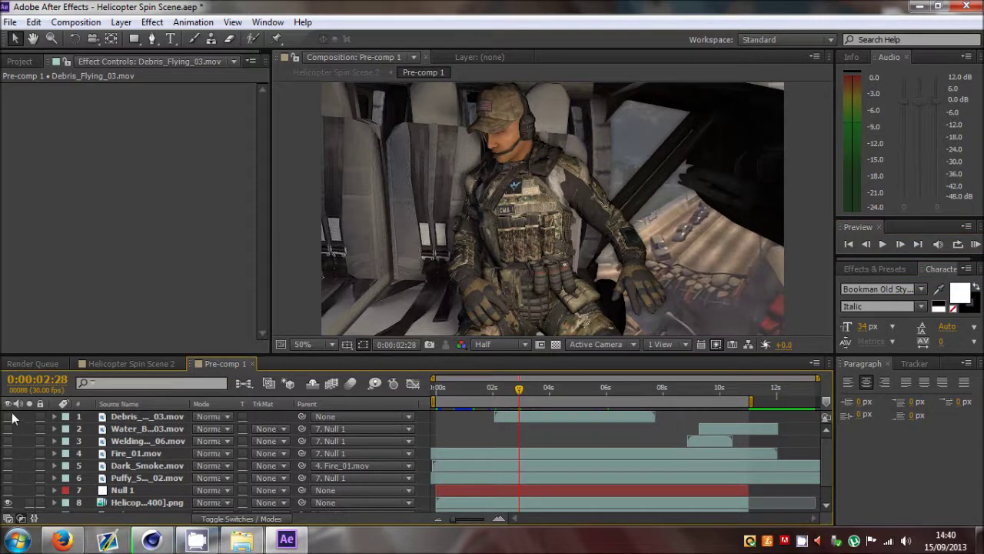
drag(8, 428, 8, 490)
click(570, 387)
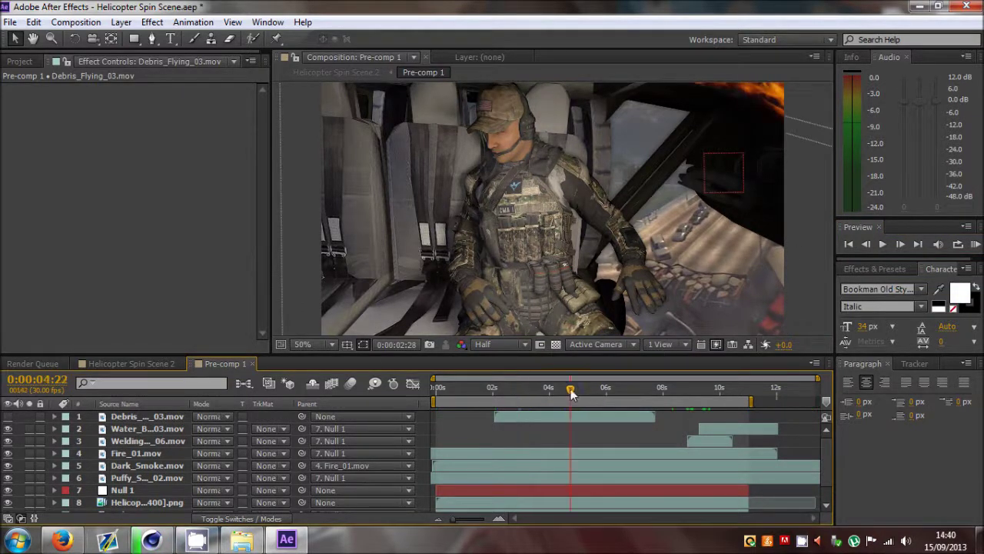
click(622, 388)
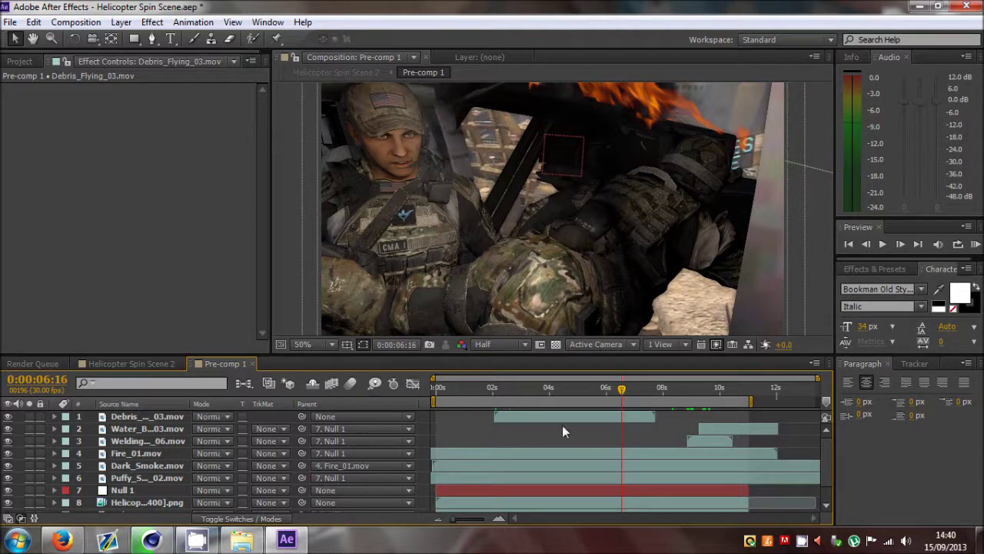
drag(588, 388, 526, 387)
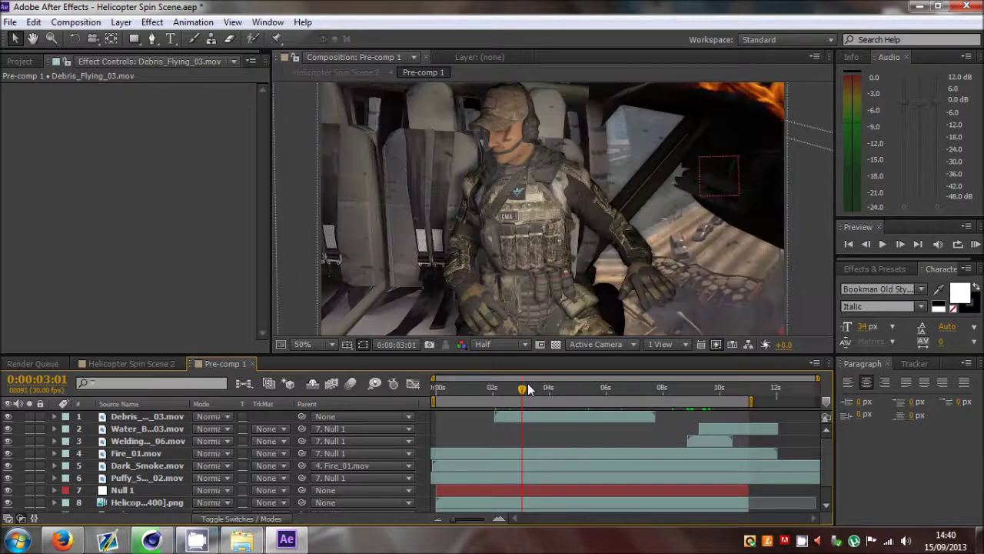
Step: Inspect Fire_01.mov's effects, collapse layer 9's Position, and close the Pre-comp 1 timeline
click(813, 114)
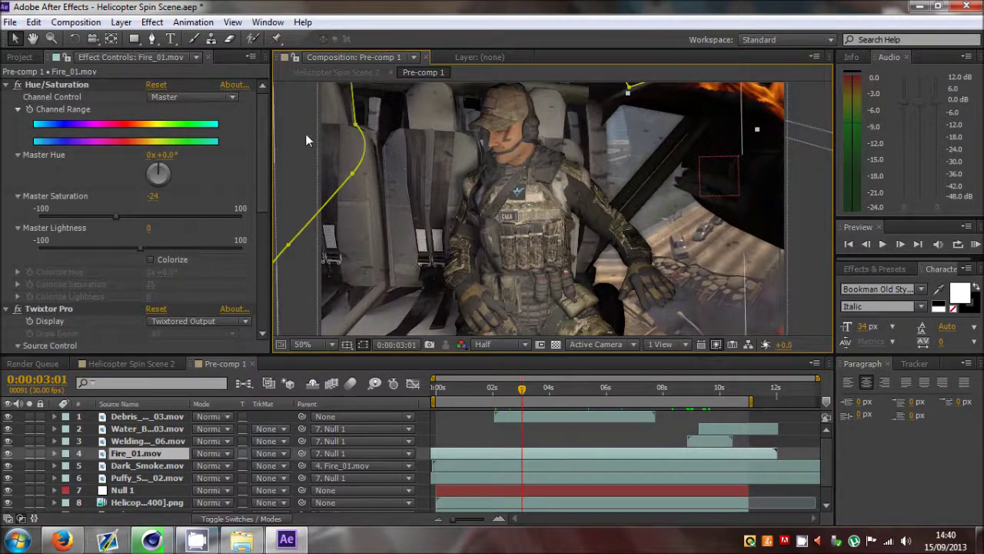
click(10, 22)
key(Escape)
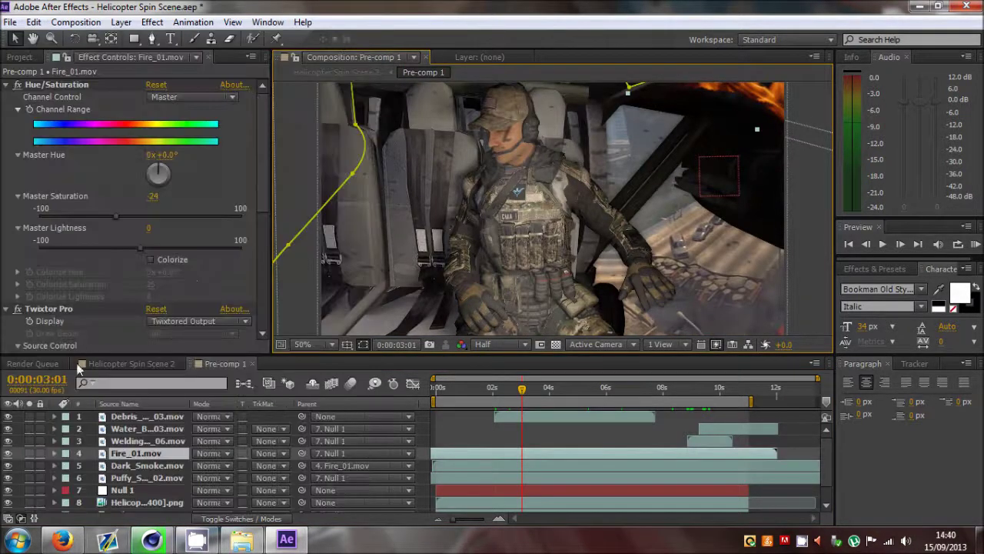
scroll(399, 419, down, 2)
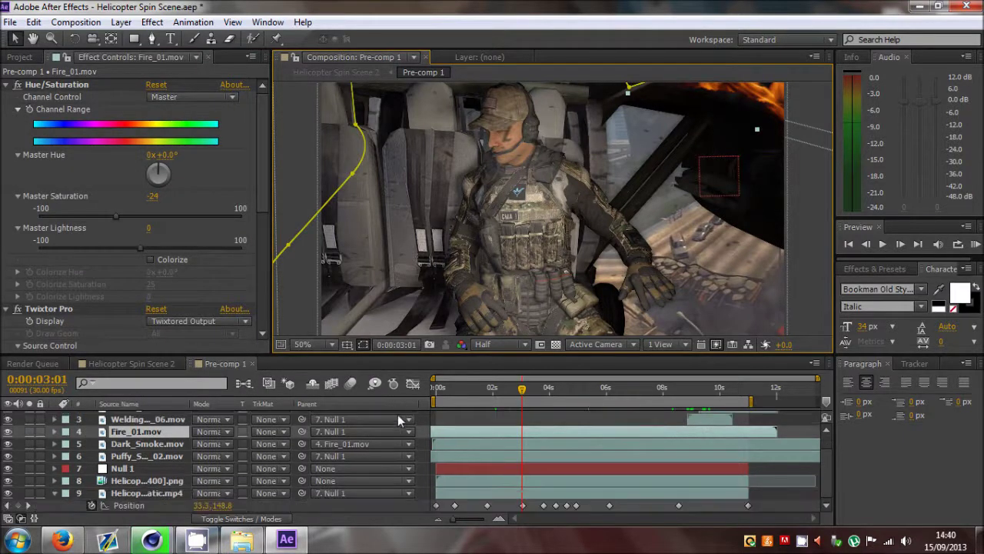
click(54, 493)
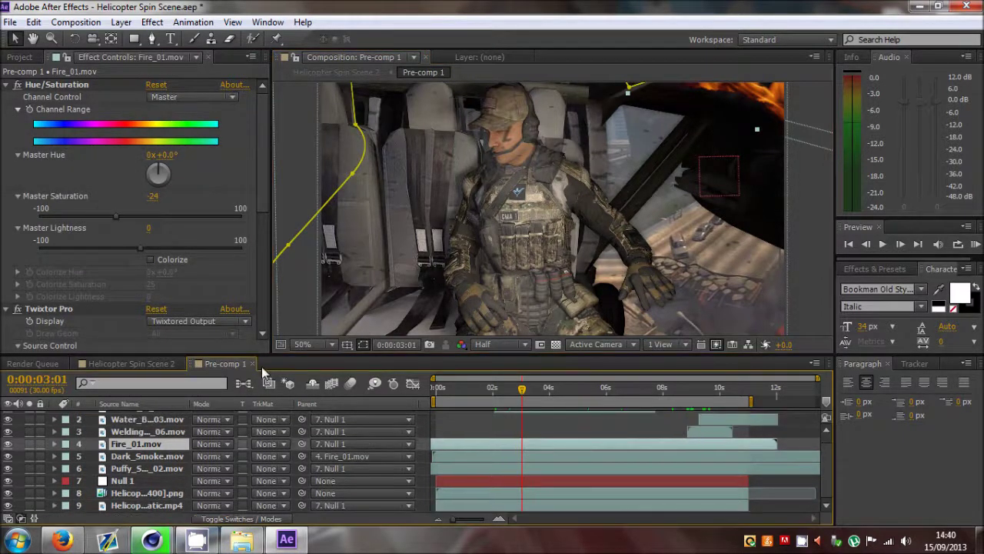
click(253, 363)
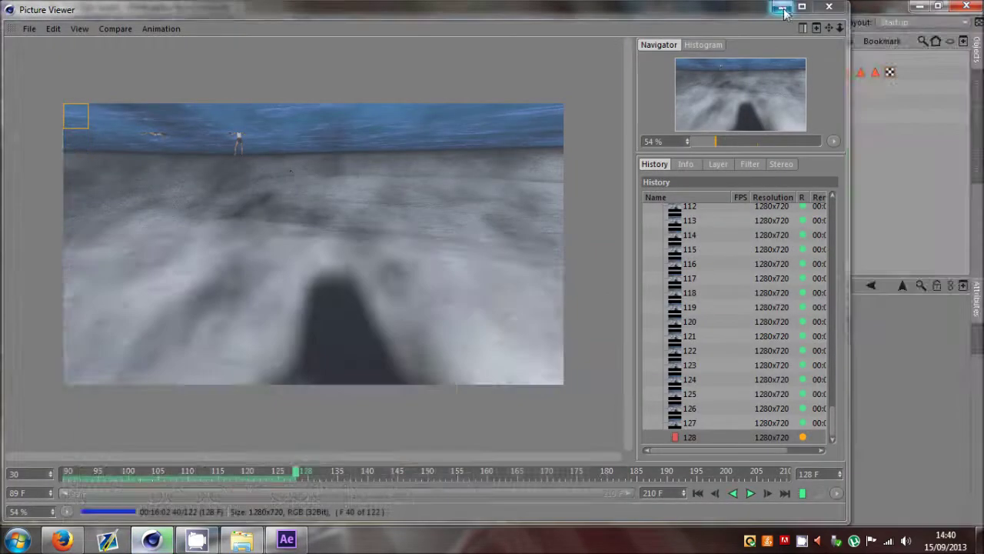
Step: Open Helicopter Crash Scene.c4d from the Cinematics folder in Cinema 4D
click(782, 7)
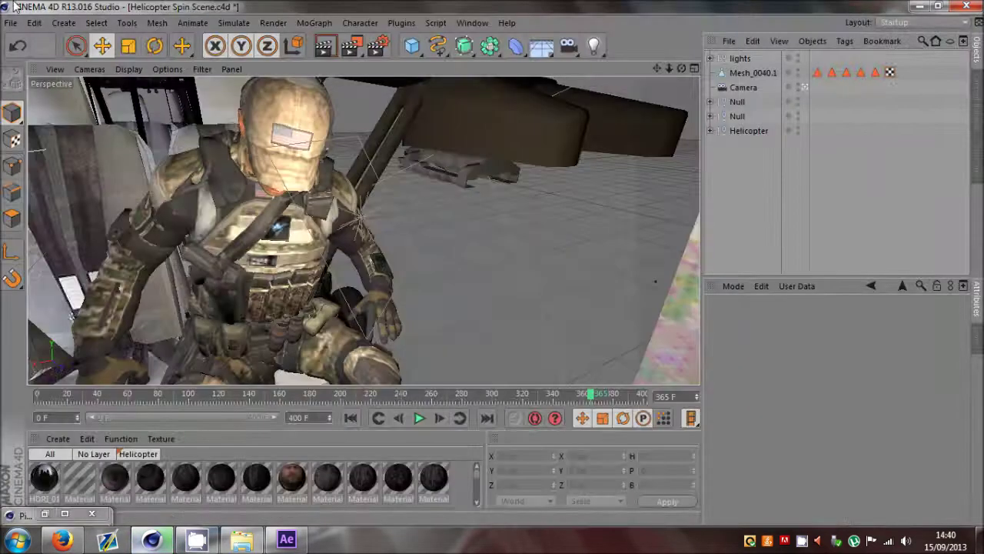
click(11, 23)
click(32, 59)
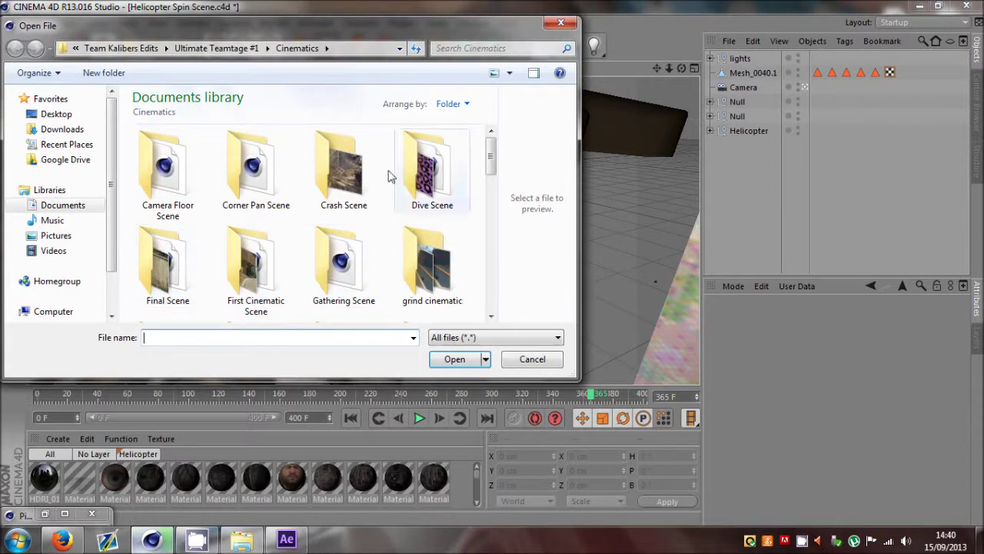
double_click(338, 179)
click(246, 188)
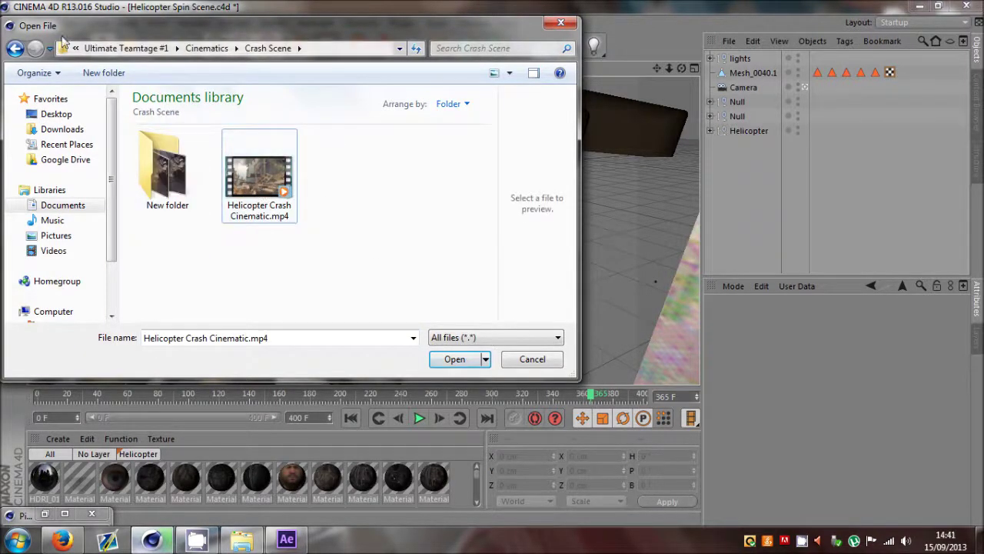
click(17, 48)
scroll(306, 269, down, 8)
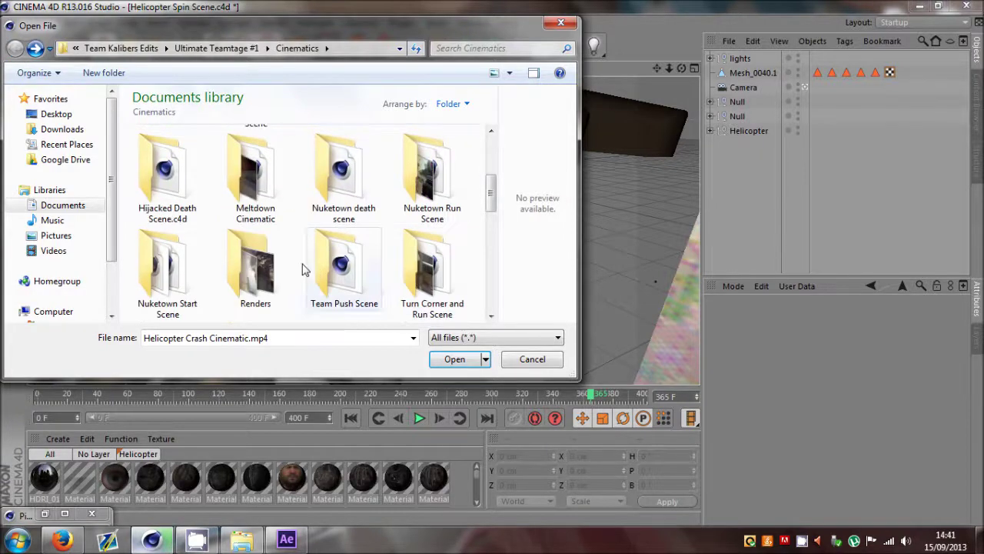
double_click(258, 269)
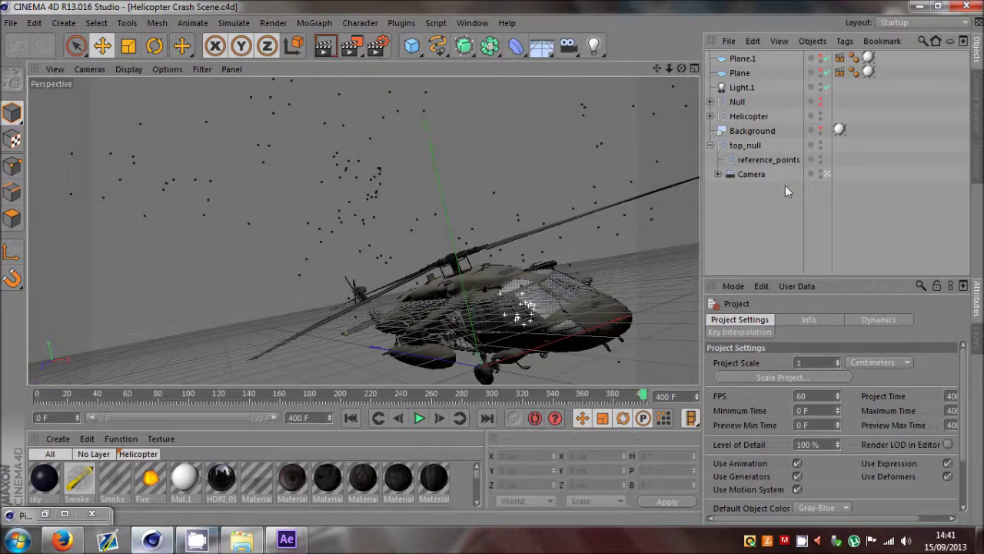
click(820, 113)
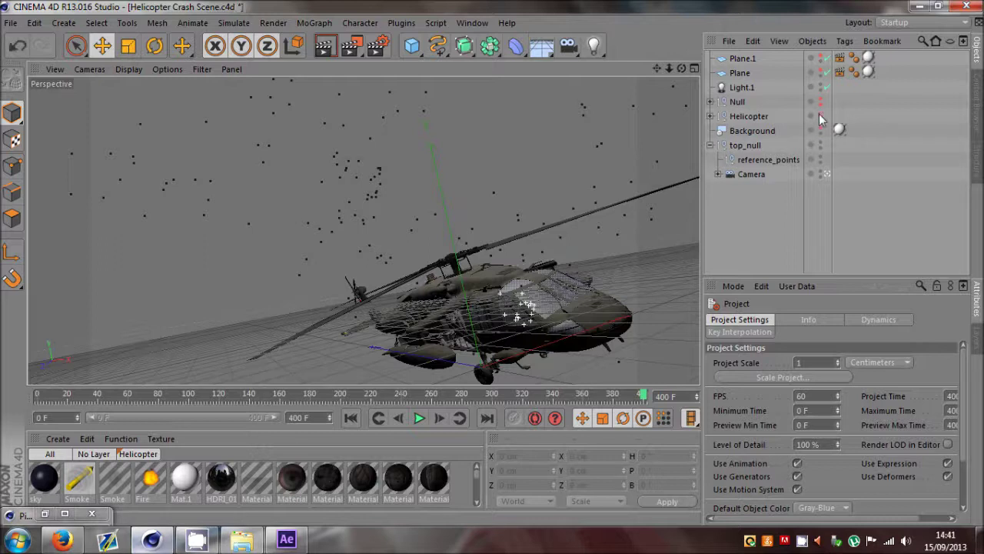
click(739, 103)
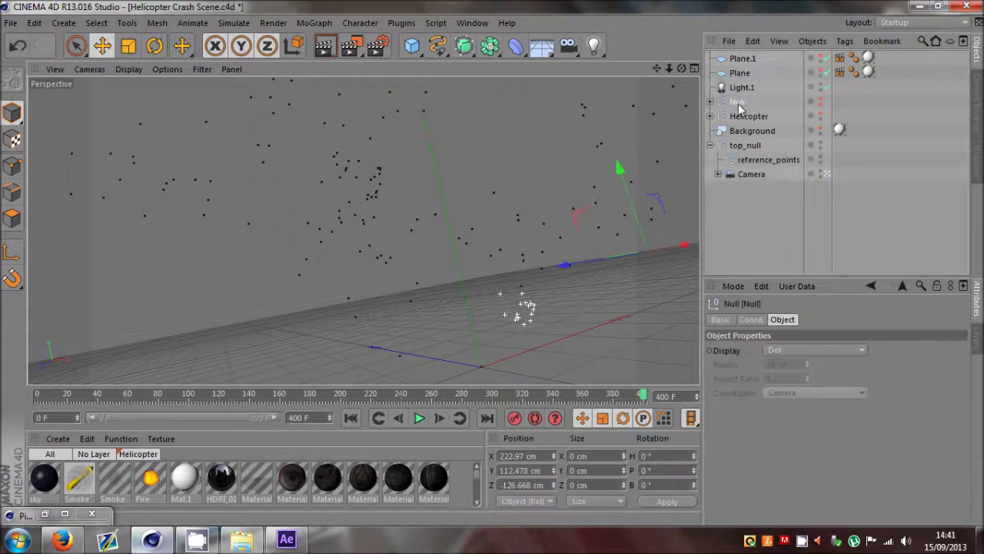
click(756, 219)
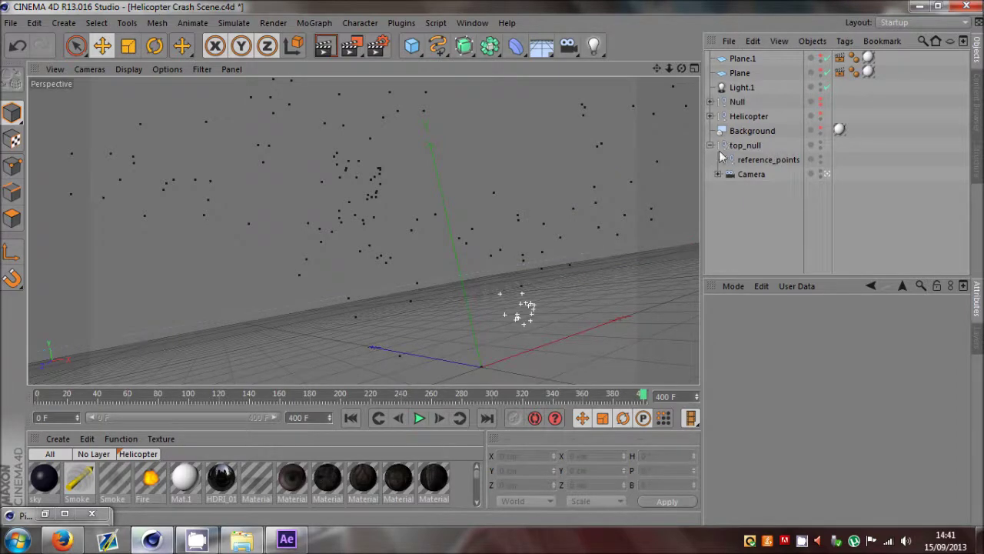
drag(386, 395, 232, 419)
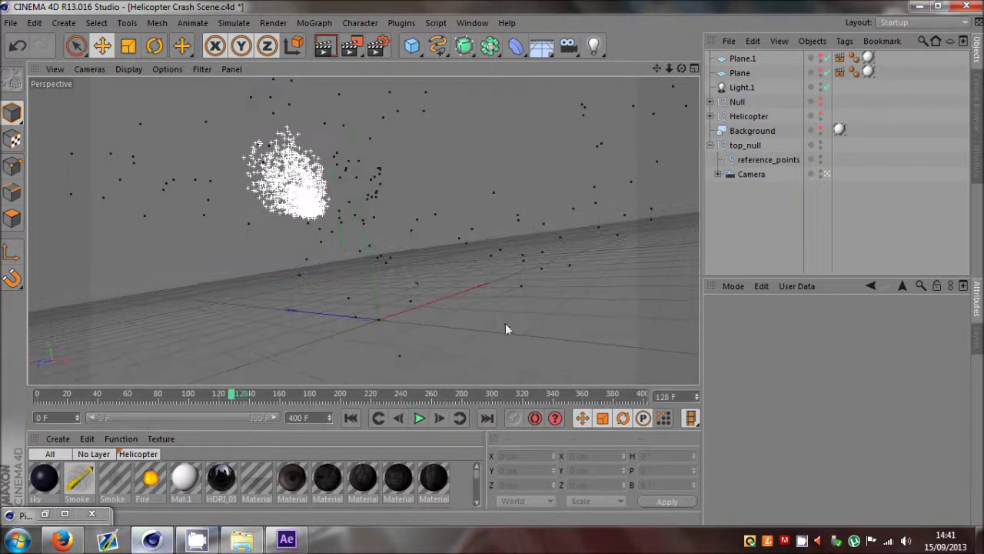
click(820, 116)
click(711, 101)
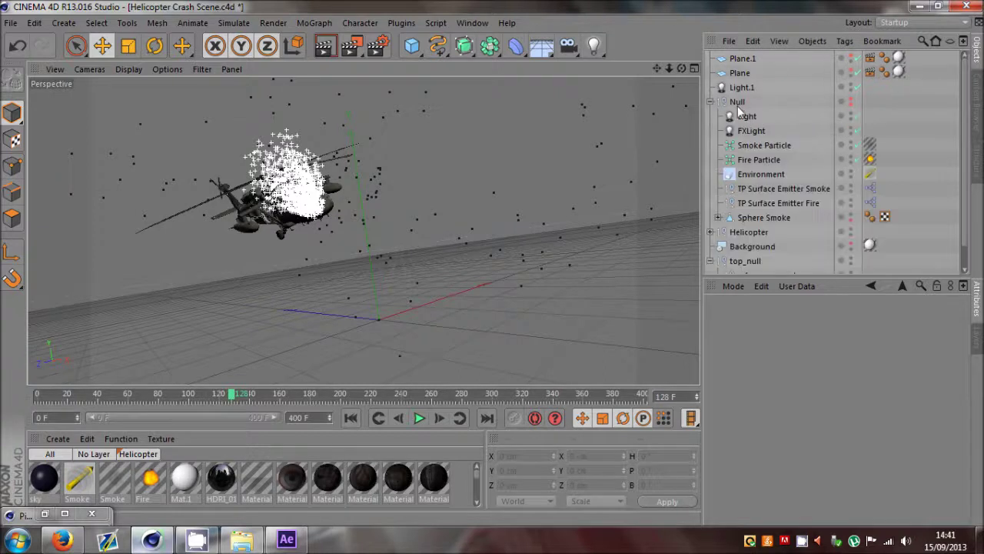
click(752, 157)
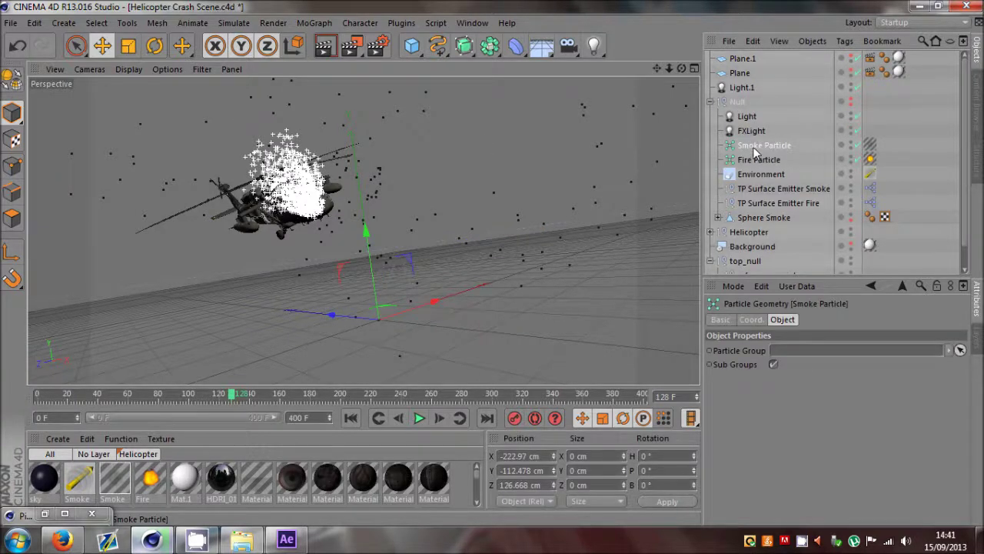
click(710, 101)
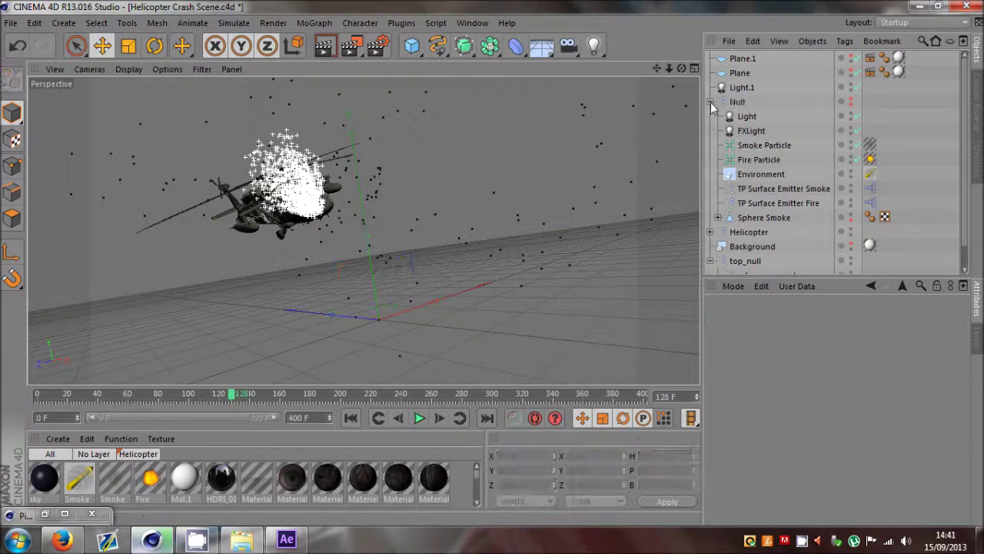
drag(242, 393, 112, 400)
click(749, 116)
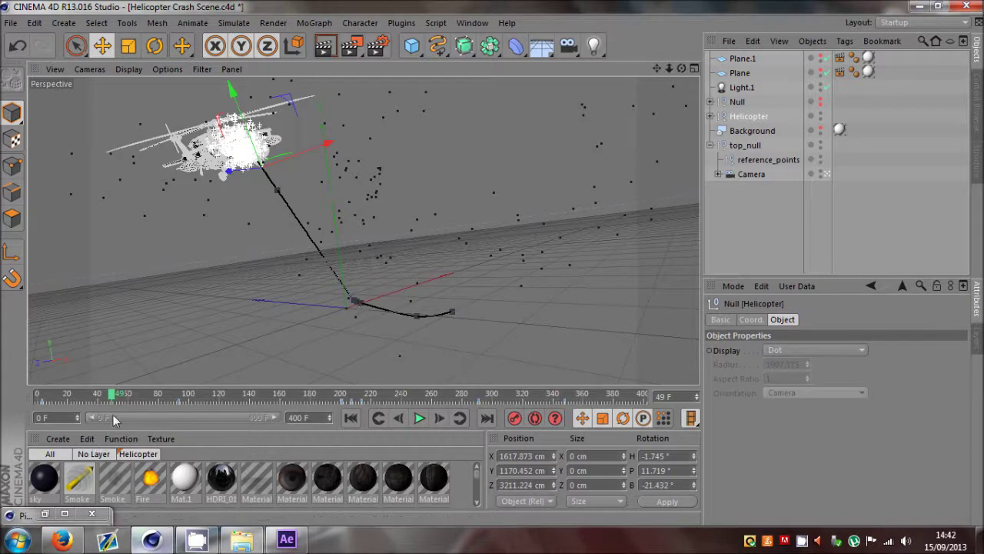
drag(113, 414, 614, 394)
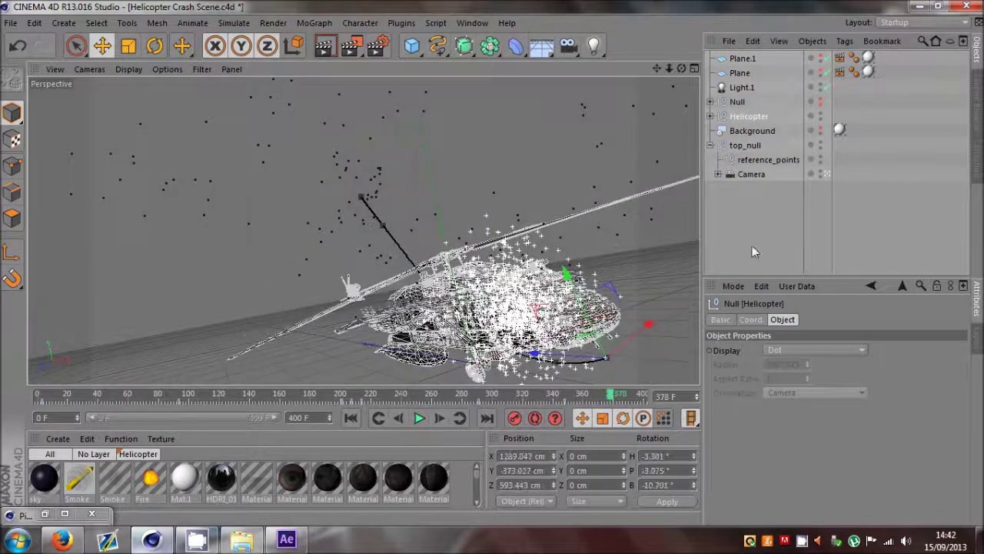
click(376, 289)
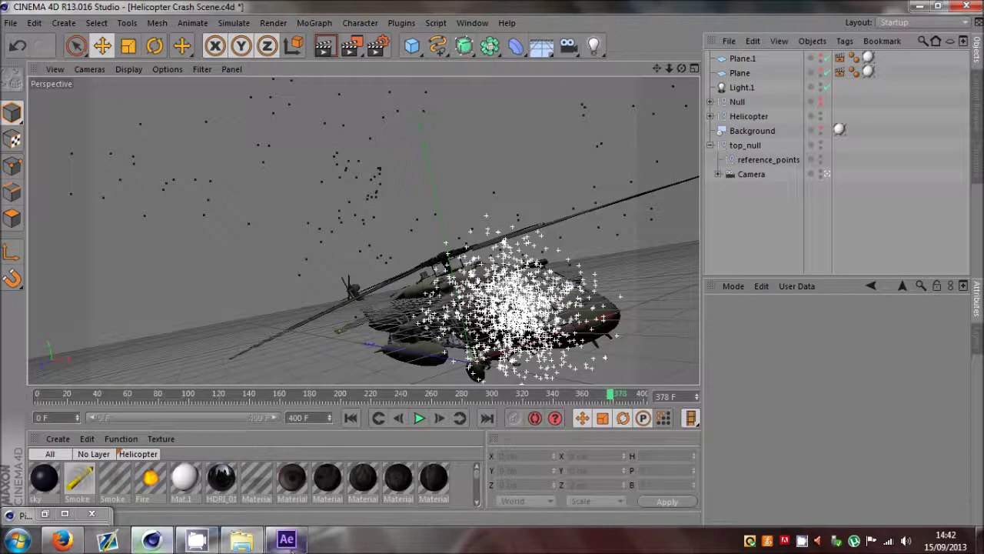
Step: Close the current project without saving and open Heli Crash Scene.aep
click(286, 540)
click(10, 21)
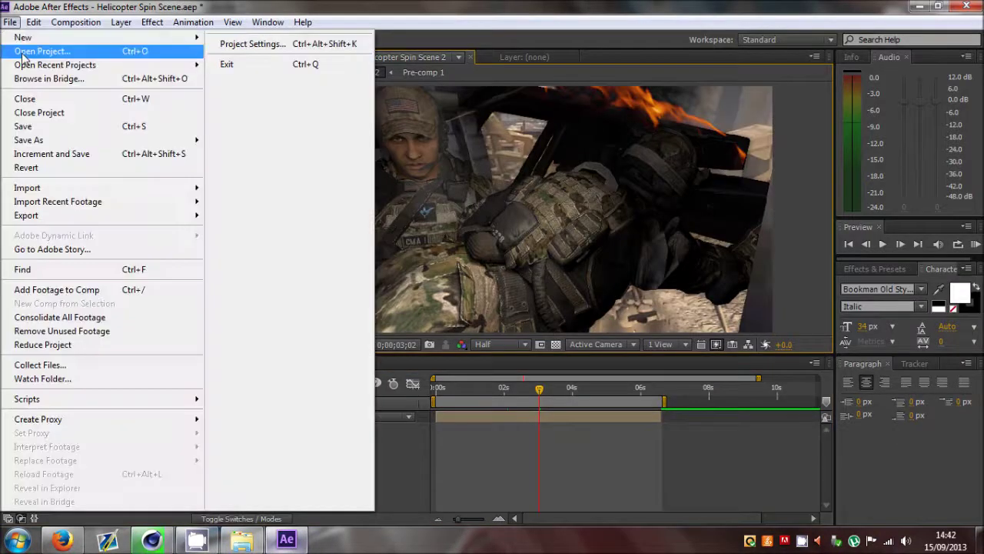
click(230, 62)
click(531, 287)
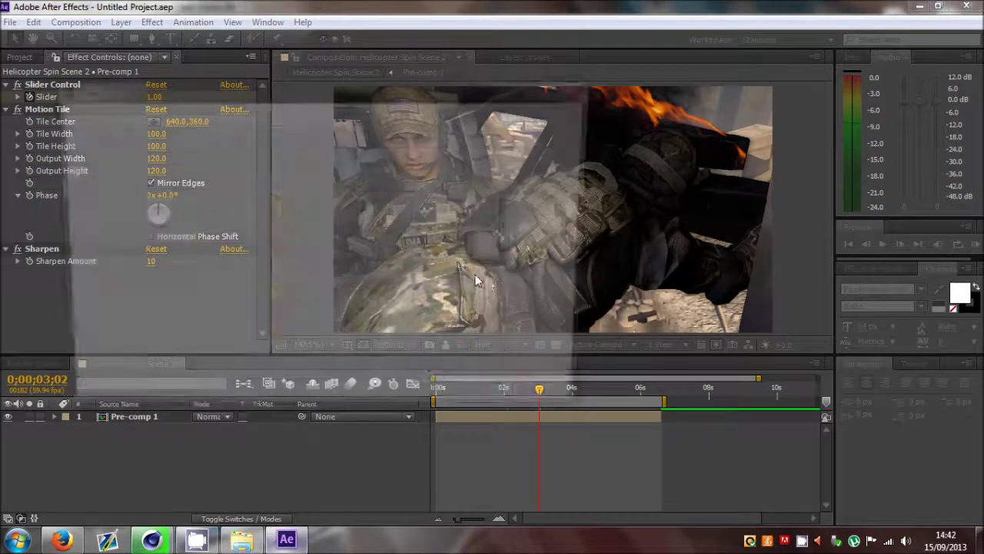
scroll(521, 296, down, 3)
scroll(520, 296, down, 2)
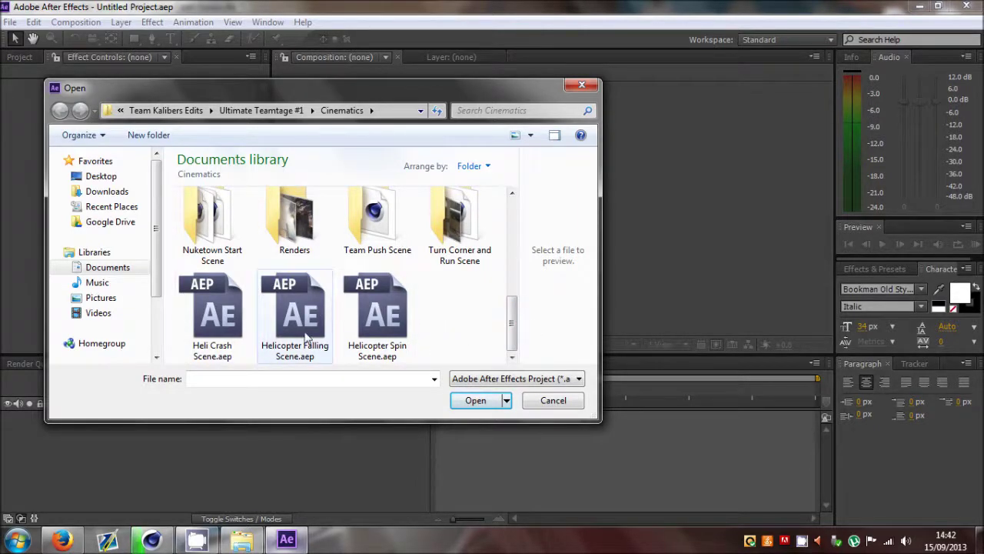
double_click(211, 315)
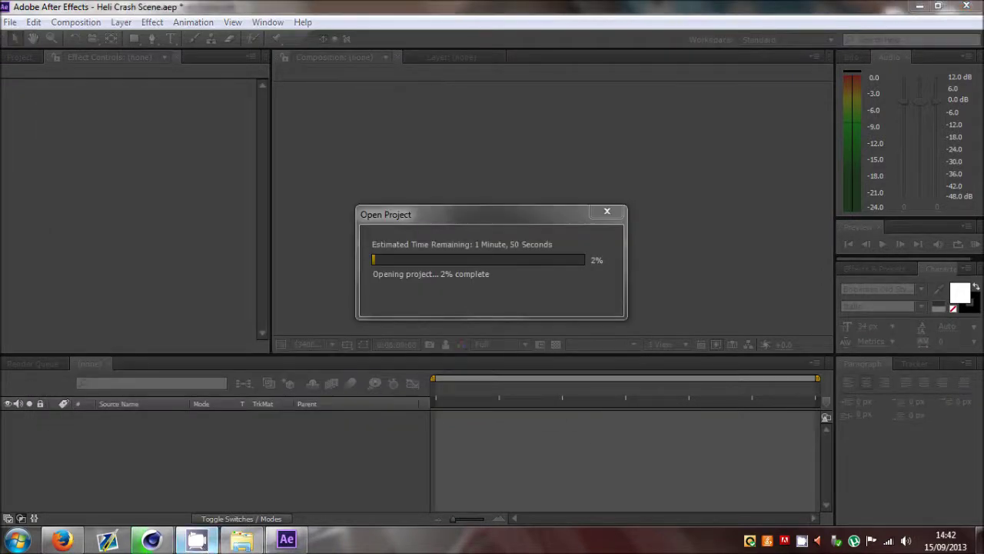
click(197, 540)
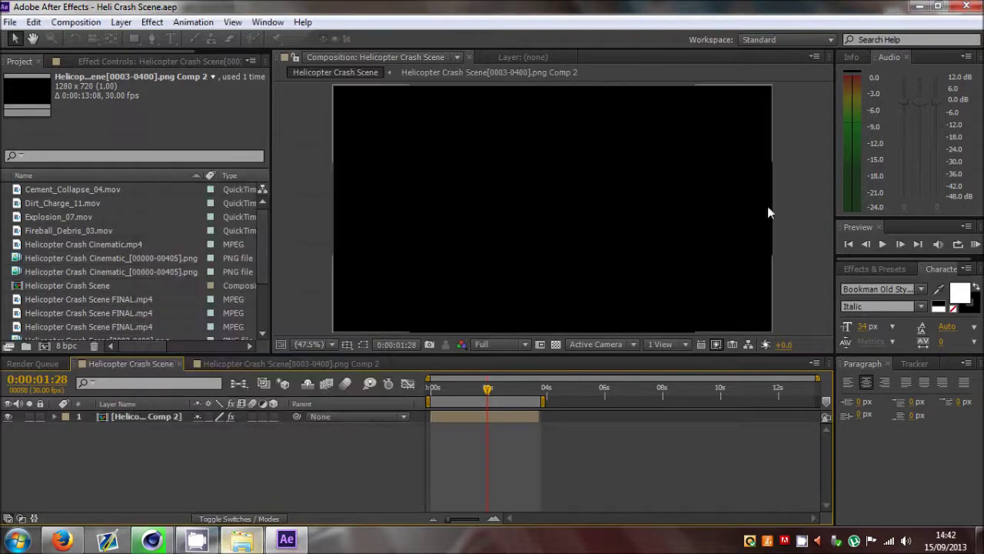
Step: Select the Comp 2 layer and switch preview resolution to Half, then back to Full
click(488, 416)
click(488, 388)
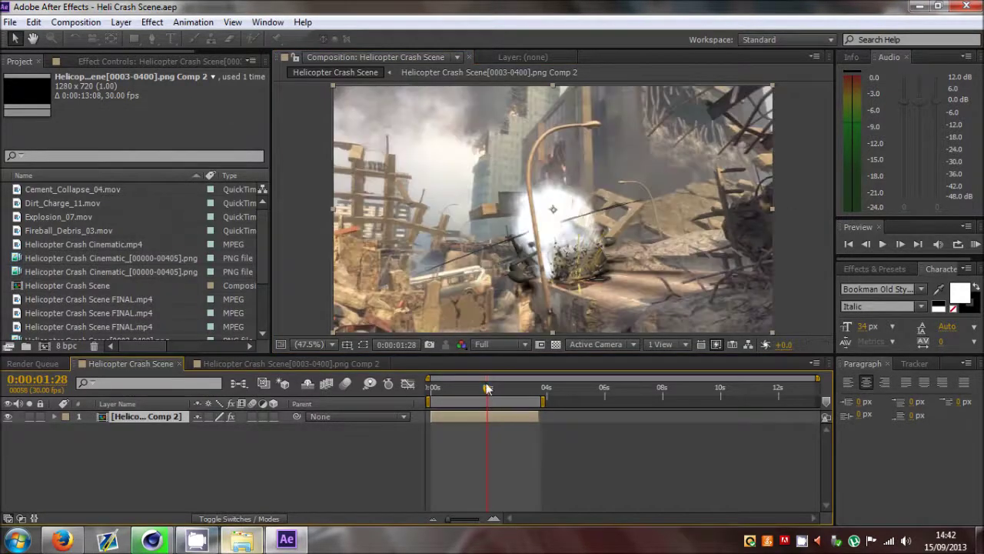
click(500, 345)
click(504, 403)
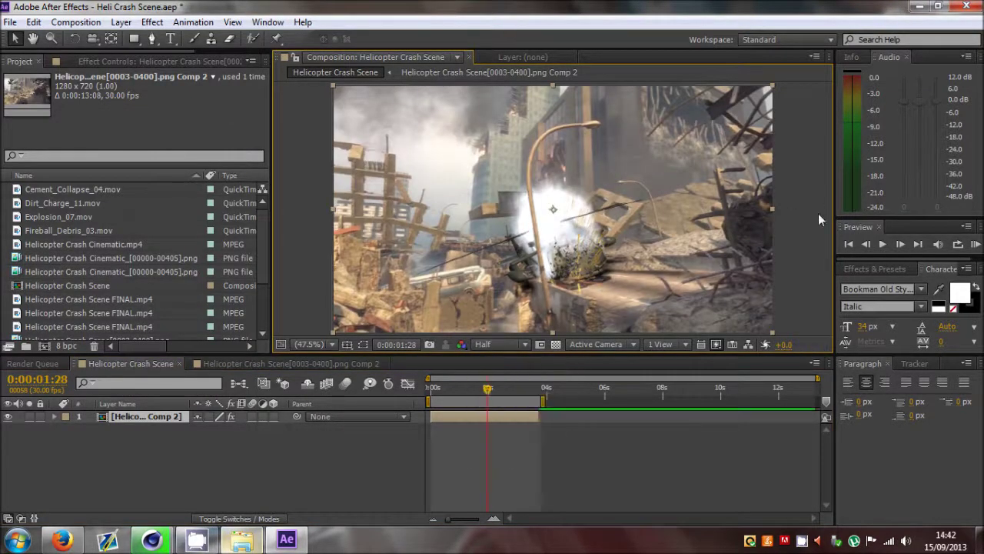
click(500, 345)
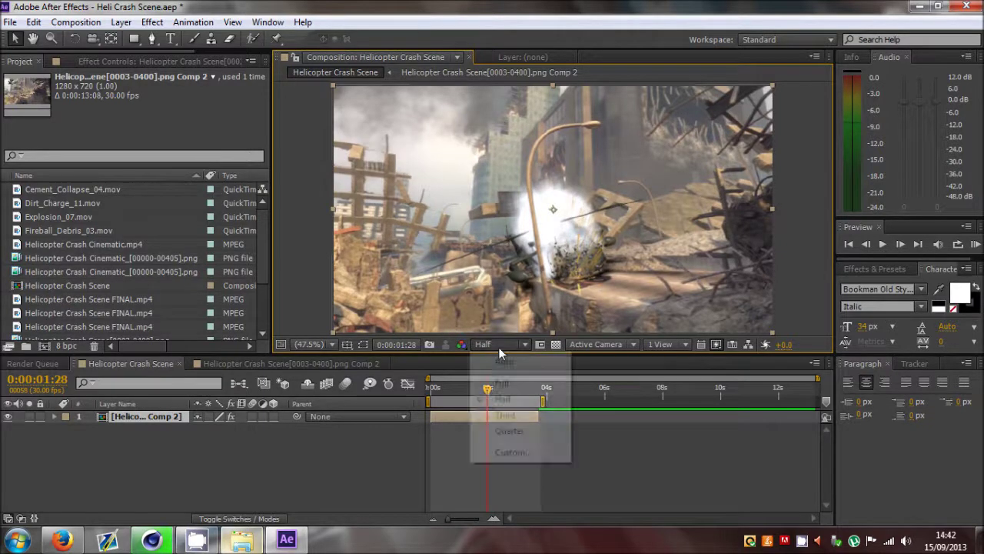
click(501, 389)
click(469, 389)
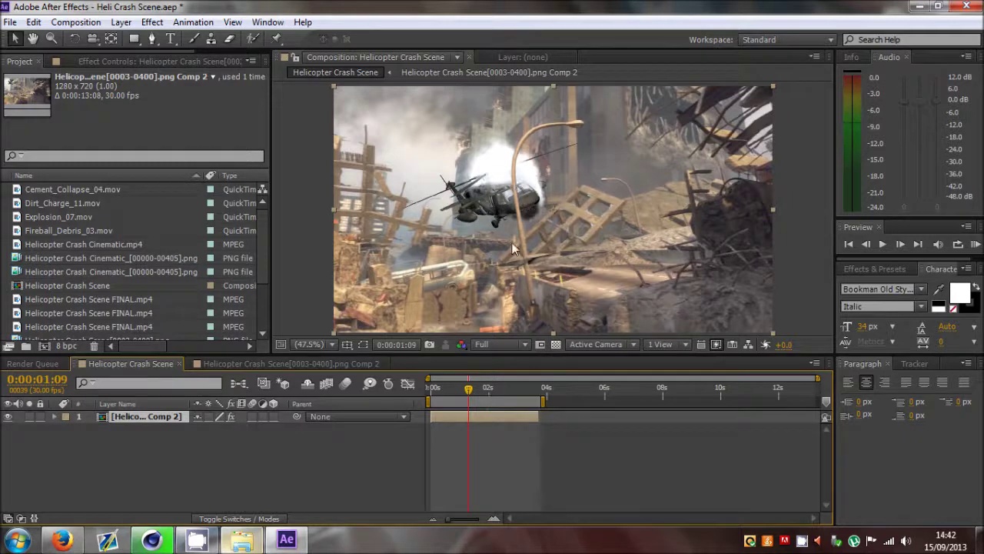
Step: Open the Comp 2 precomp, jump to the crash frames, and step twelve frames forward
double_click(462, 416)
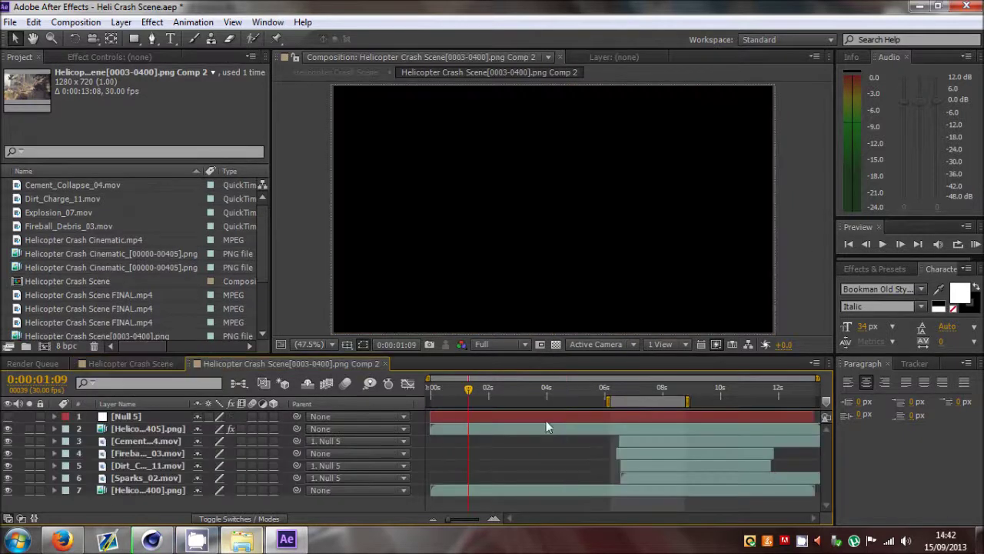
drag(523, 388, 604, 390)
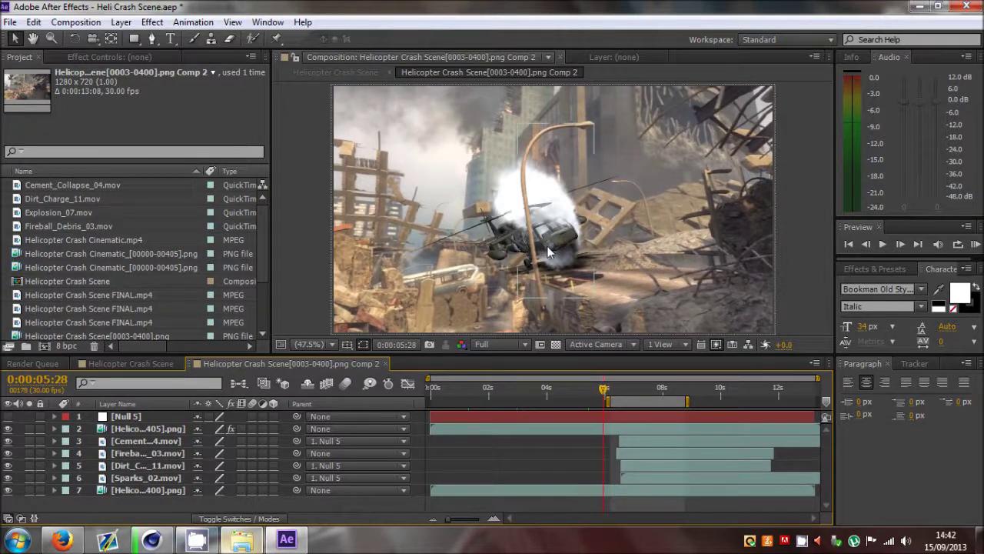
click(900, 244)
click(900, 243)
click(901, 244)
click(900, 244)
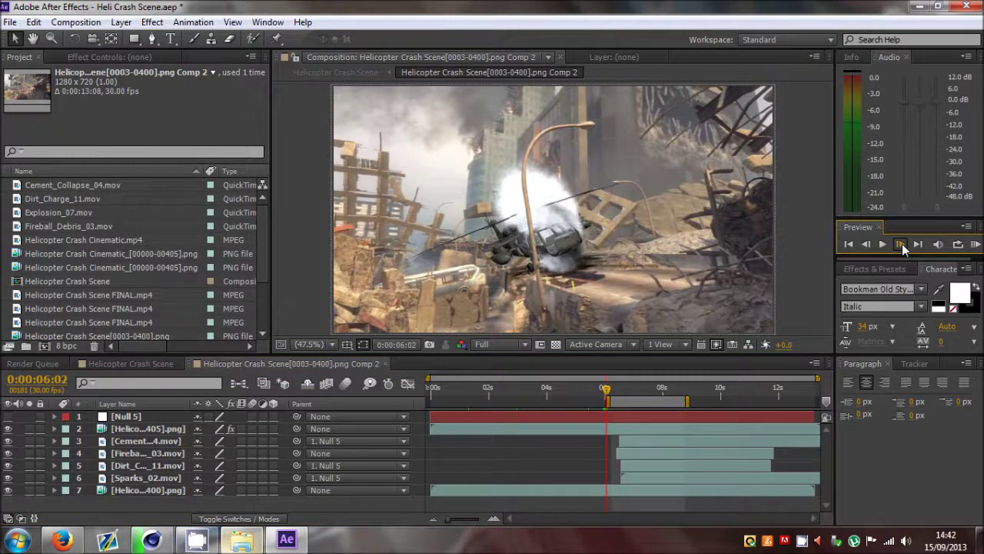
click(900, 243)
click(901, 243)
click(900, 244)
click(900, 244)
click(902, 243)
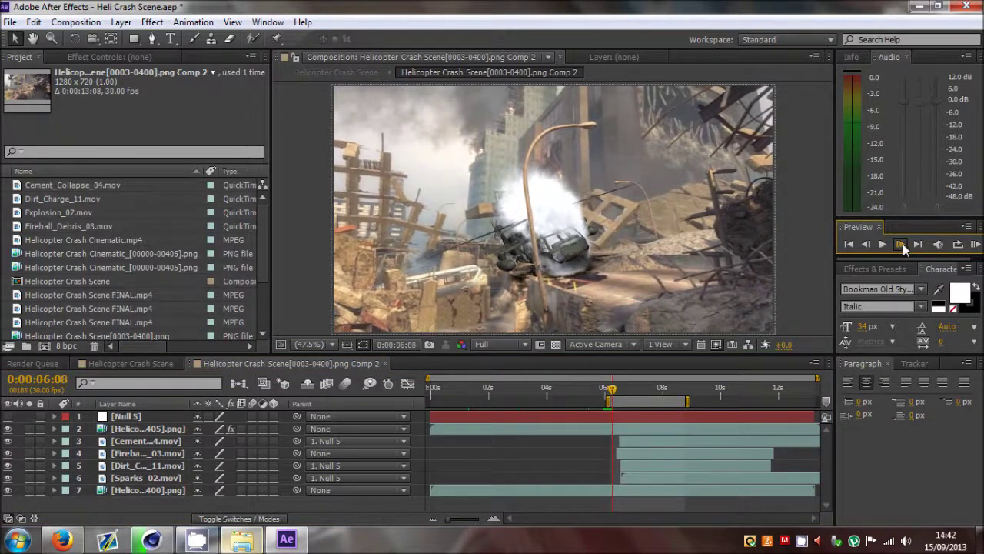
click(902, 243)
click(903, 243)
click(902, 243)
click(903, 244)
click(903, 244)
click(903, 244)
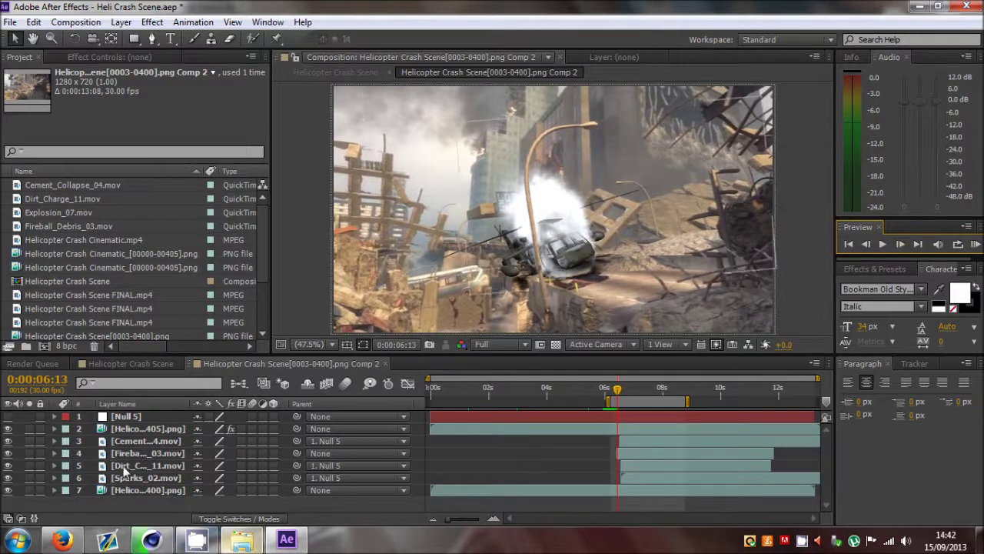
Step: Review Sparks_02, Dirt_Charge_11, Fireball_Debris_03 and Cement_Collapse_04 layers while stepping further
click(129, 478)
click(131, 467)
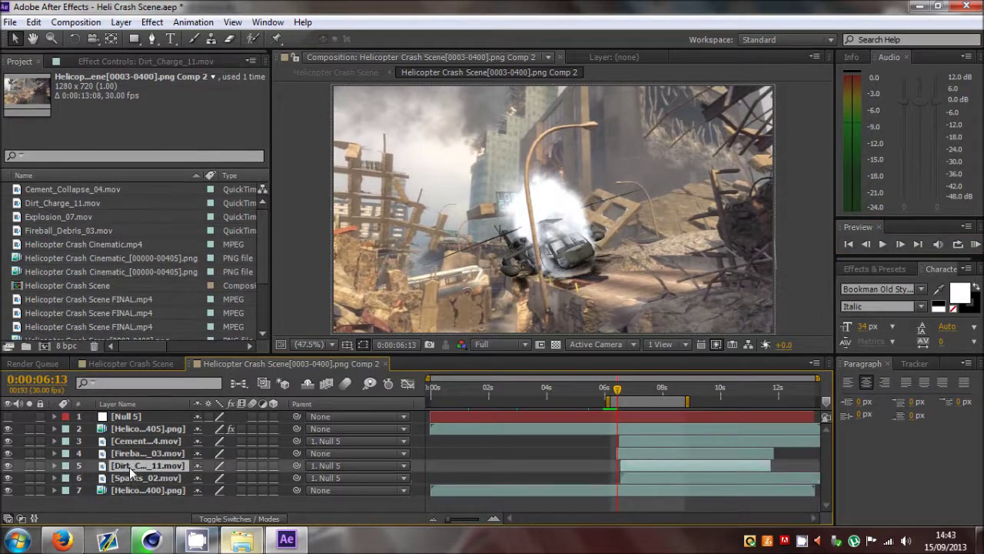
click(130, 455)
click(135, 442)
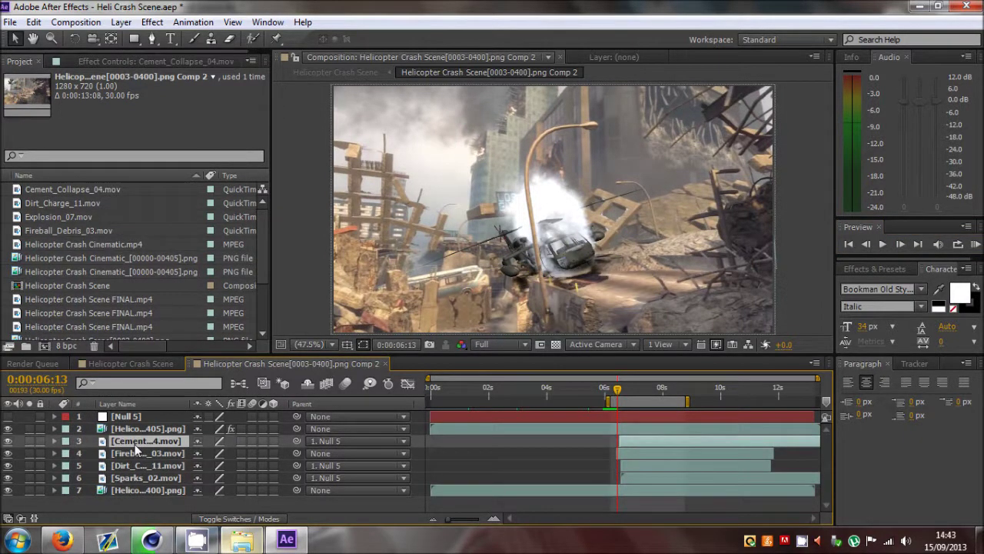
click(901, 244)
click(900, 244)
click(900, 244)
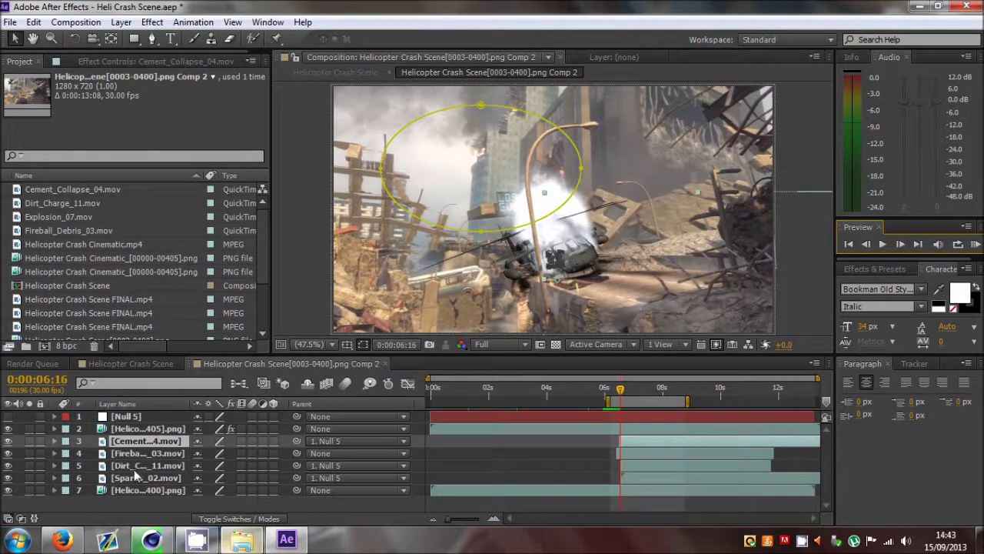
click(136, 467)
click(146, 441)
click(901, 244)
click(901, 243)
click(901, 244)
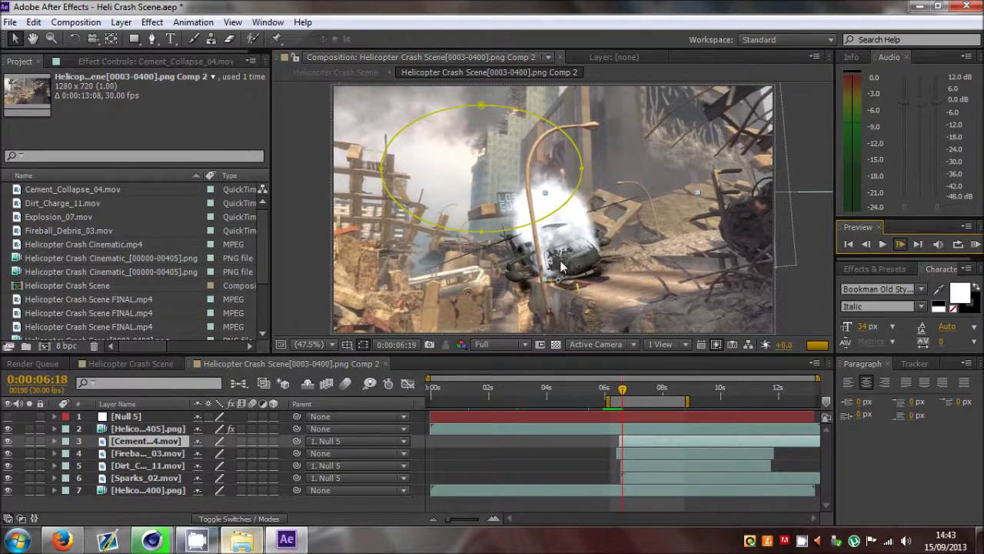
Step: Zoom the view to 100% and pan to centre the helicopter
key(h)
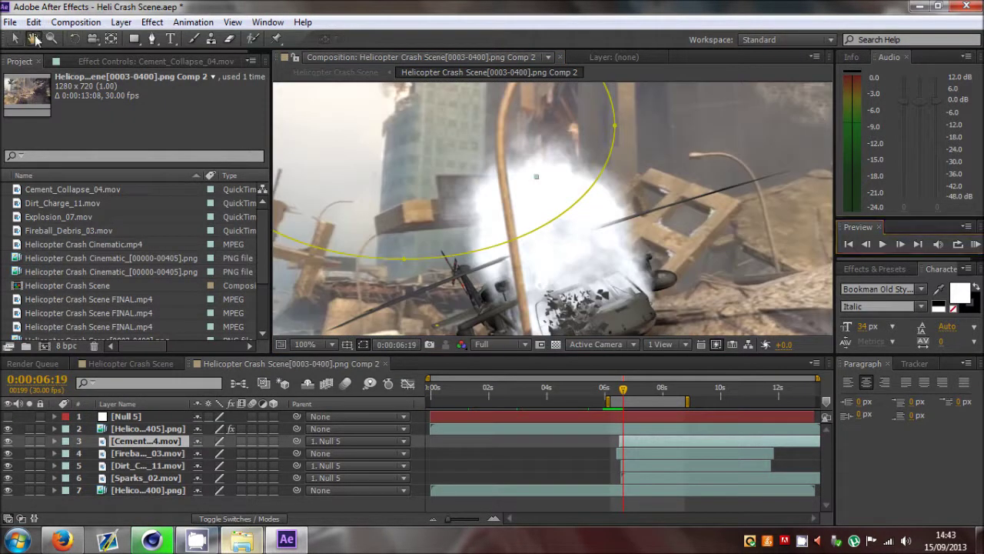
drag(583, 295, 574, 225)
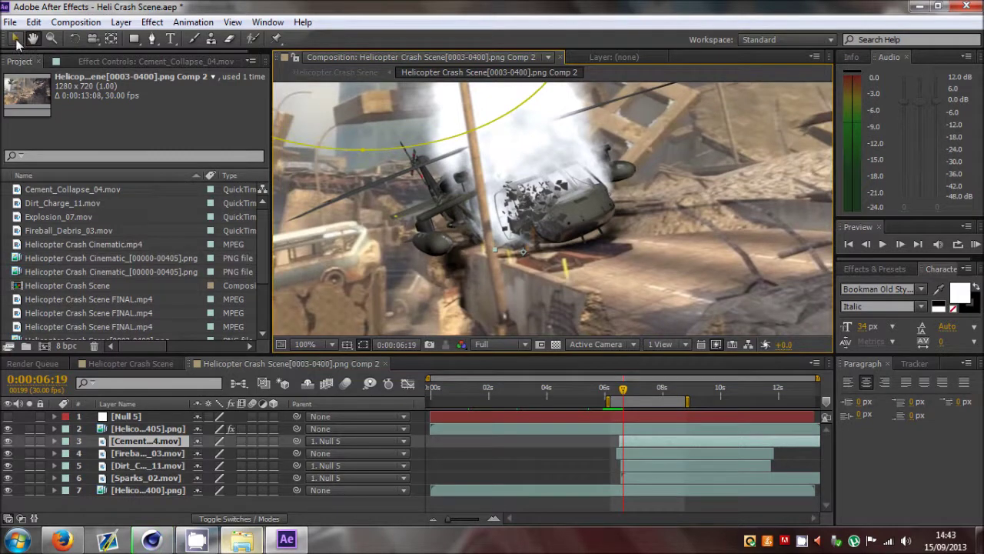
key(v)
Step: Step the explosion forward frame by frame to 0:00:07:12
click(900, 244)
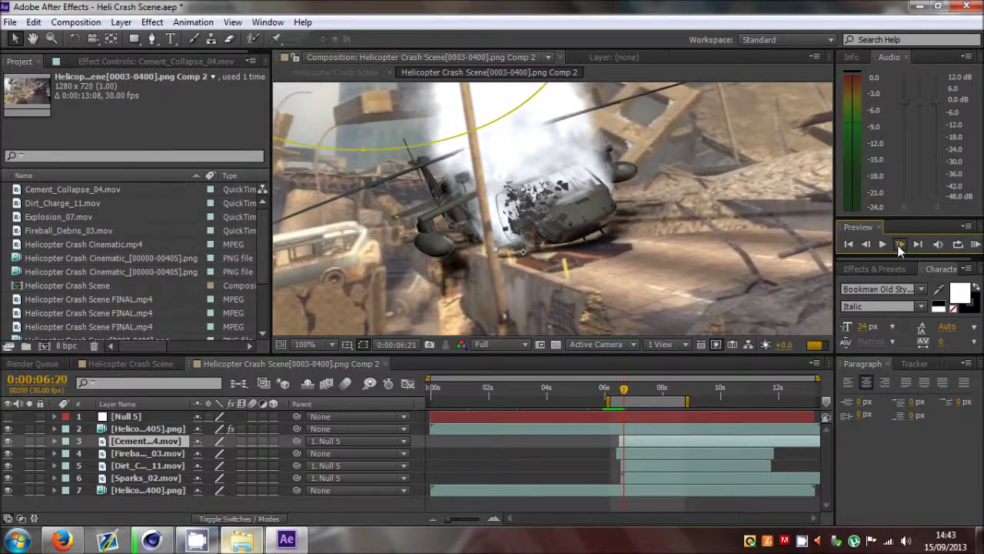
click(900, 244)
click(899, 245)
click(900, 244)
click(900, 244)
click(899, 244)
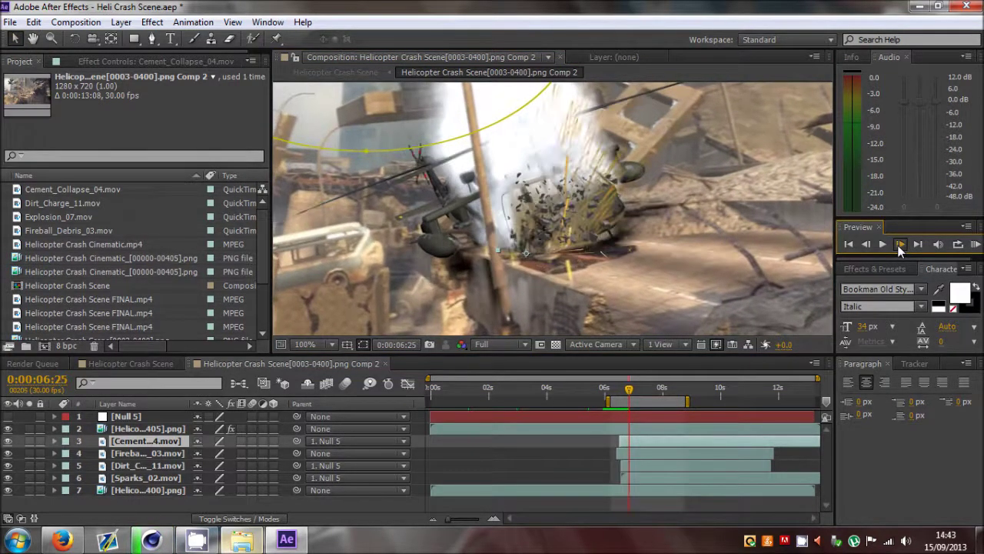
click(899, 245)
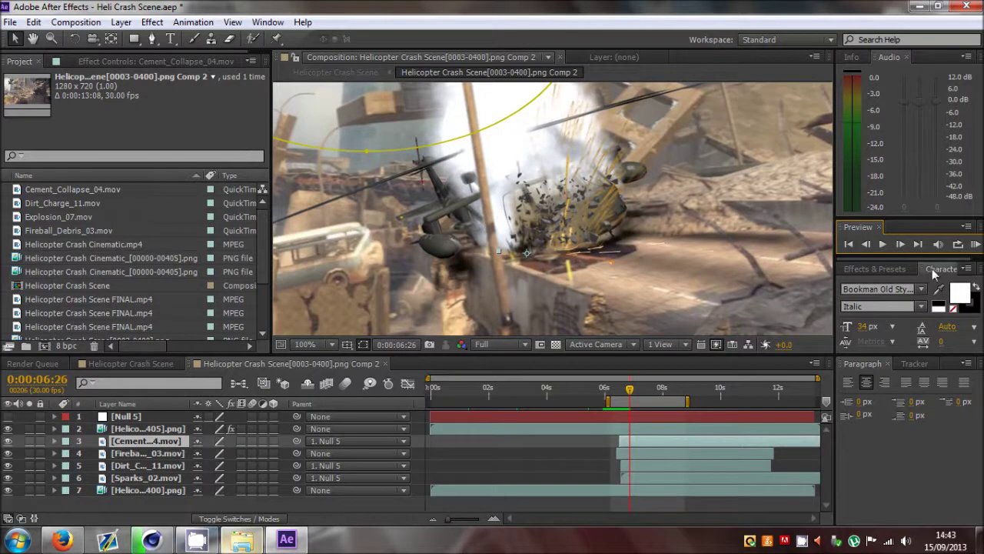
click(899, 245)
click(900, 244)
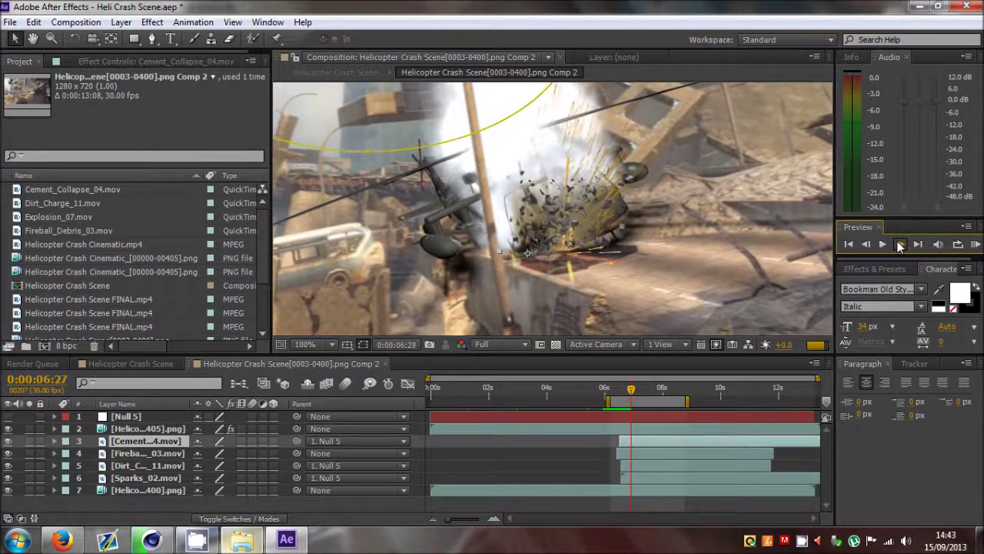
click(900, 245)
click(900, 245)
click(899, 245)
click(899, 245)
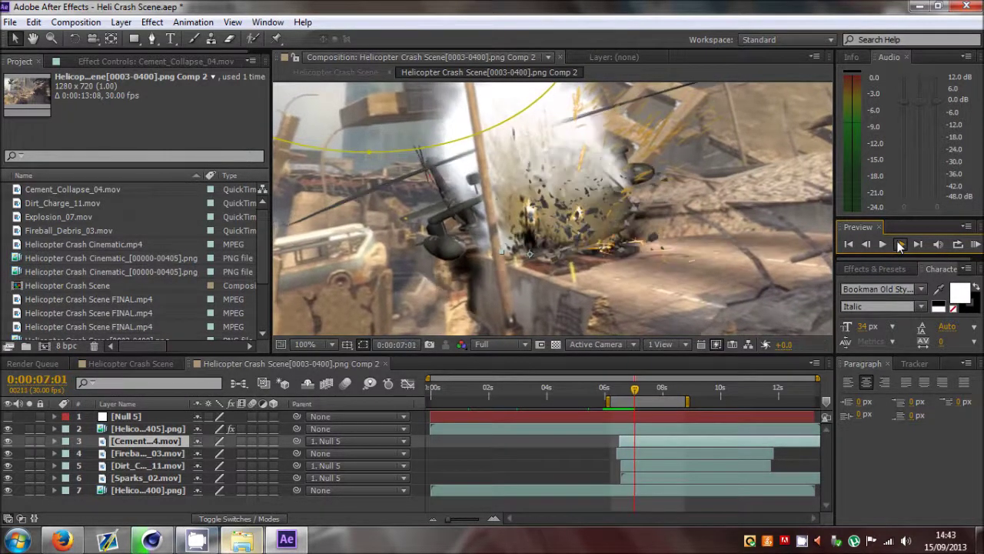
click(900, 245)
click(900, 244)
click(900, 245)
click(899, 245)
click(900, 245)
click(900, 245)
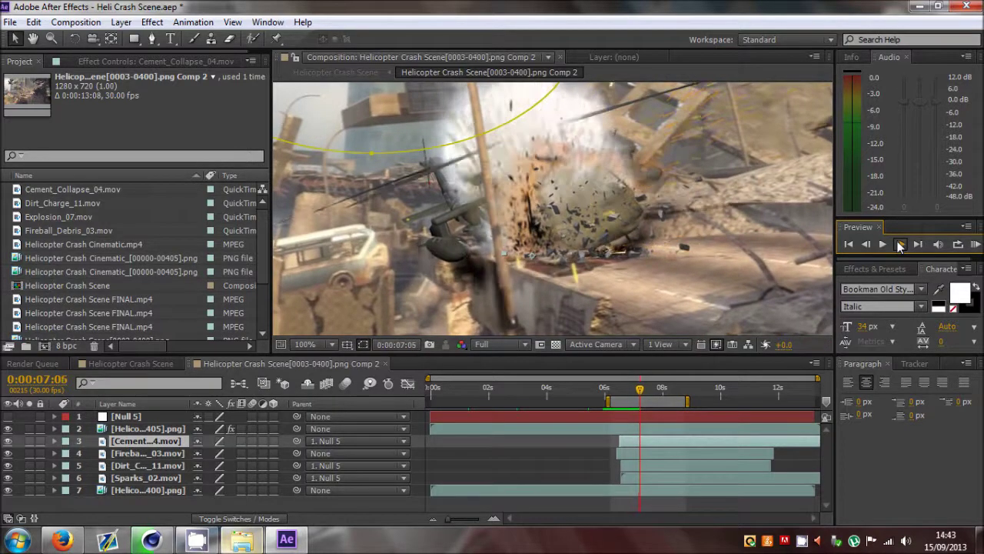
click(899, 245)
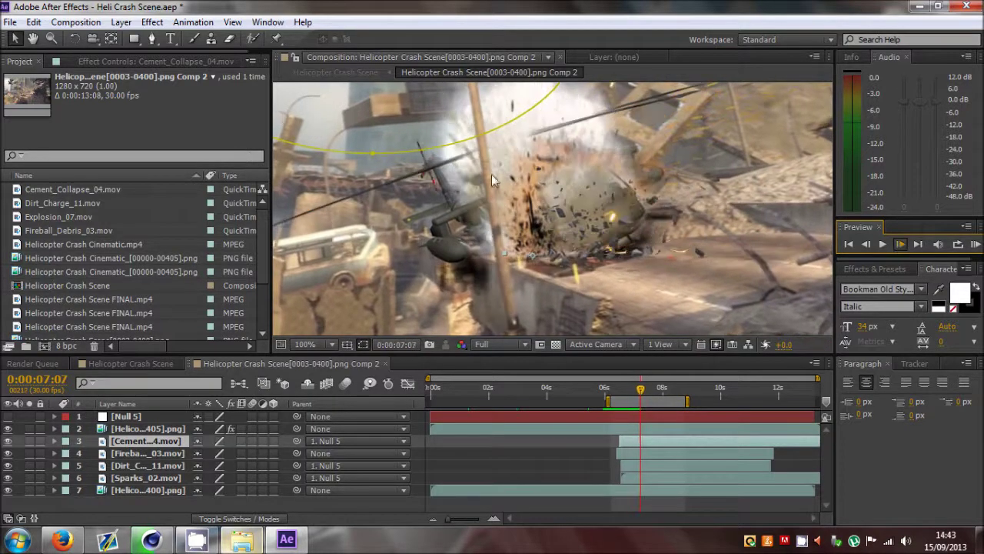
click(904, 240)
click(904, 241)
click(903, 241)
click(904, 241)
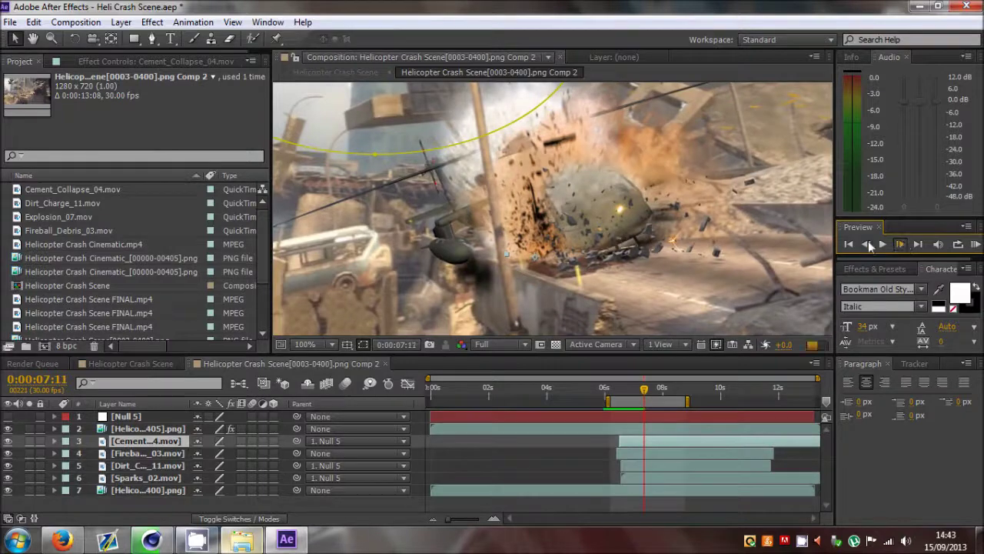
Step: Select Fireball_Debris_03 and Cement_Collapse_04, zooming out to 50% and back to 100%
click(127, 455)
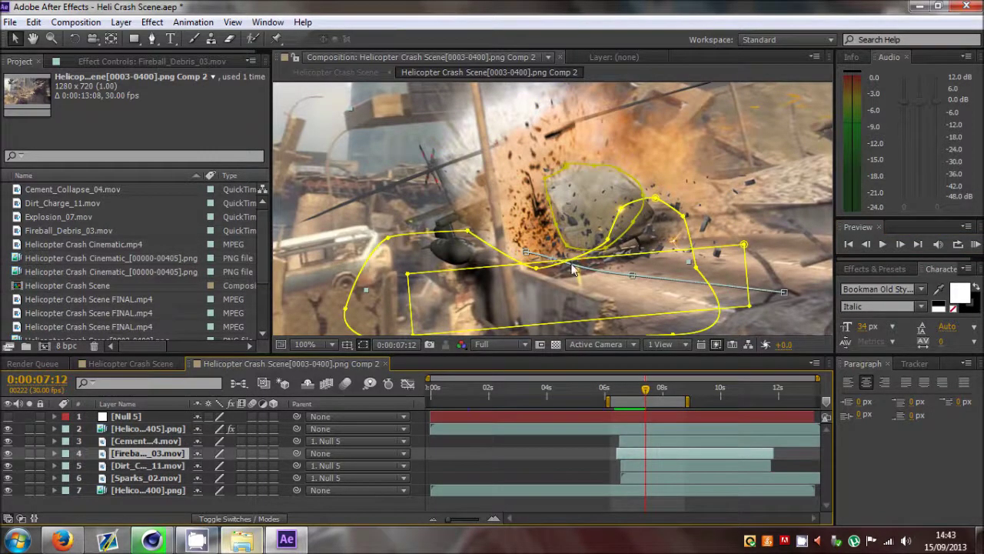
key(comma)
click(569, 231)
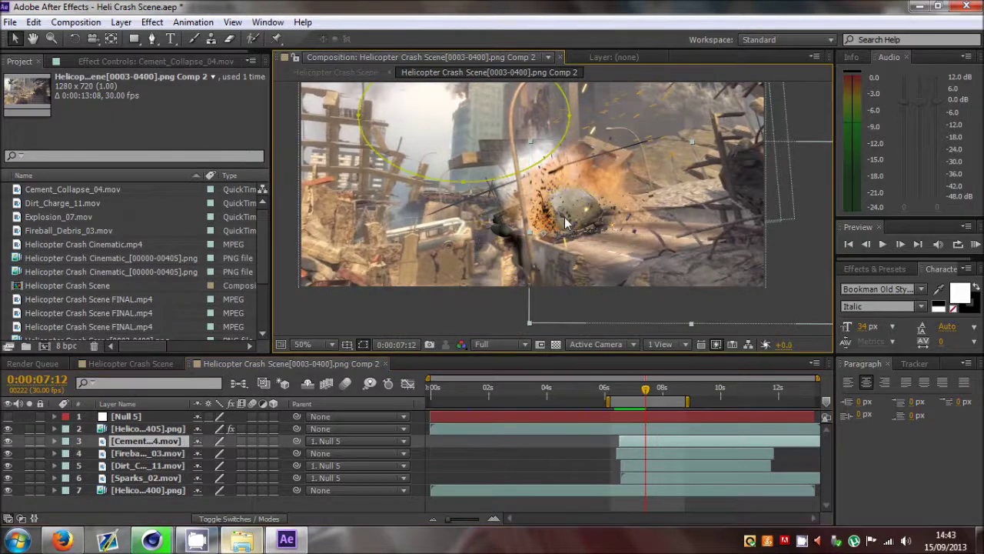
key(period)
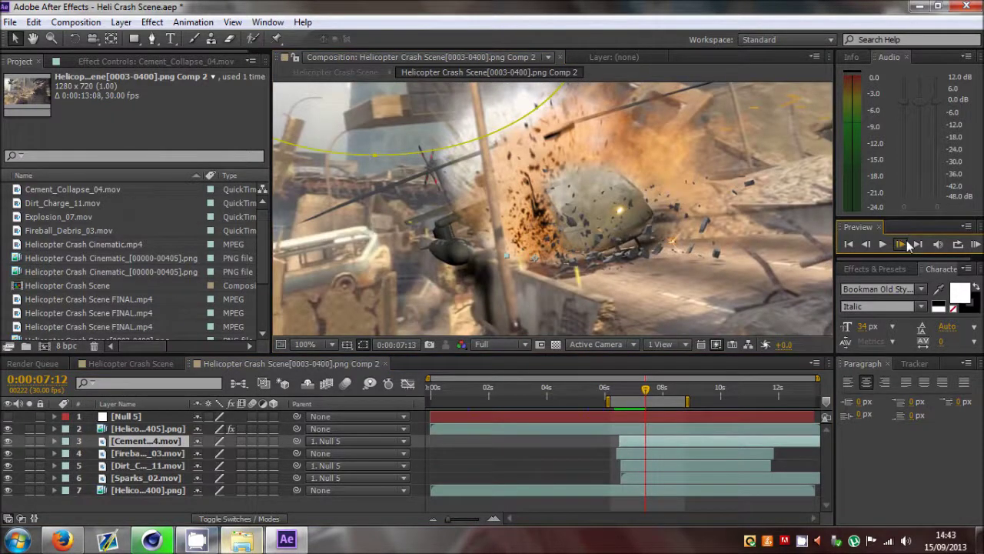
Step: Step through the fireball and debris burst frame by frame to 0:00:07:29
click(908, 243)
click(908, 243)
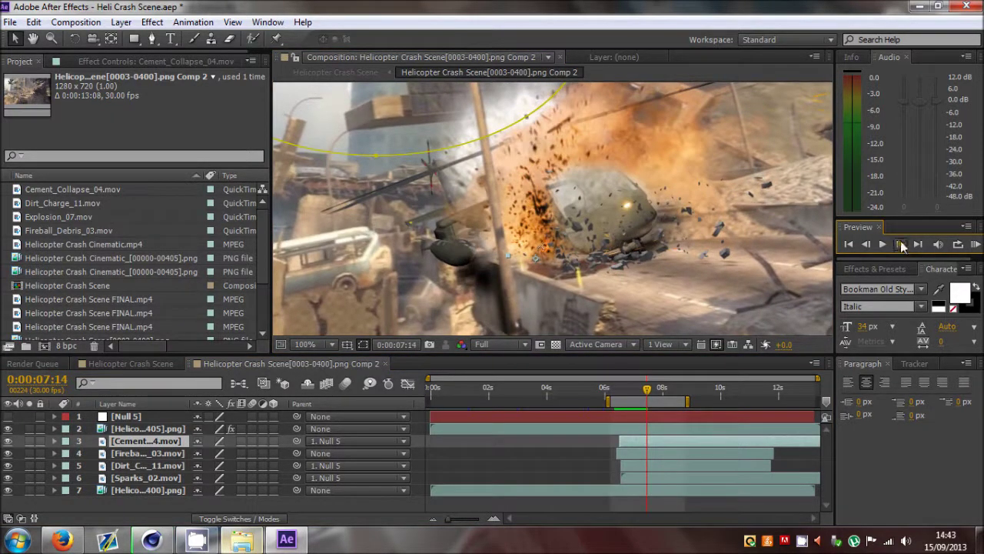
key(space)
scroll(591, 240, down, 1)
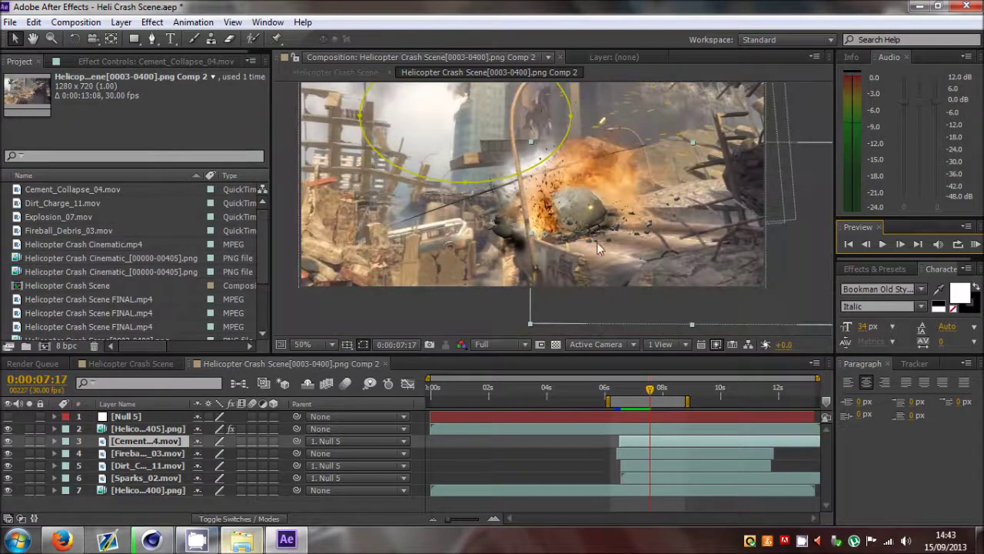
scroll(591, 241, up, 1)
click(902, 247)
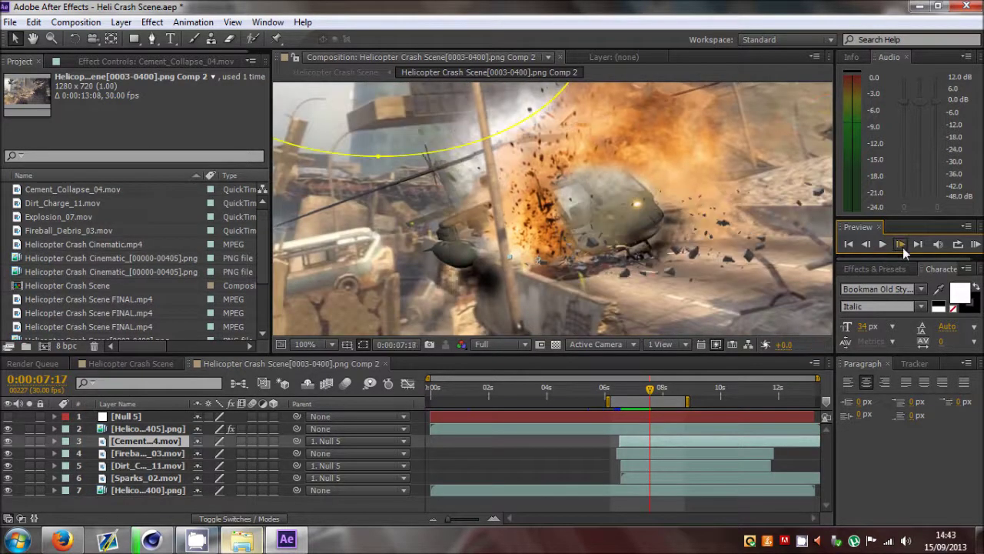
click(903, 247)
click(903, 247)
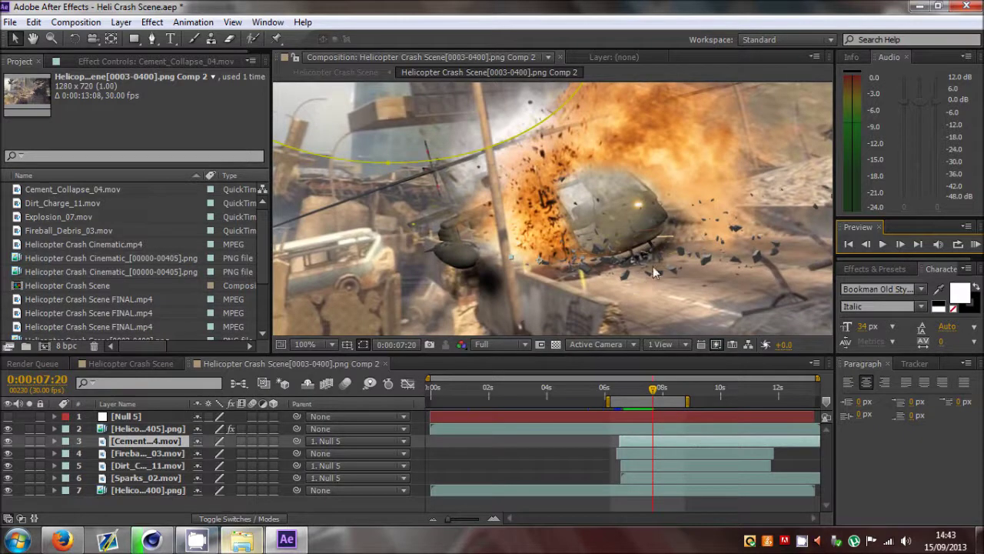
click(902, 246)
click(902, 246)
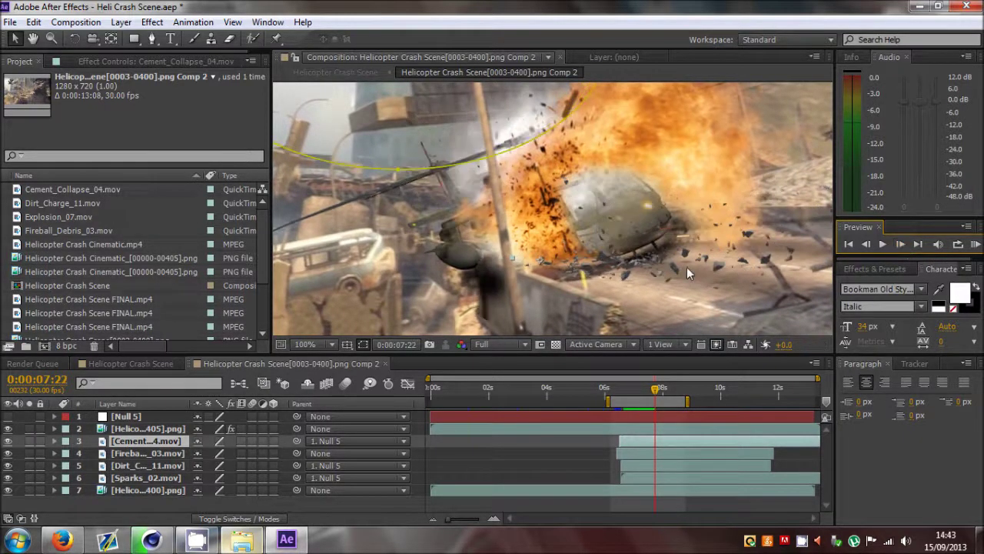
click(899, 243)
click(899, 243)
click(899, 243)
click(899, 243)
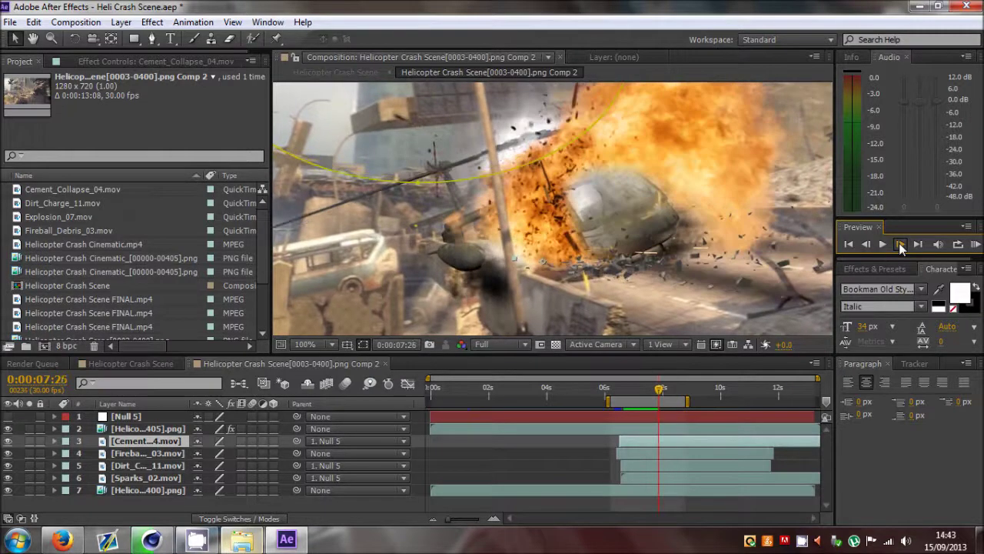
click(899, 243)
click(899, 243)
click(899, 243)
scroll(562, 274, down, 2)
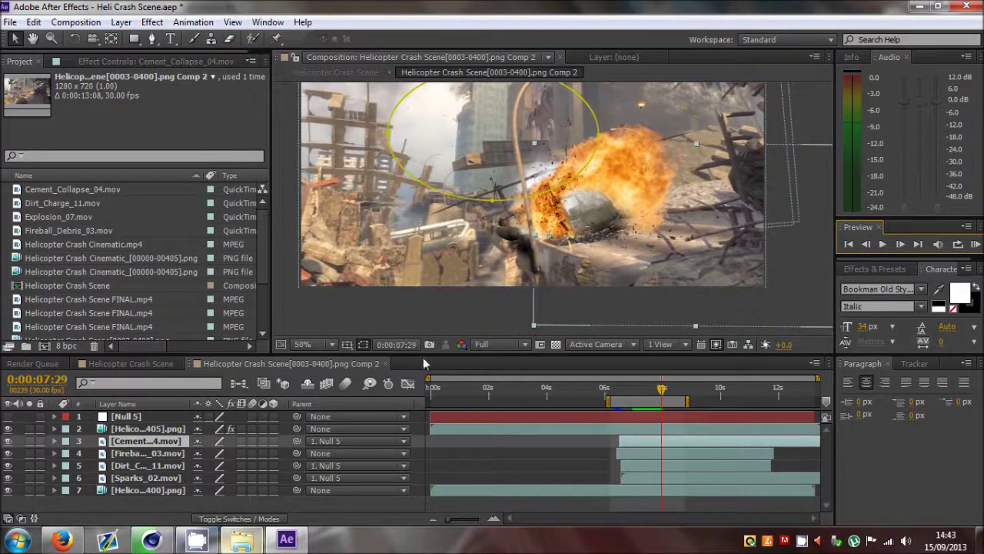
Step: In the Helicopter Crash Scene comp, show the shake effect controls and scrub around 0:00:02:00
click(123, 359)
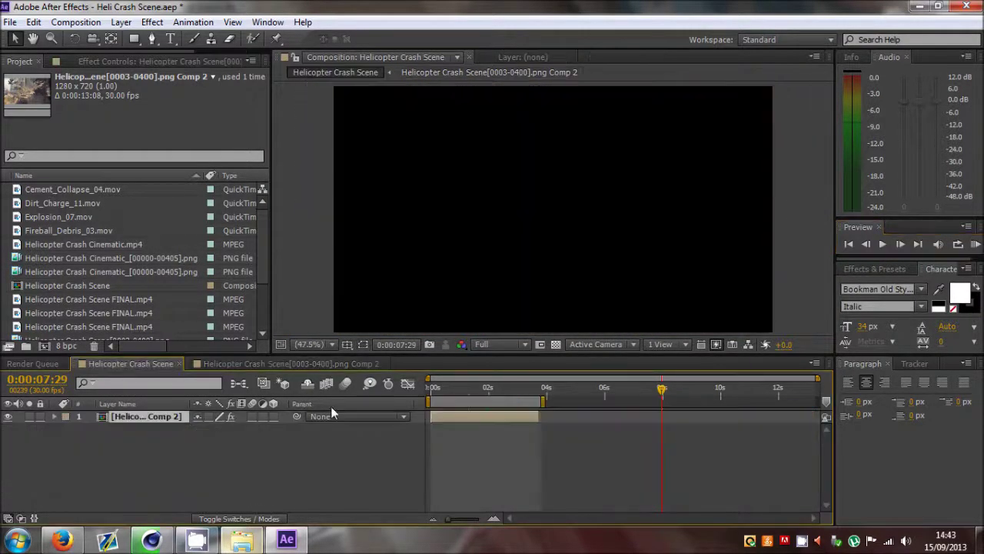
click(146, 61)
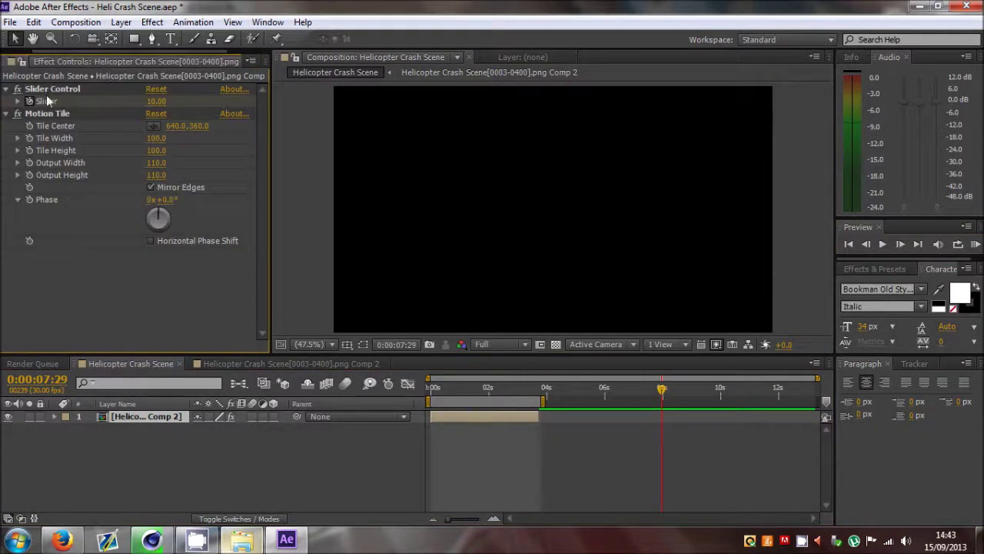
click(46, 101)
click(491, 391)
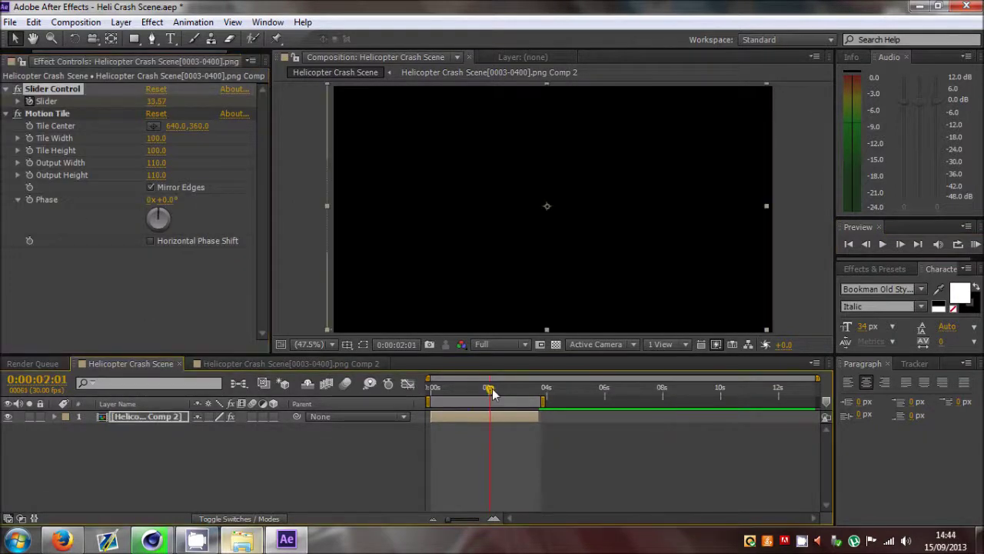
drag(492, 394, 506, 392)
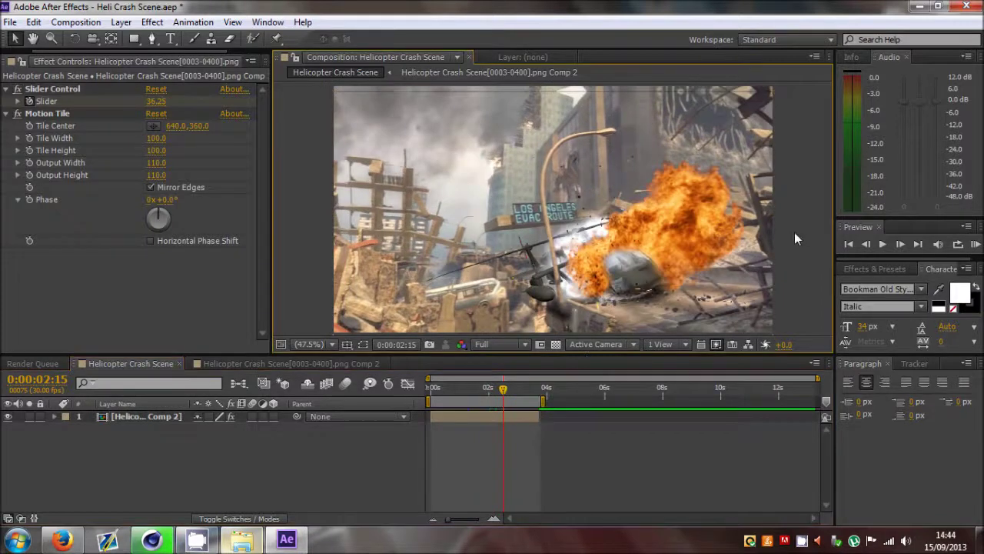
mouse_move(496, 391)
mouse_down()
mouse_move(510, 392)
mouse_move(487, 393)
mouse_up()
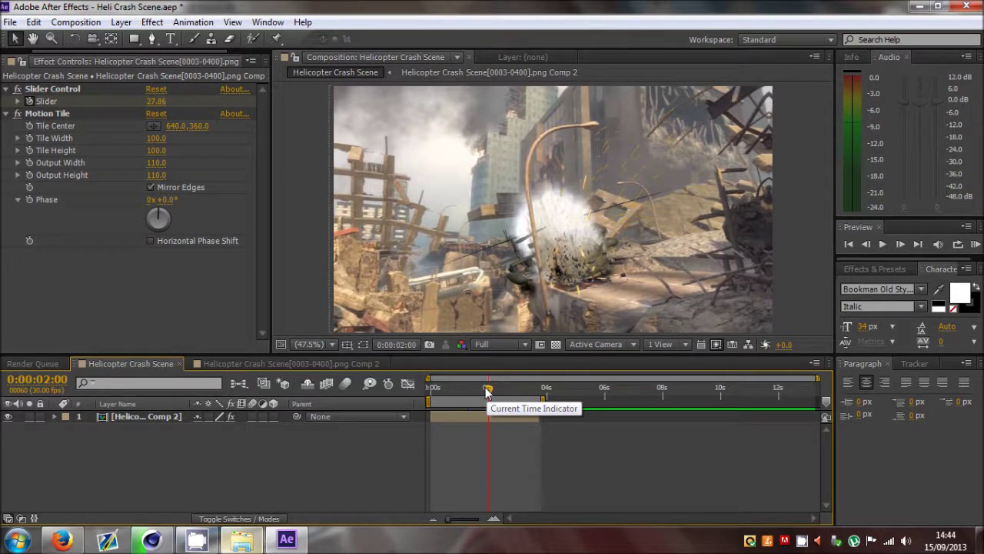
Step: Step frame by frame back and forth across the crash impact to watch the shake Slider
click(862, 241)
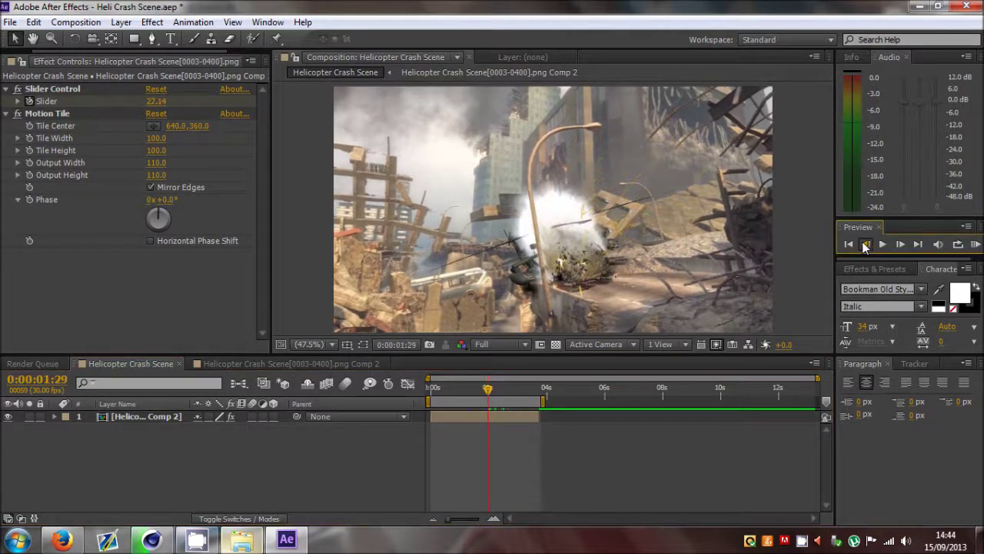
click(862, 241)
click(865, 243)
click(865, 244)
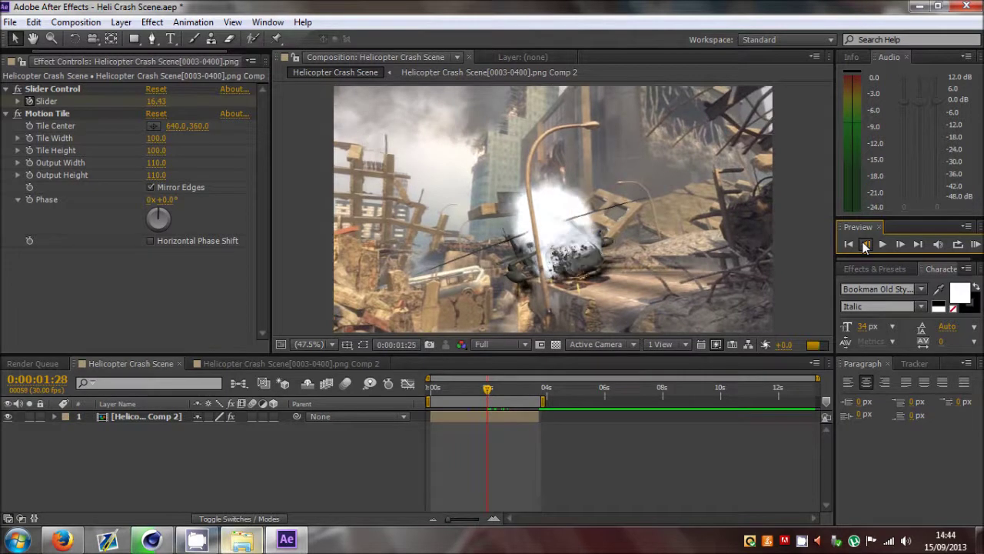
click(865, 243)
click(865, 244)
click(900, 244)
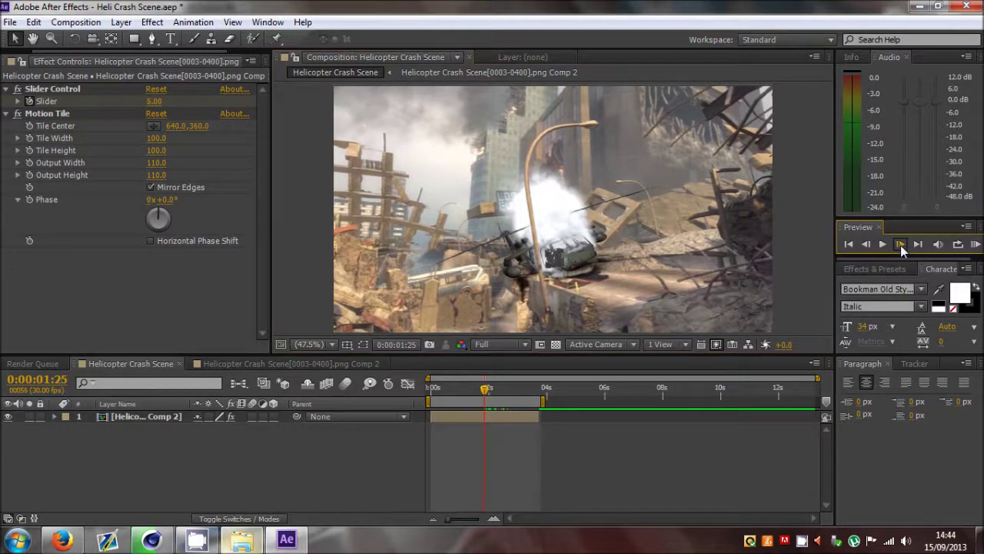
click(900, 243)
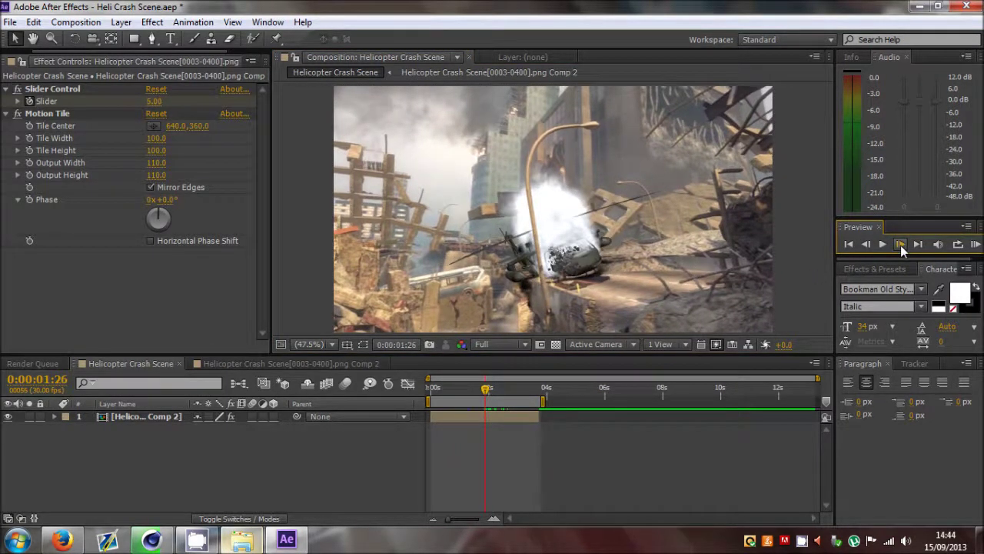
click(900, 243)
click(901, 244)
click(900, 244)
click(901, 243)
click(901, 243)
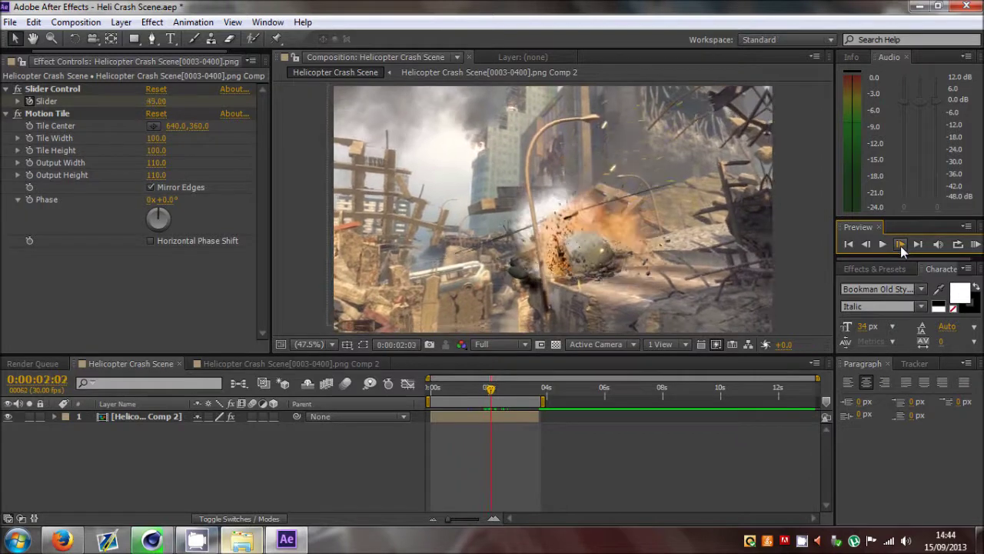
Step: Advance a few more frames watching the Slider value, then return to Comp 2 and select Null 5
click(900, 244)
click(900, 244)
click(900, 243)
click(901, 244)
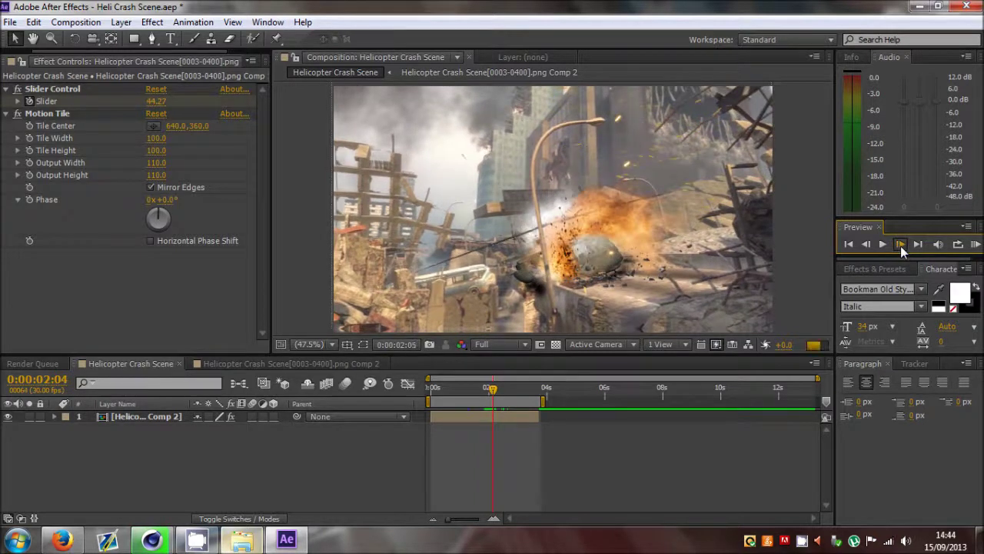
click(901, 244)
key(Page_Down)
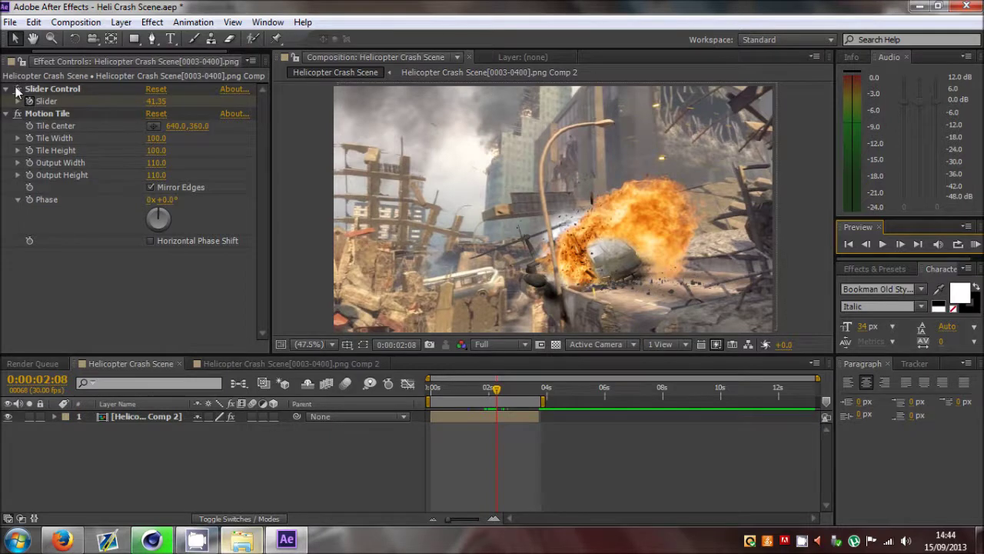
click(253, 363)
click(124, 418)
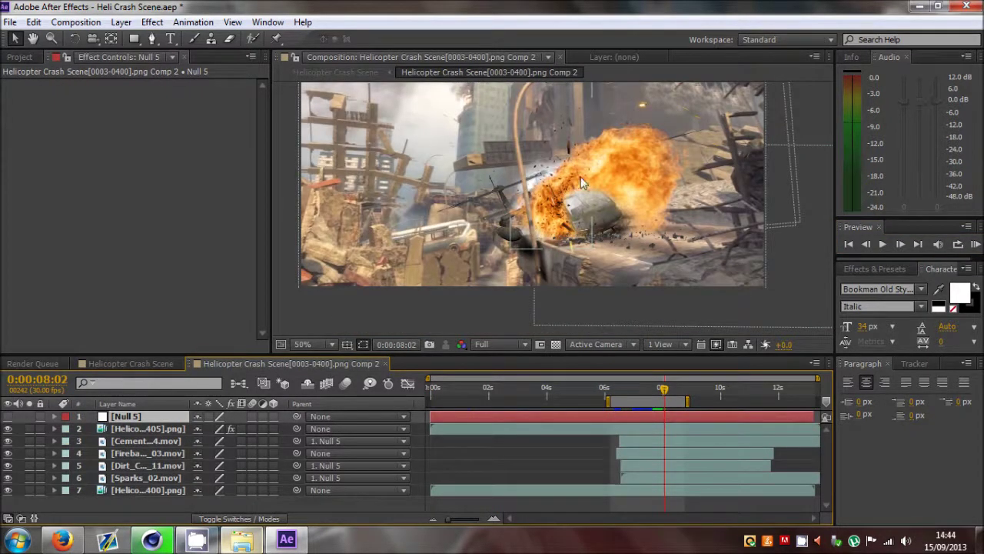
Step: Select the Cement, Sparks and Fireball debris layers to view their masks, deselect, and set magnification to Fit
click(142, 440)
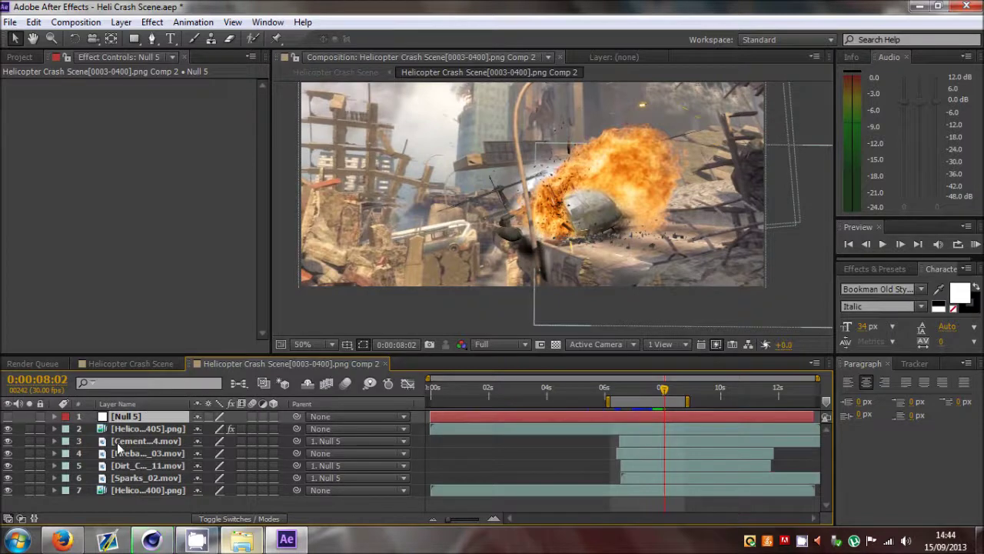
click(133, 478)
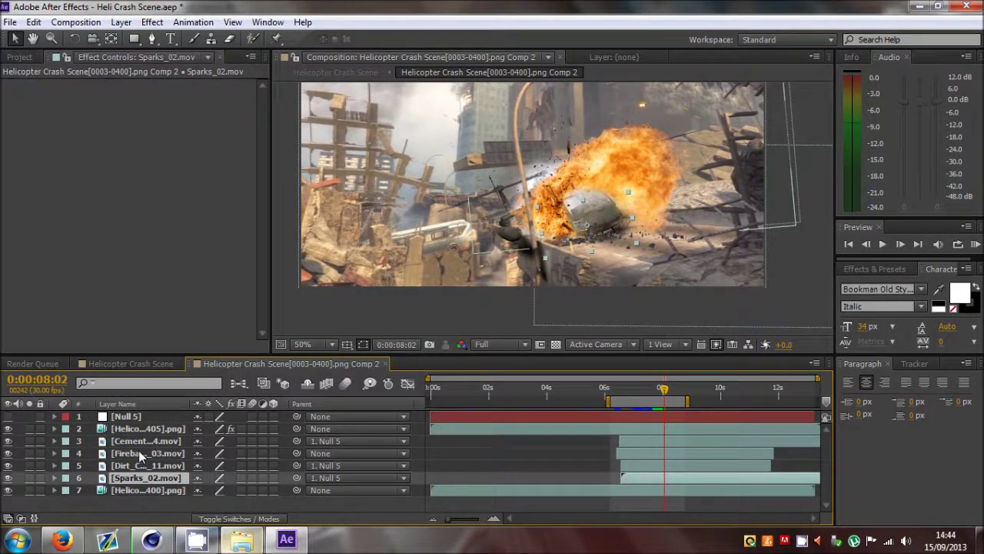
click(139, 452)
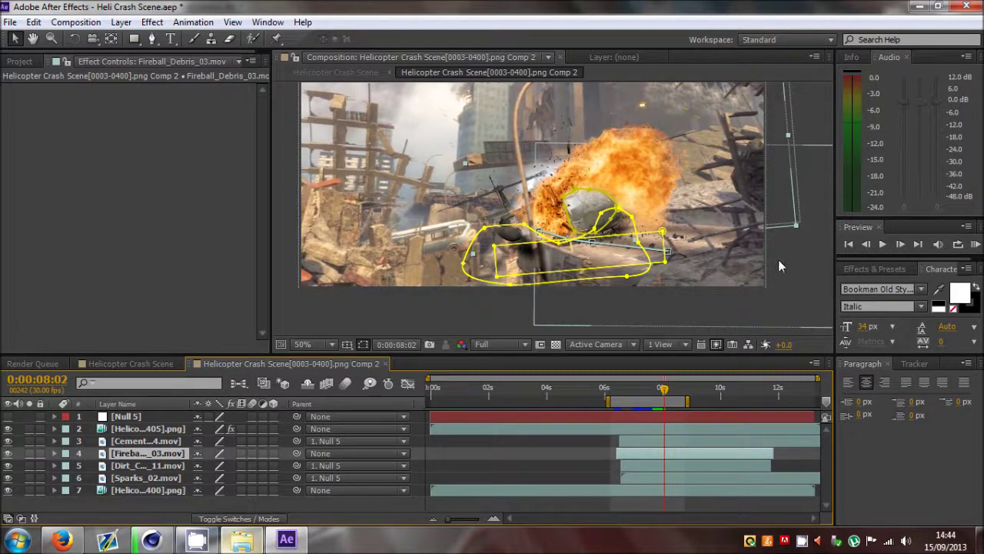
click(449, 297)
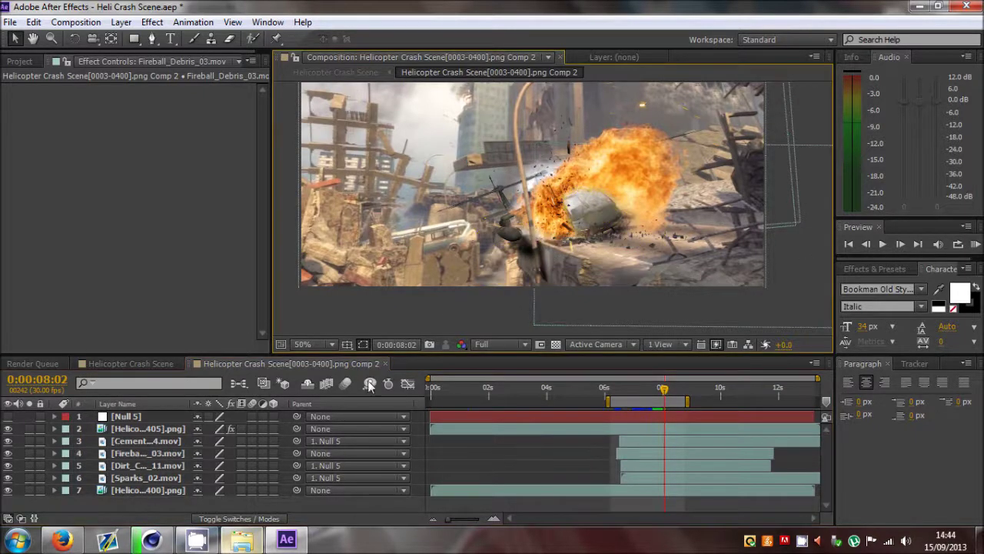
click(322, 343)
click(348, 84)
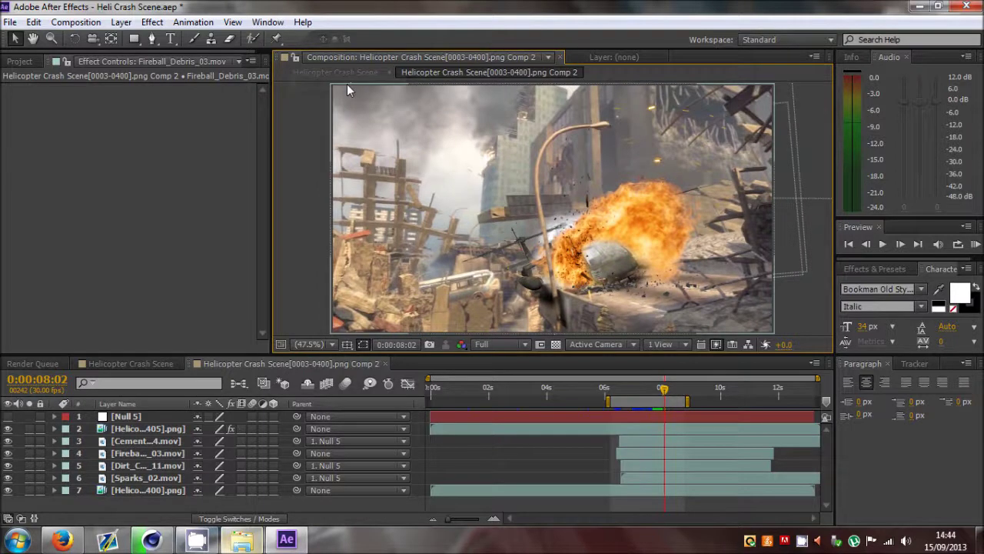